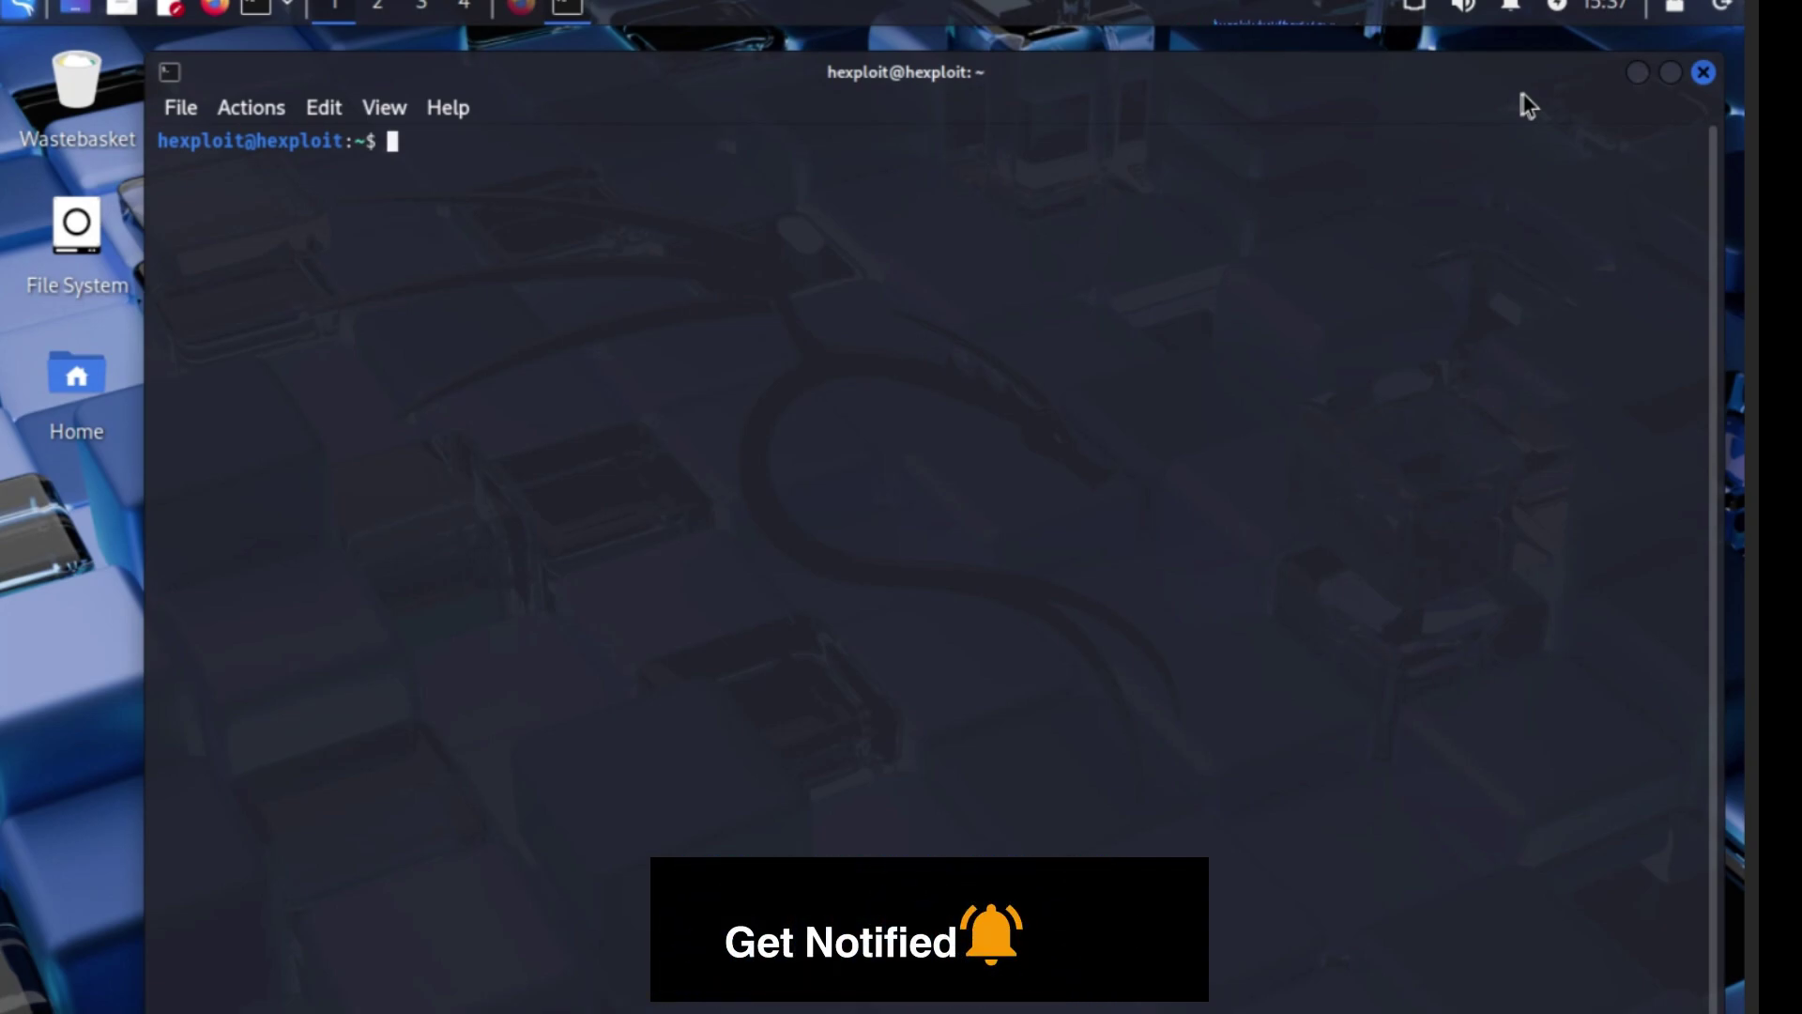
# - Download the 26.4 MB qFlipper-x86_64-1.3.3.AppImage for Linux and show it in its Downloads folder
pyautogui.click(519, 9)
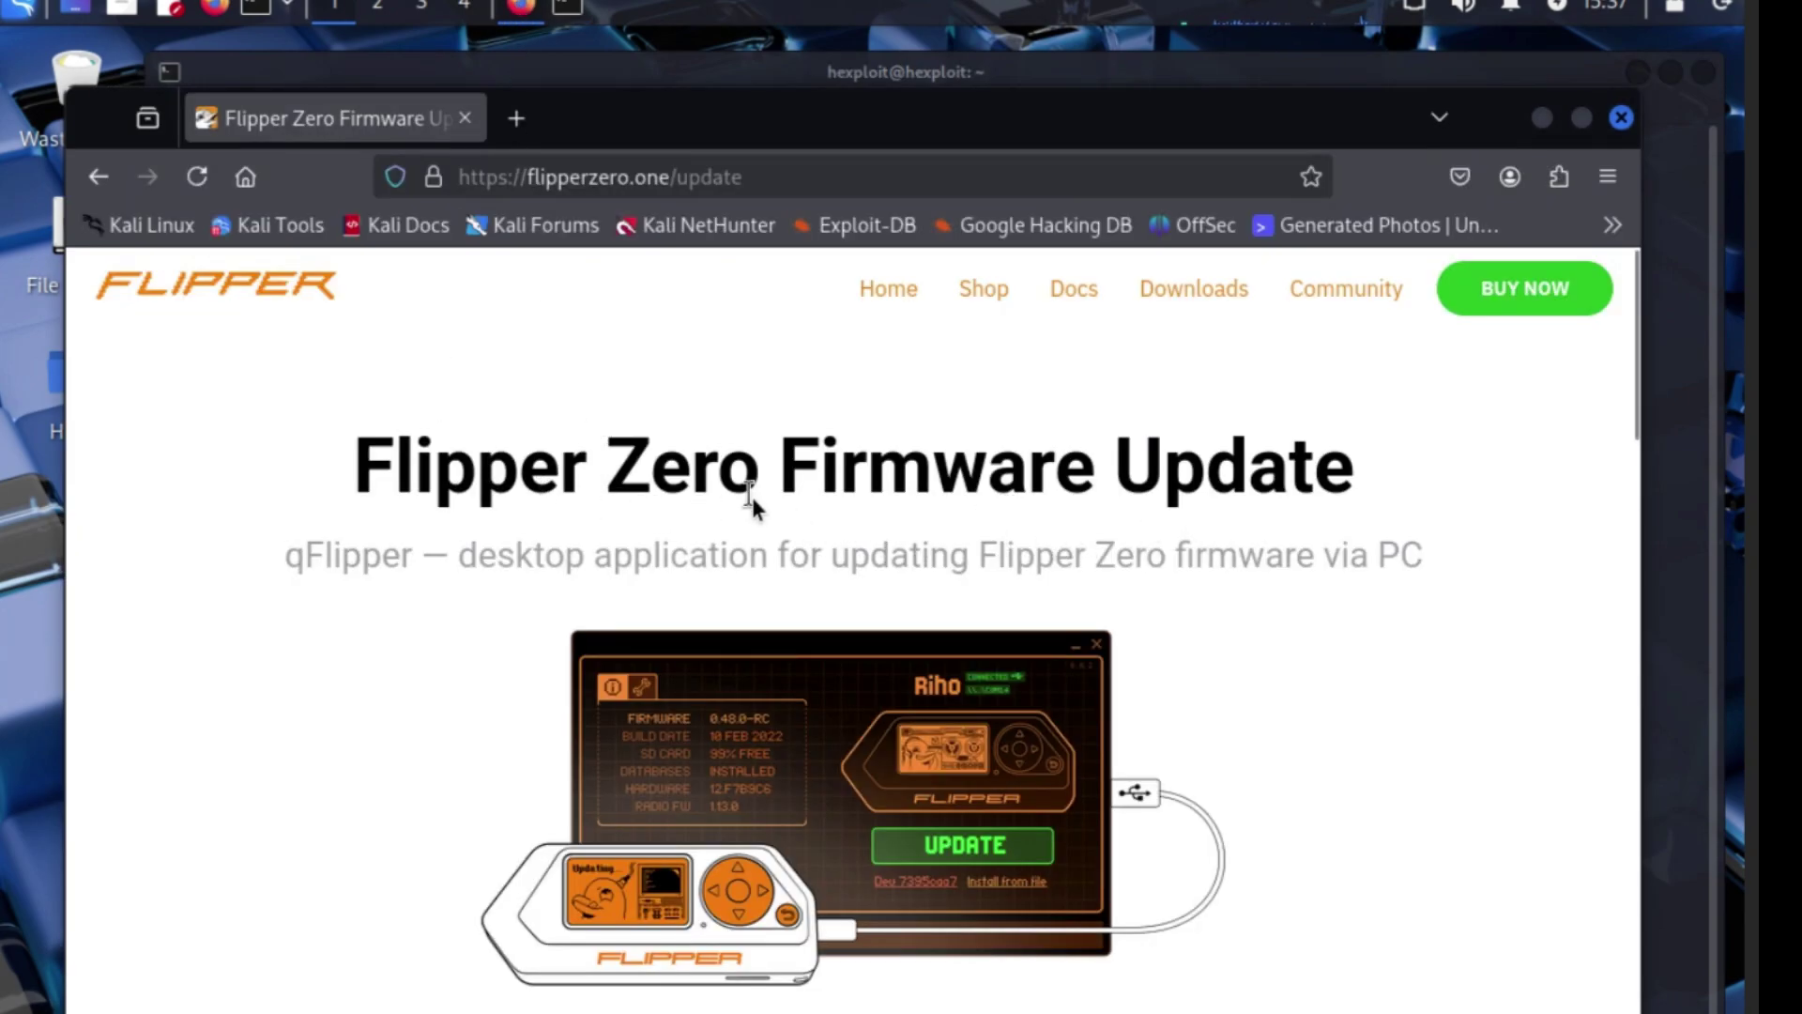
pyautogui.scroll(-6, 765, 530)
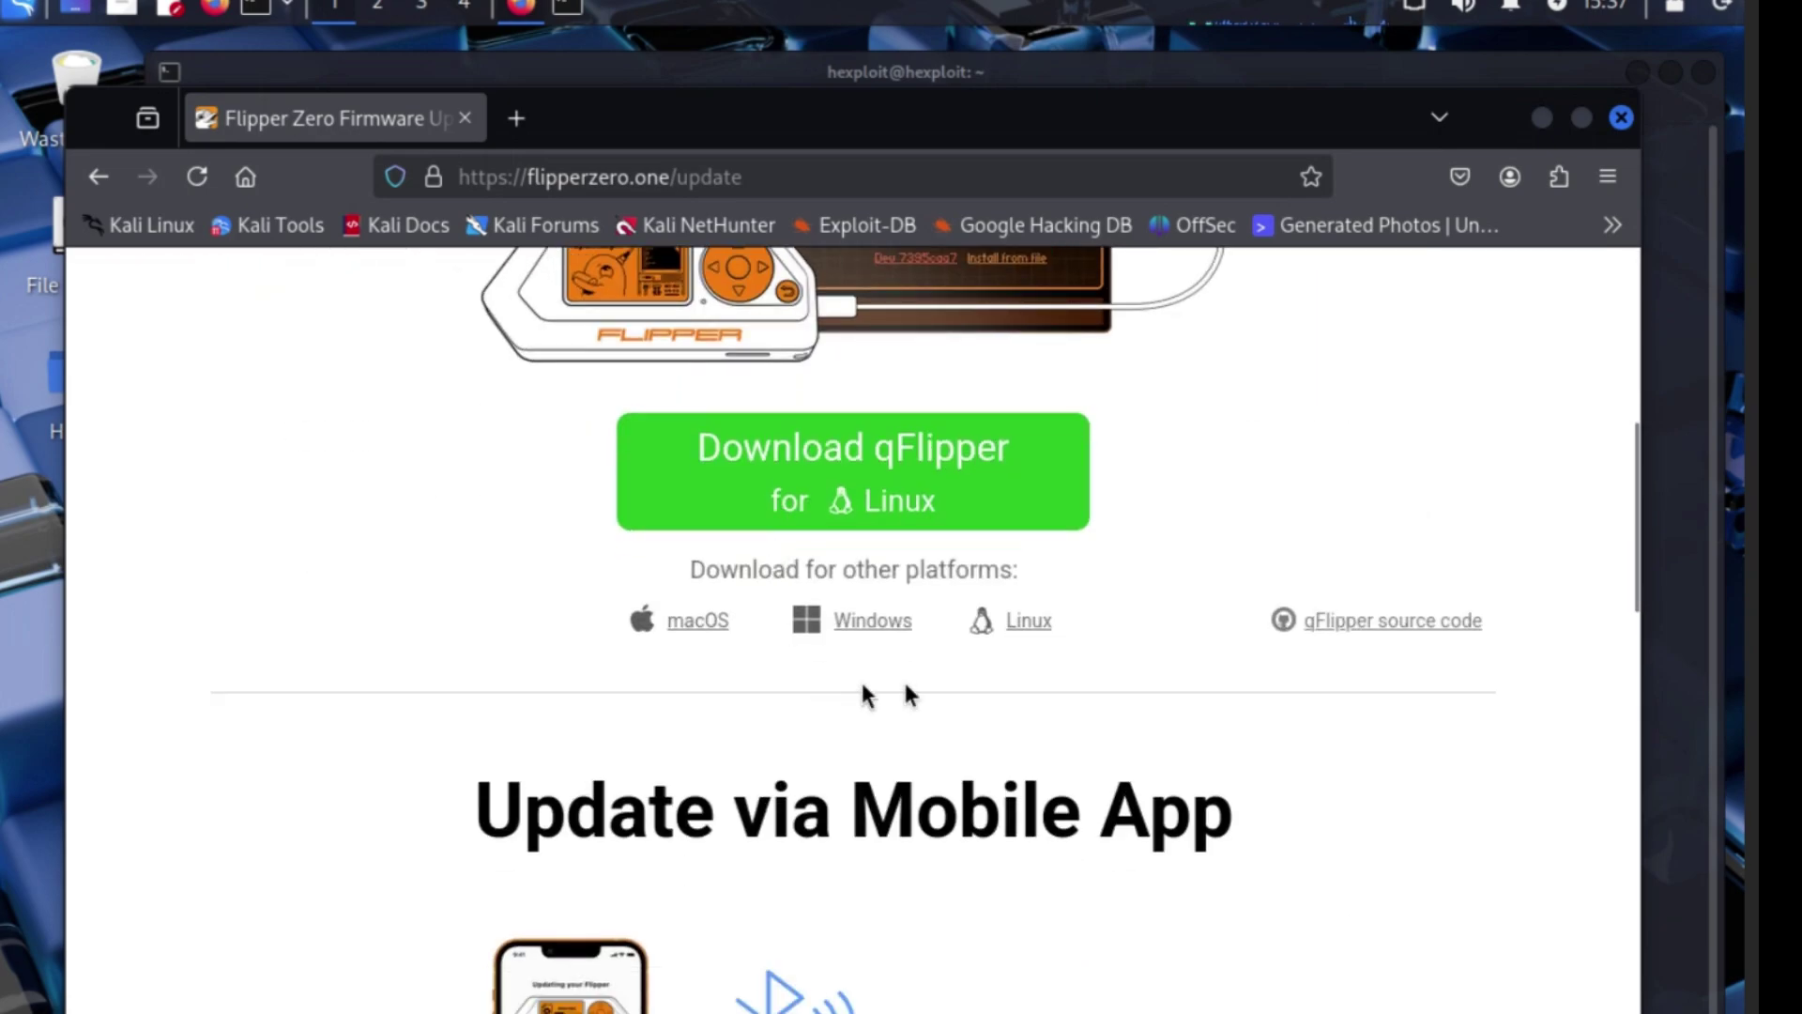
pyautogui.scroll(-6, 873, 648)
pyautogui.scroll(3, 655, 554)
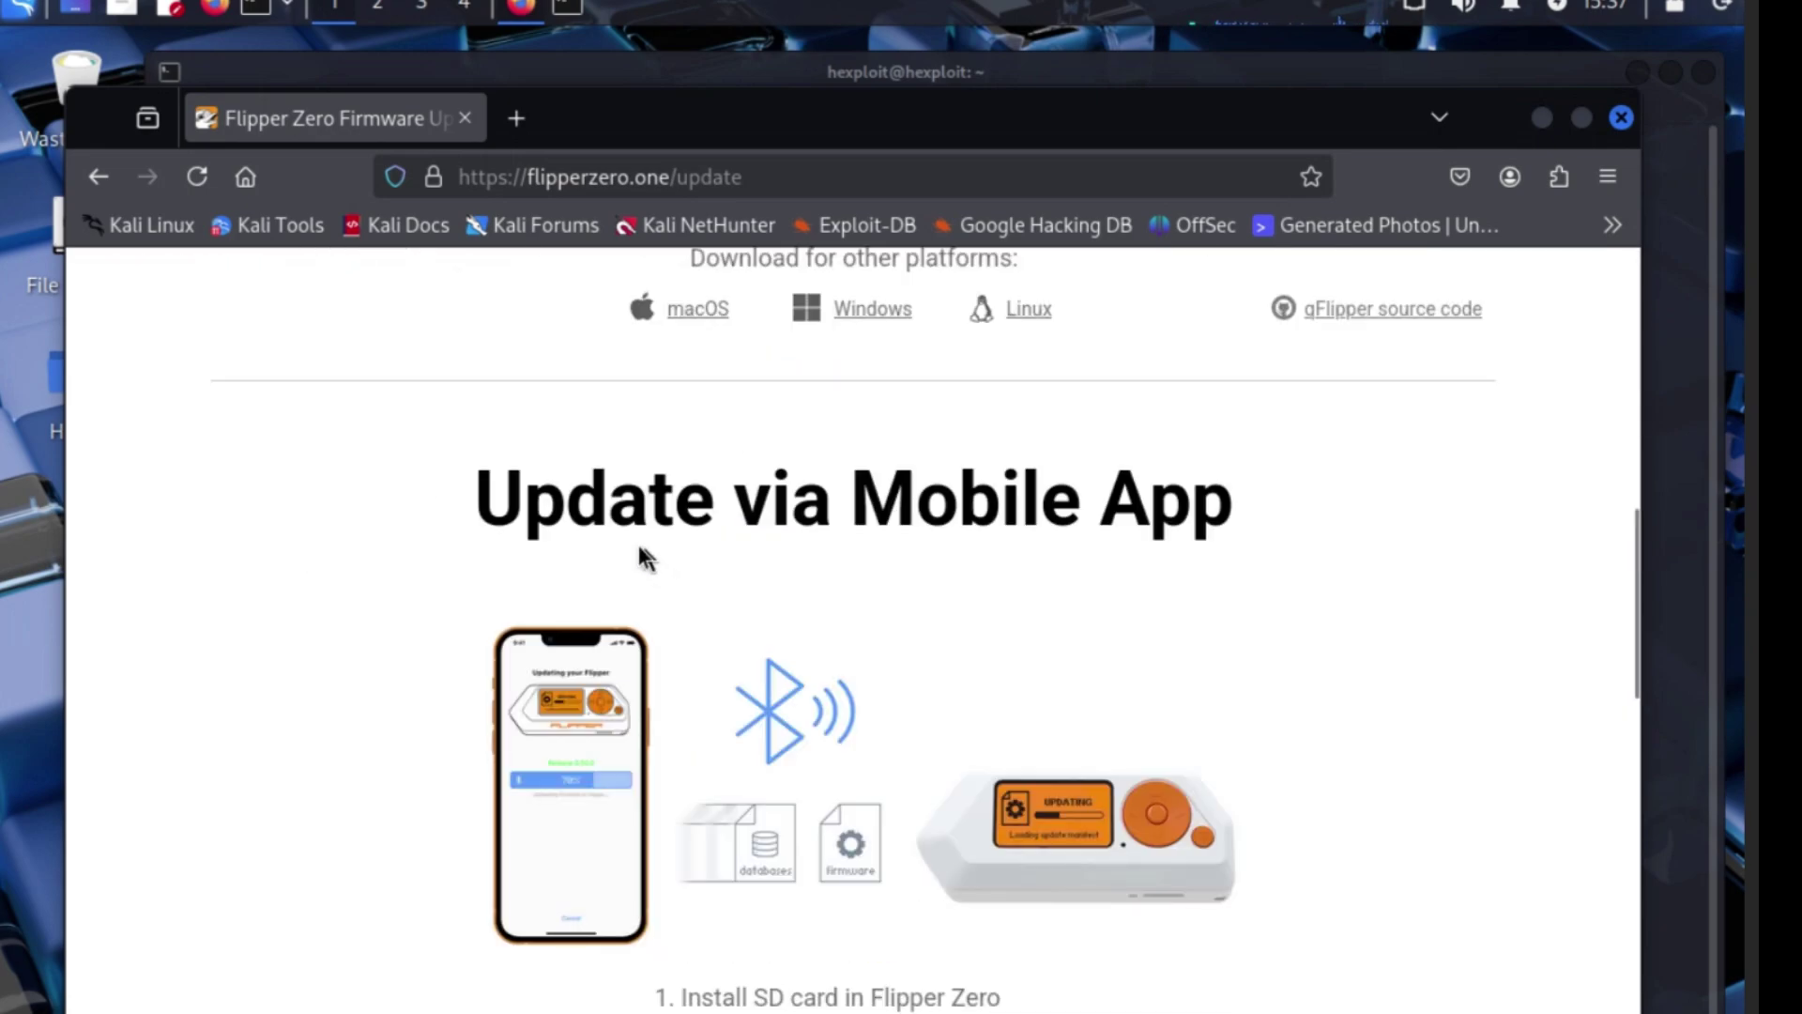
pyautogui.scroll(-3, 903, 612)
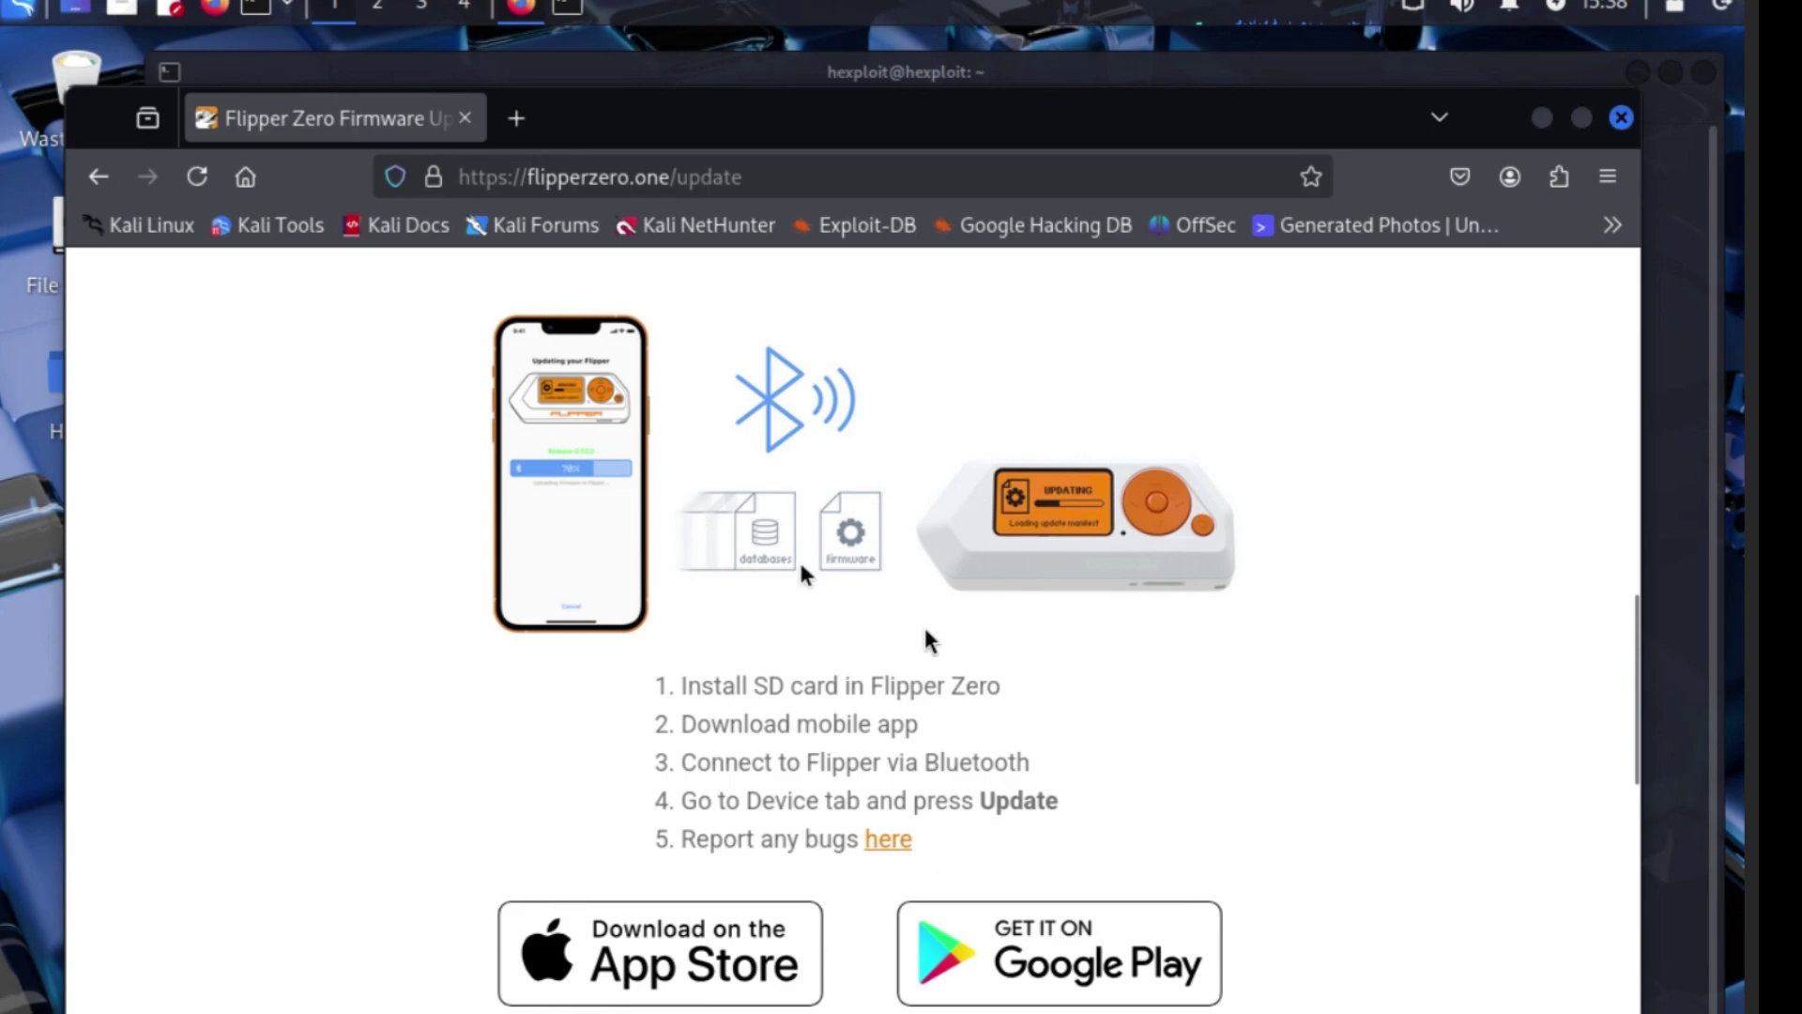
pyautogui.scroll(10, 736, 634)
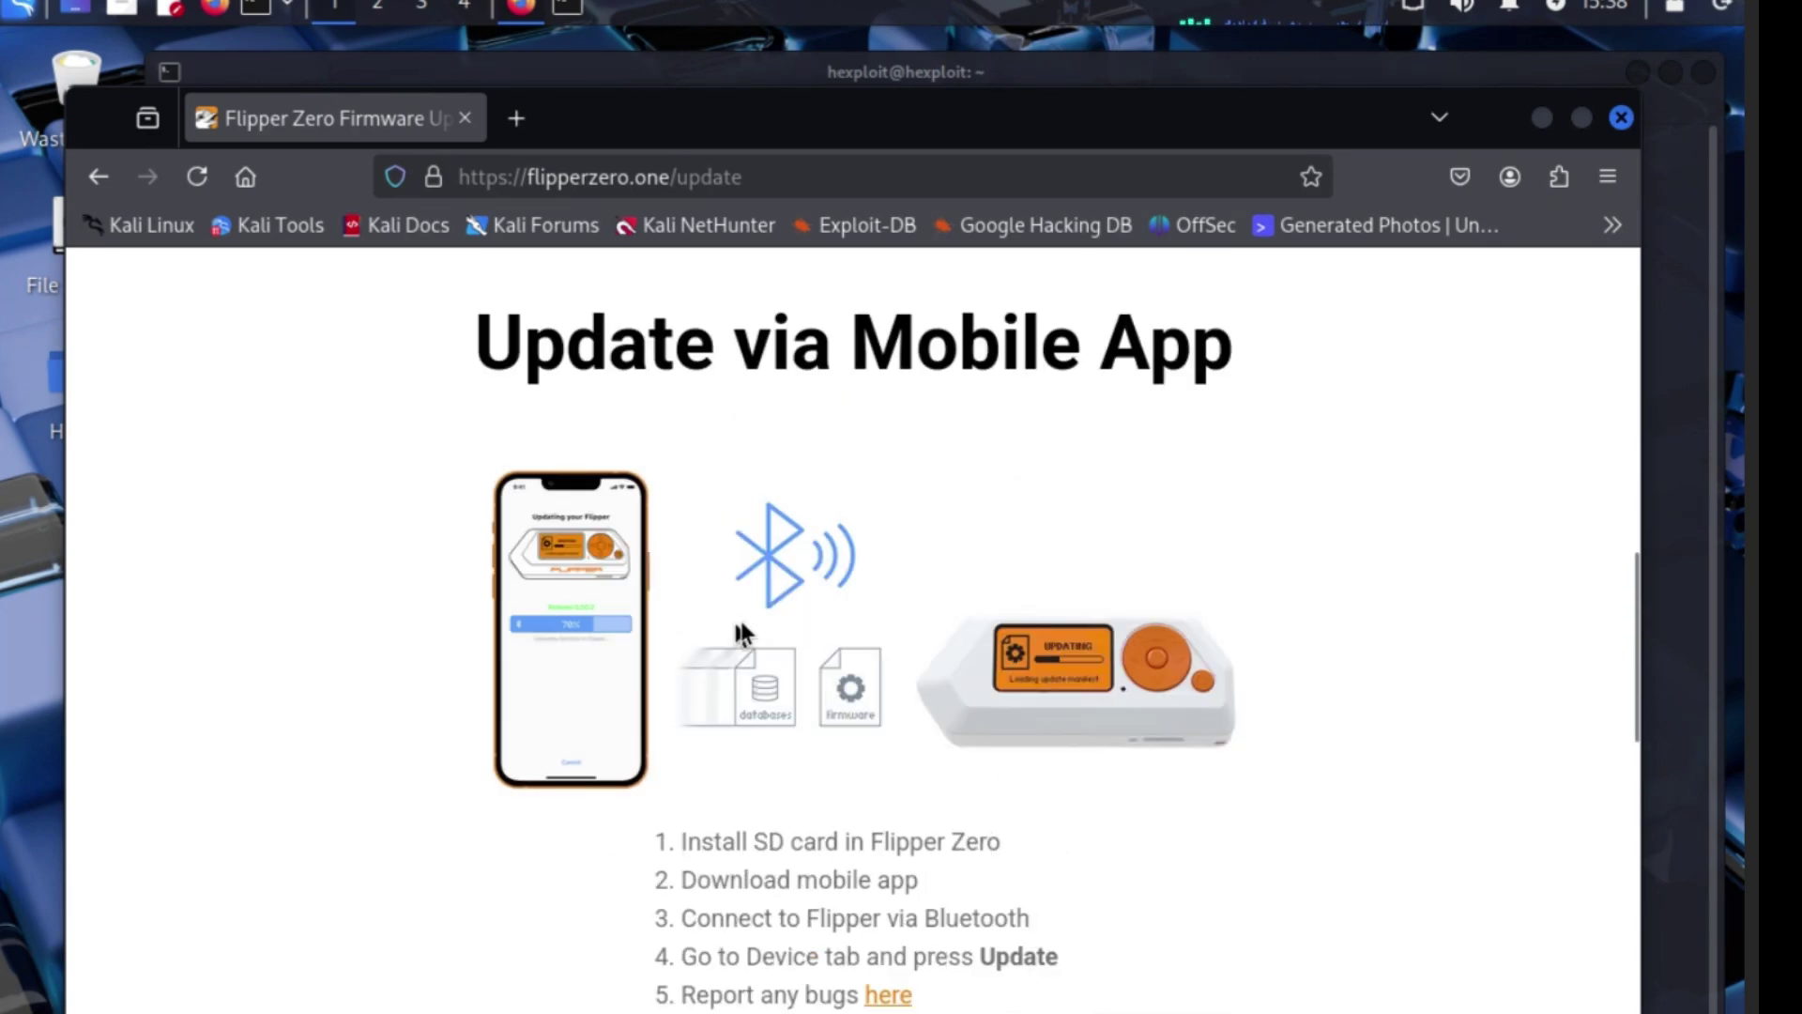
pyautogui.scroll(-3, 751, 629)
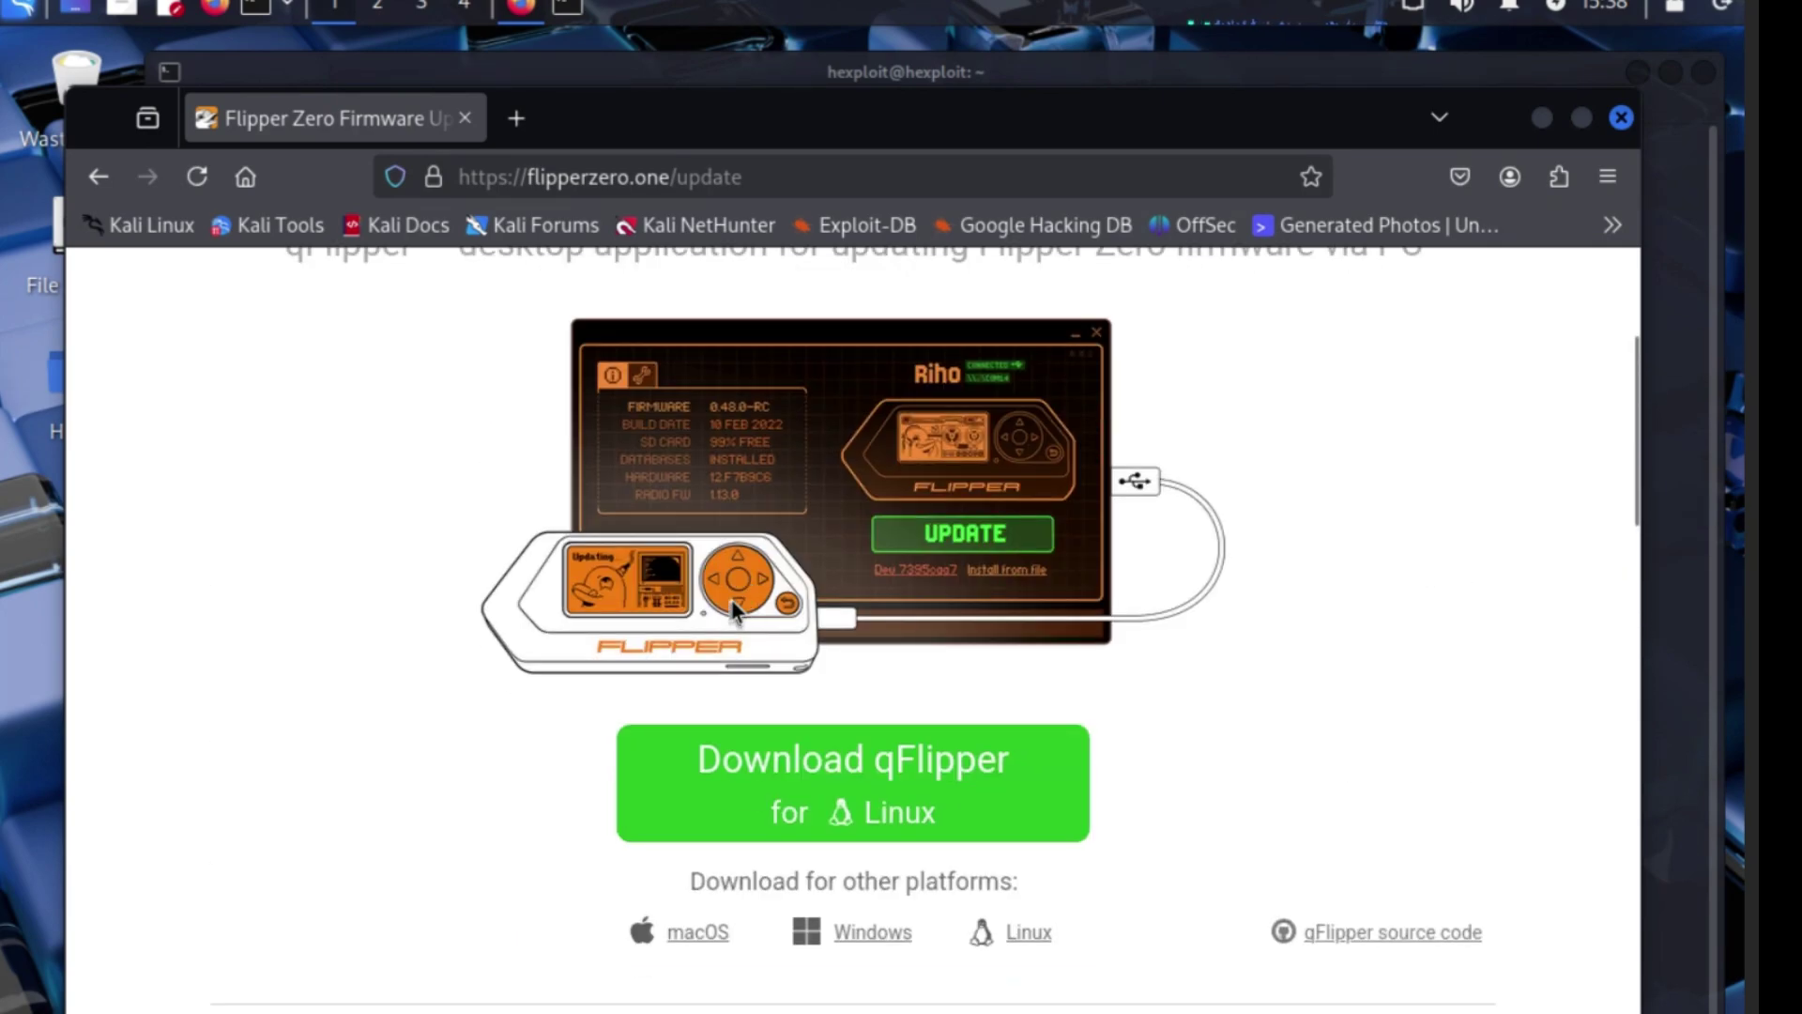
pyautogui.click(788, 806)
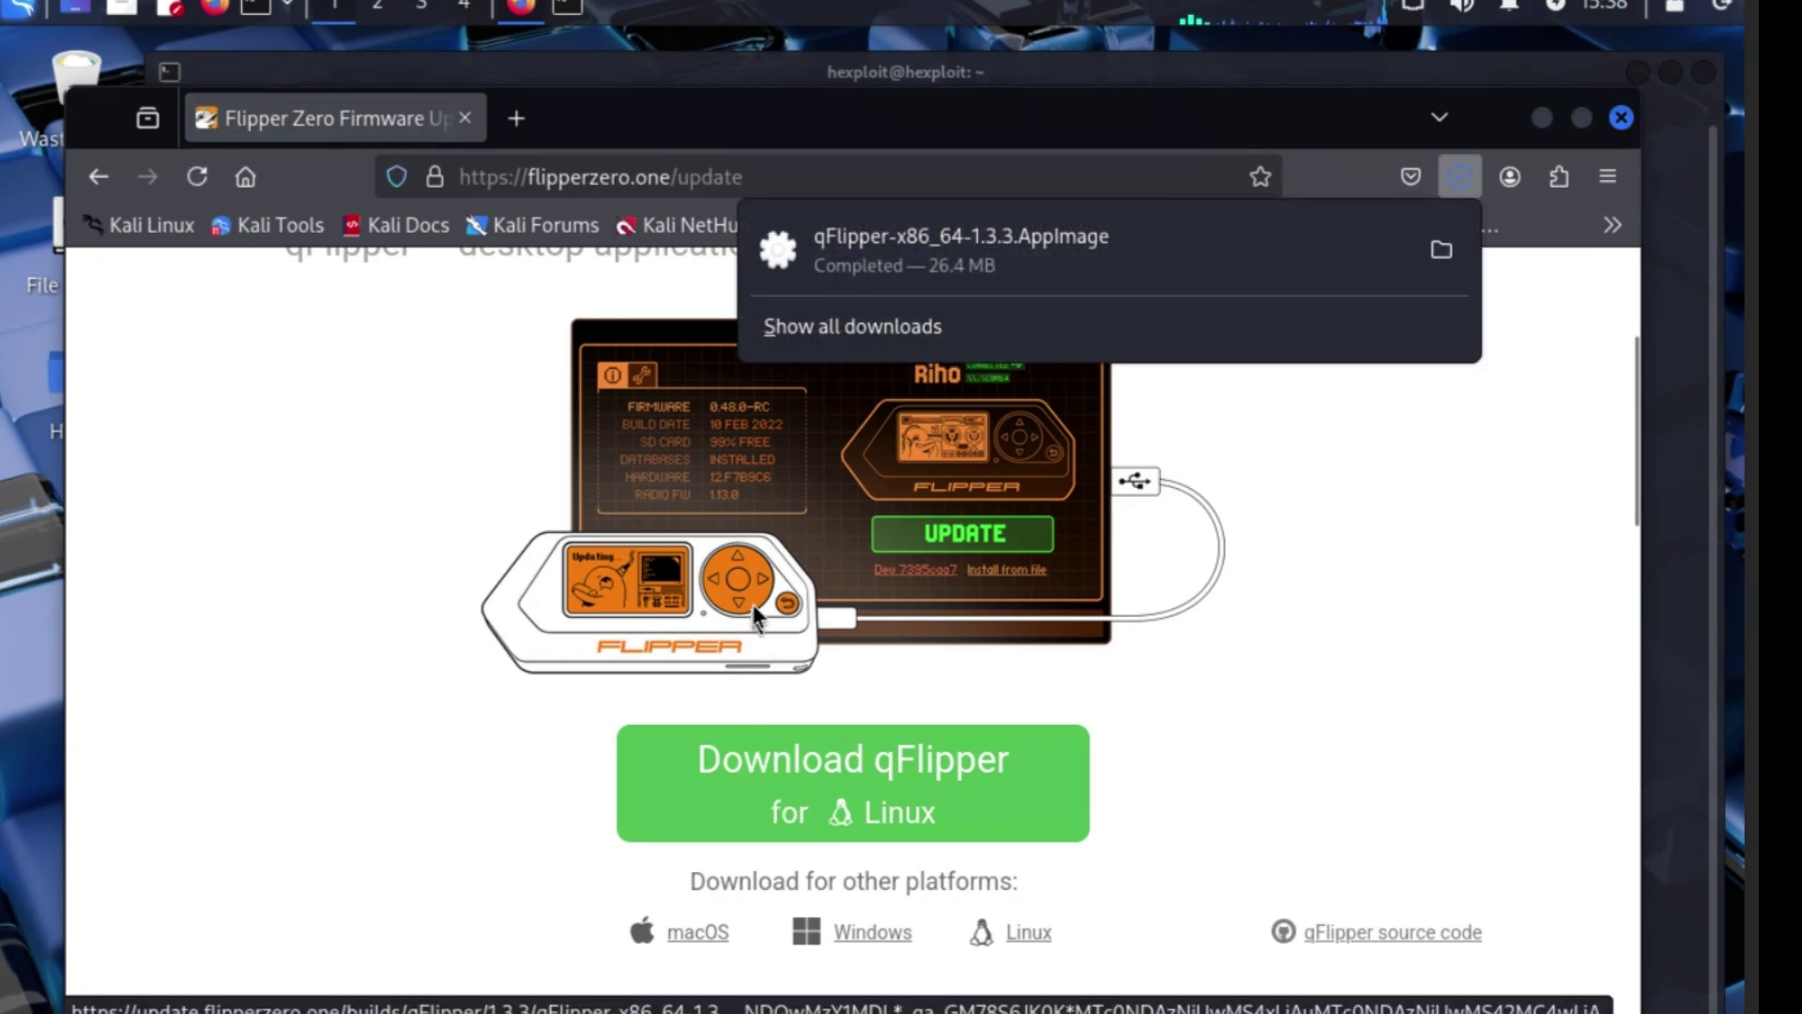
pyautogui.click(884, 340)
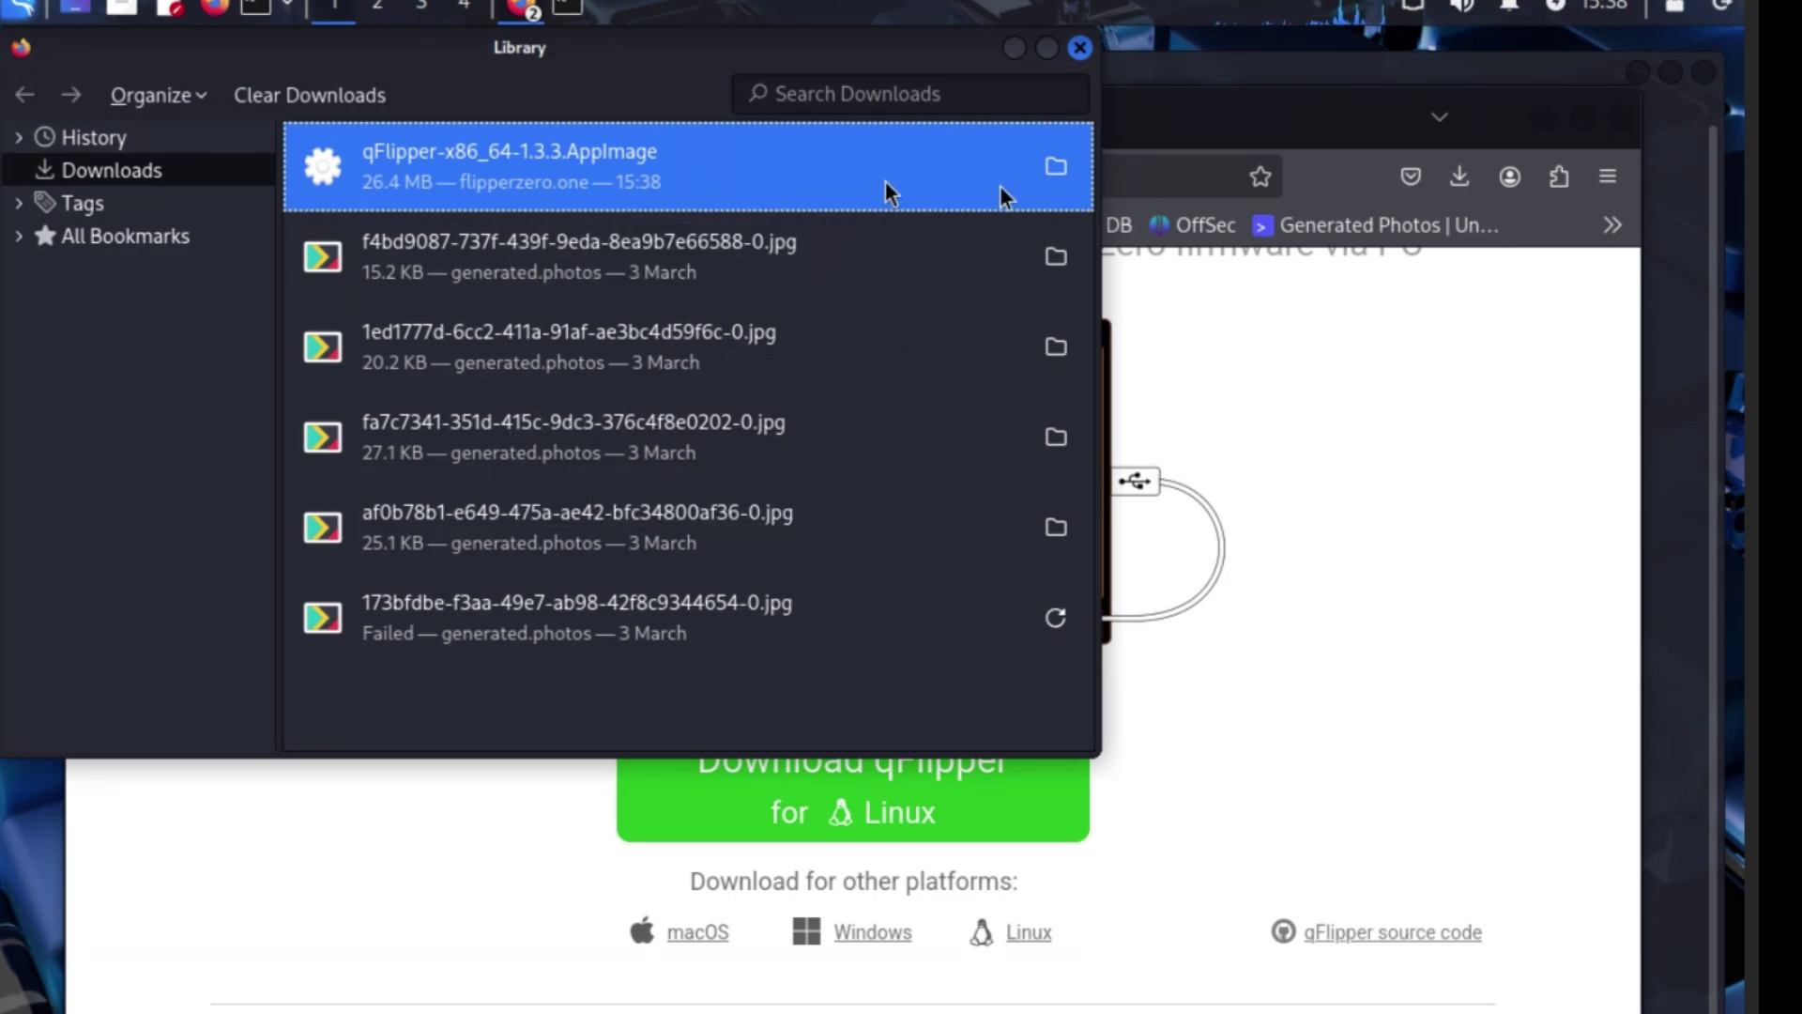
pyautogui.click(1056, 167)
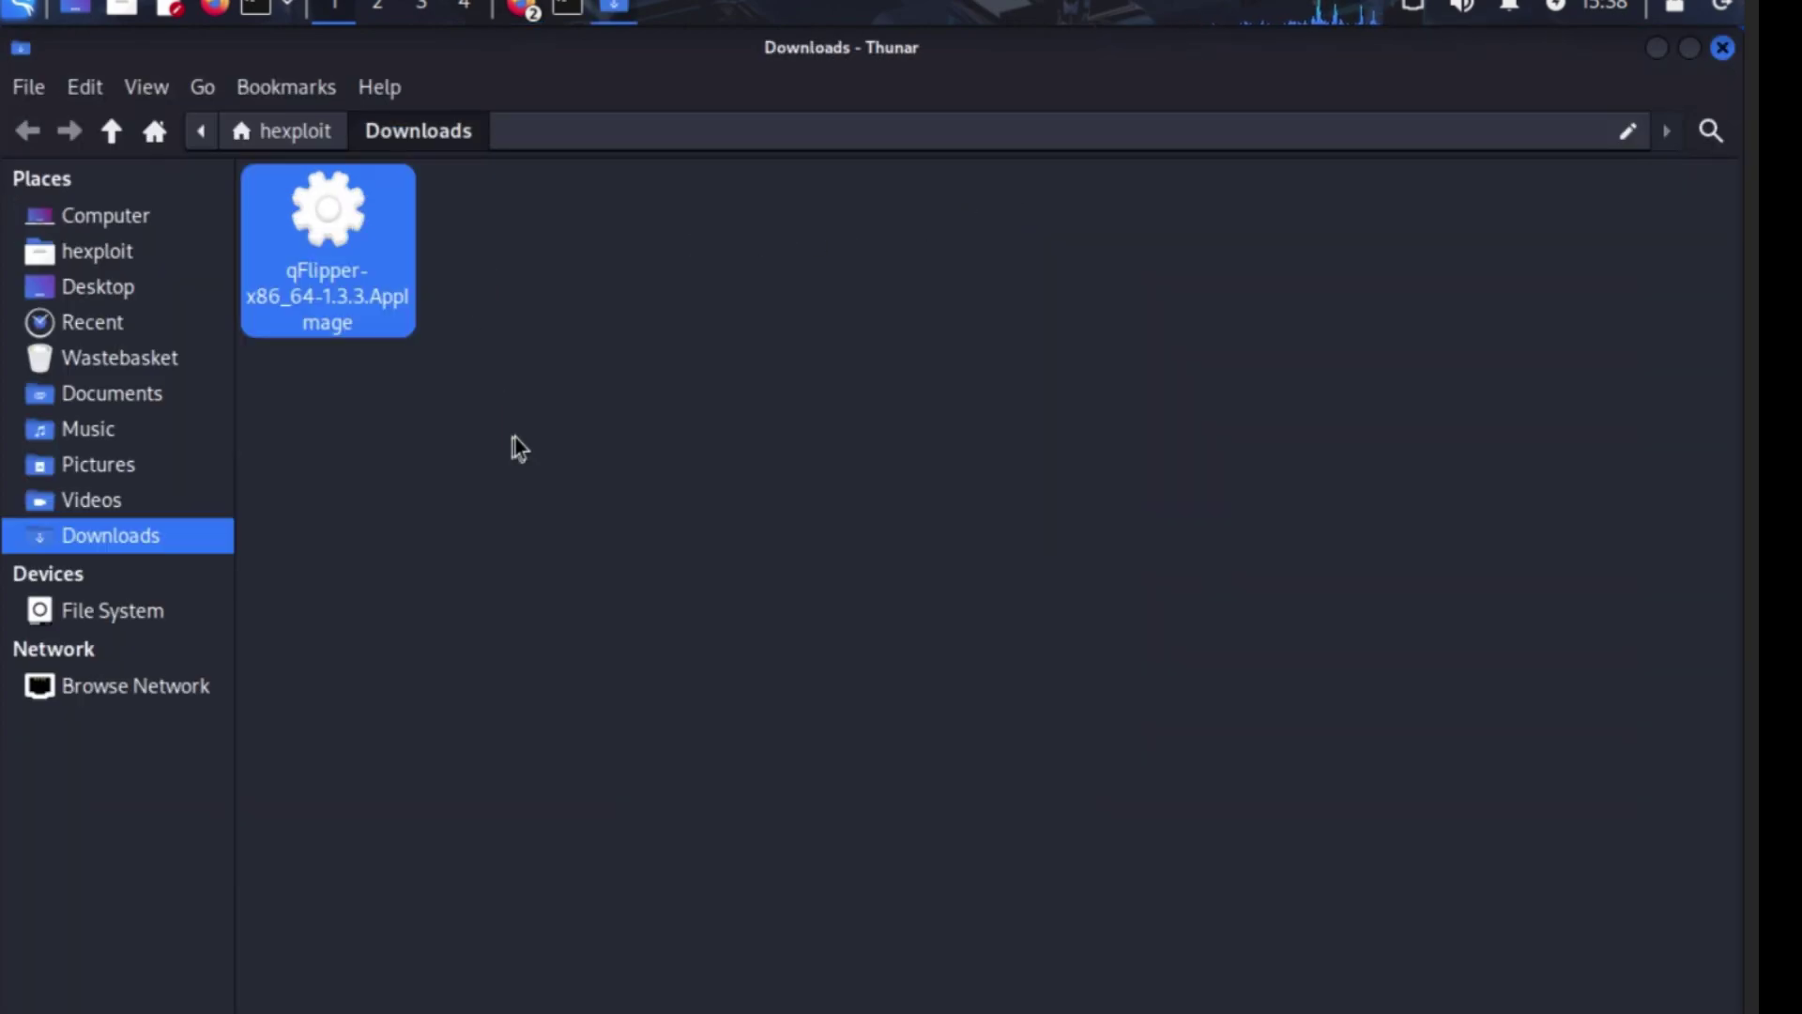
# - Close the Downloads folder and Library windows and minimize Firefox
pyautogui.hotkey('ctrl', 'w')
pyautogui.click(1015, 55)
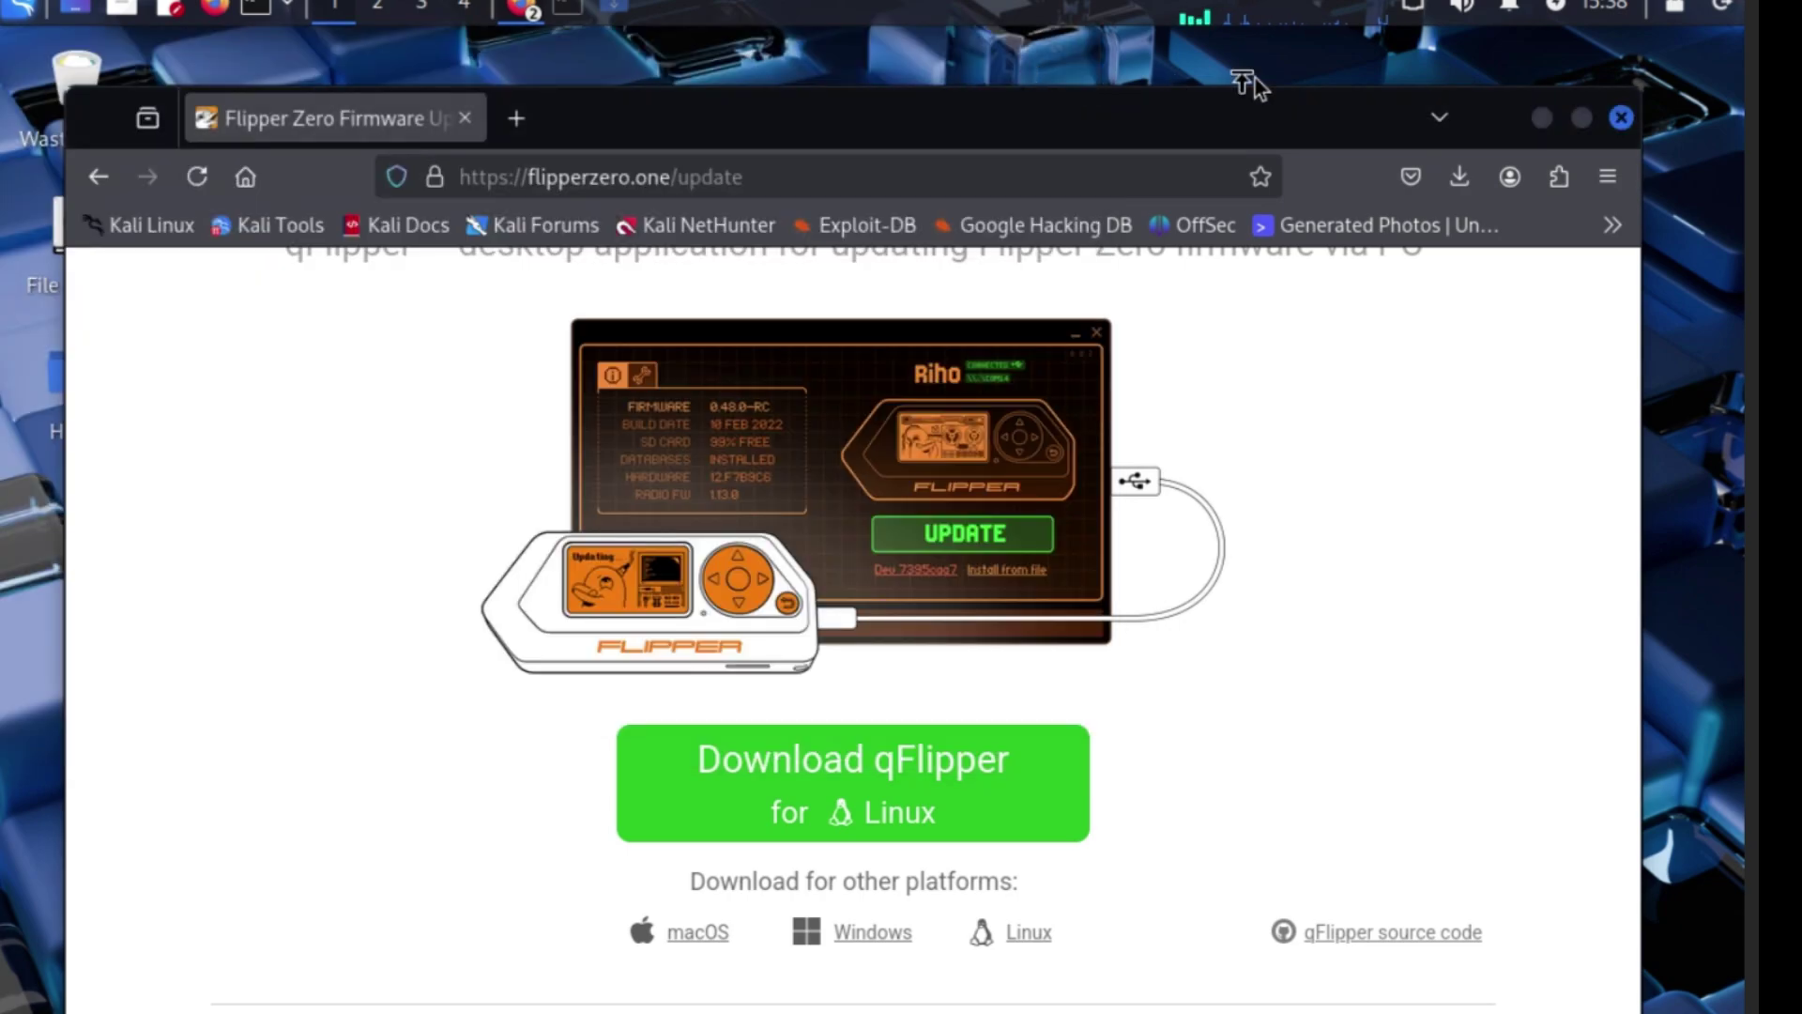
pyautogui.click(1537, 122)
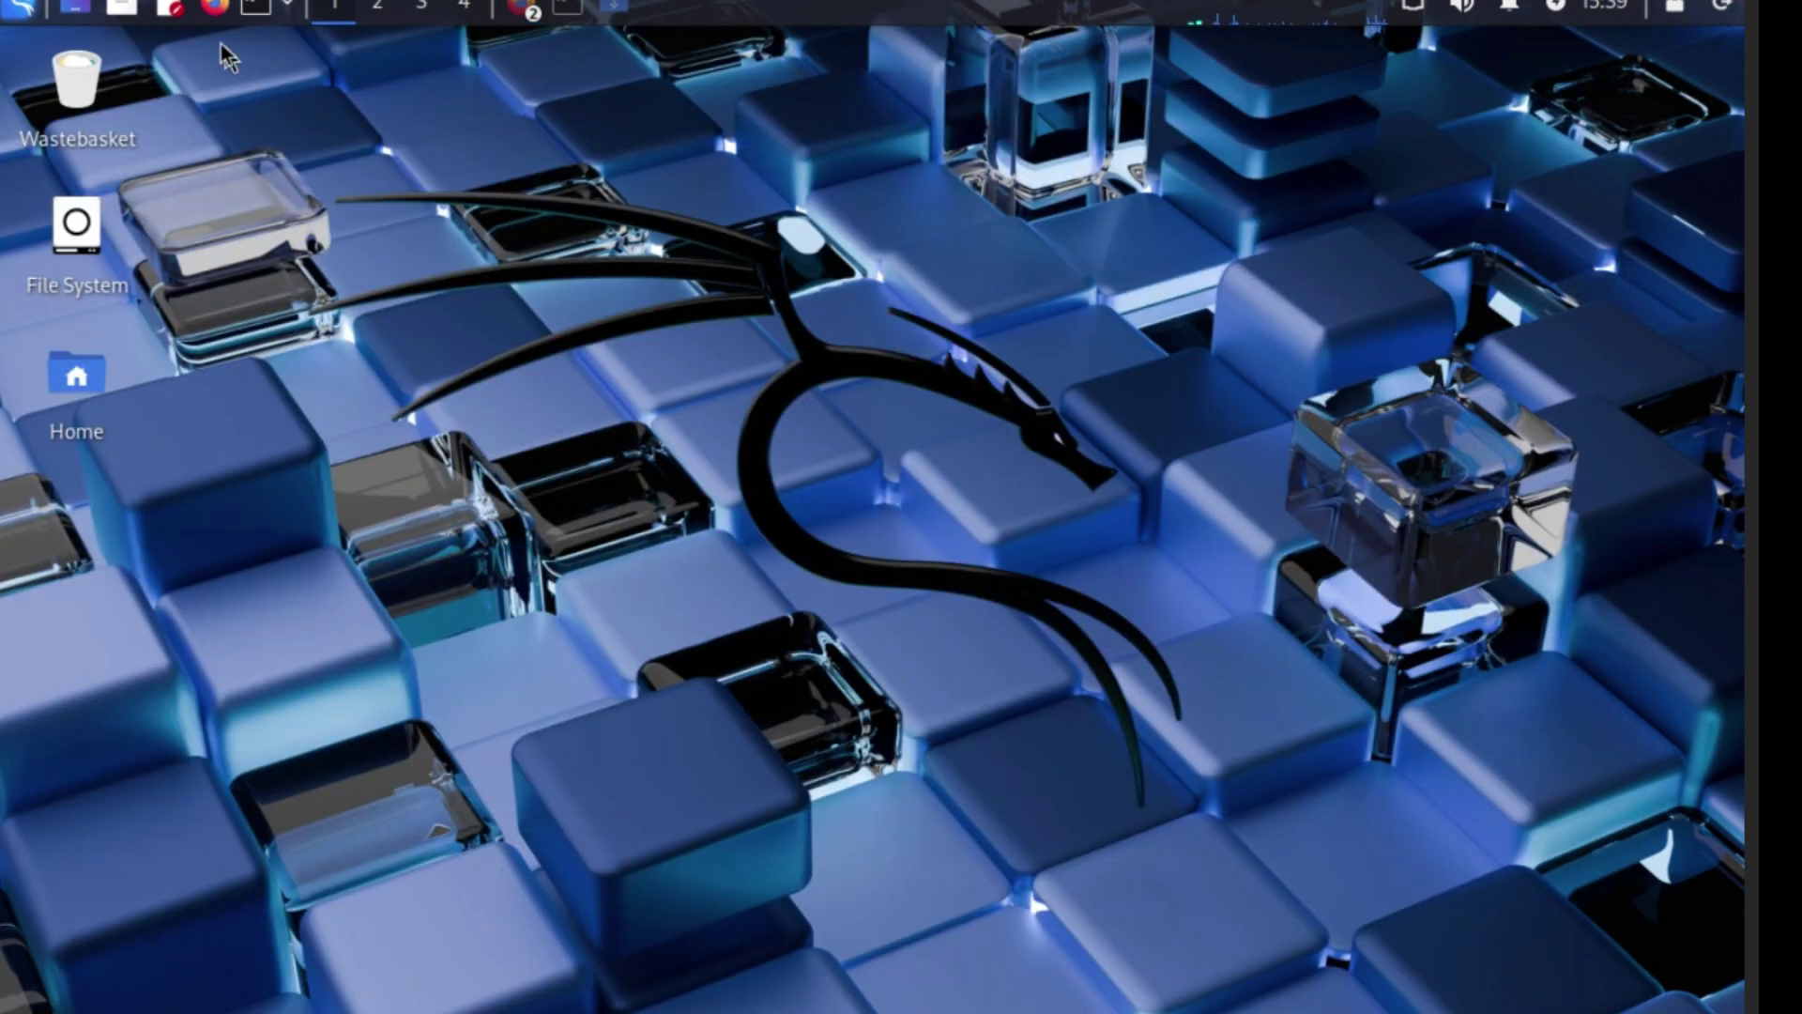
# - Browse the home, Desktop, hexploit and File System folders in Thunar, ending in Downloads
pyautogui.click(121, 9)
pyautogui.click(188, 55)
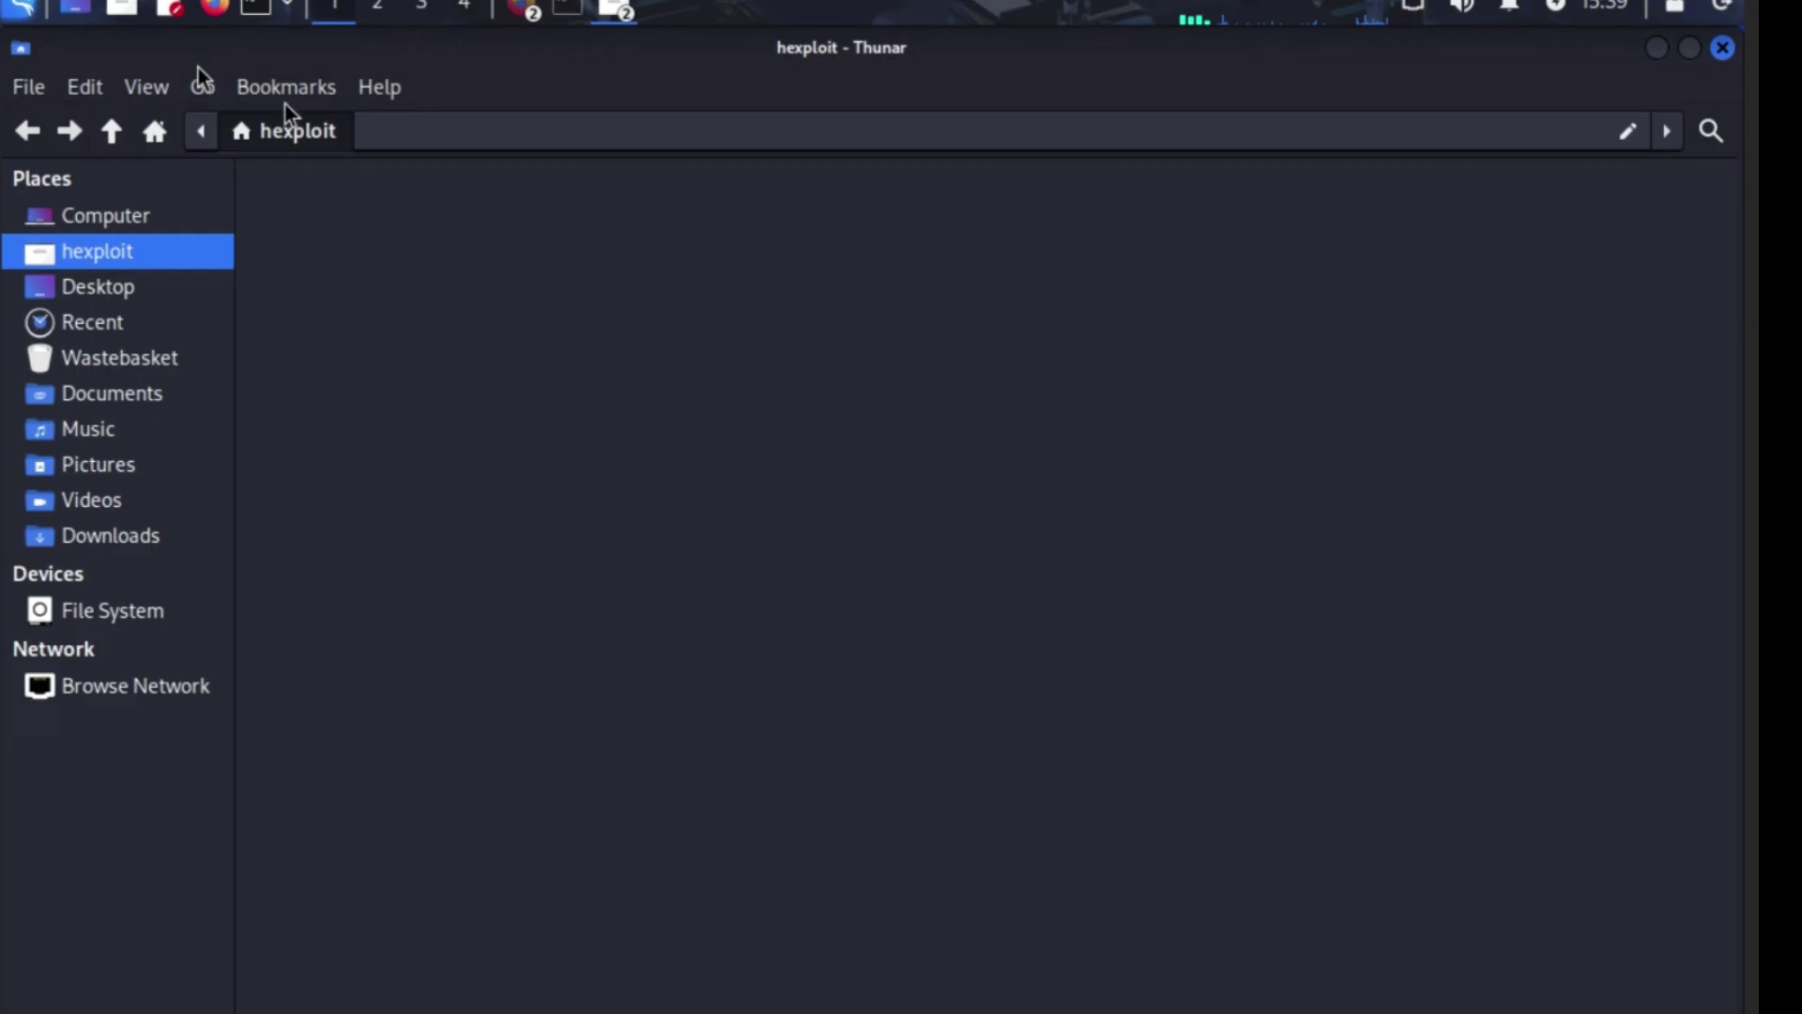
pyautogui.click(137, 289)
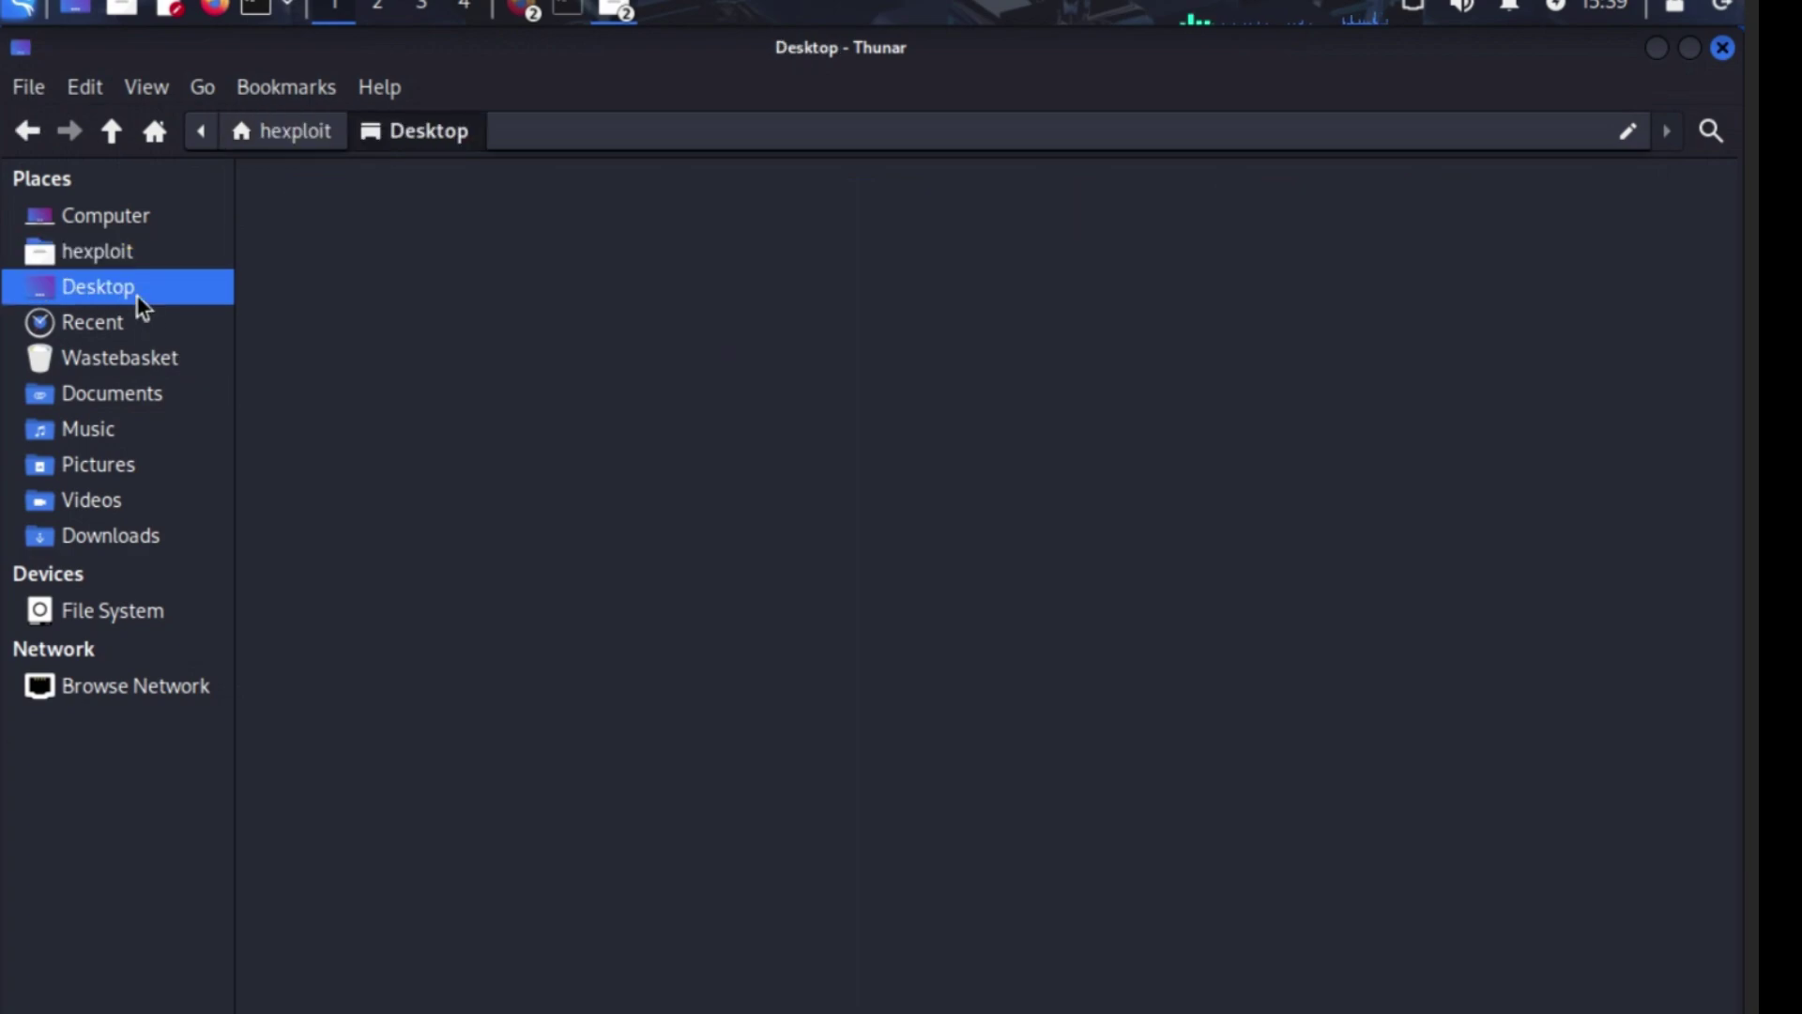
pyautogui.click(96, 259)
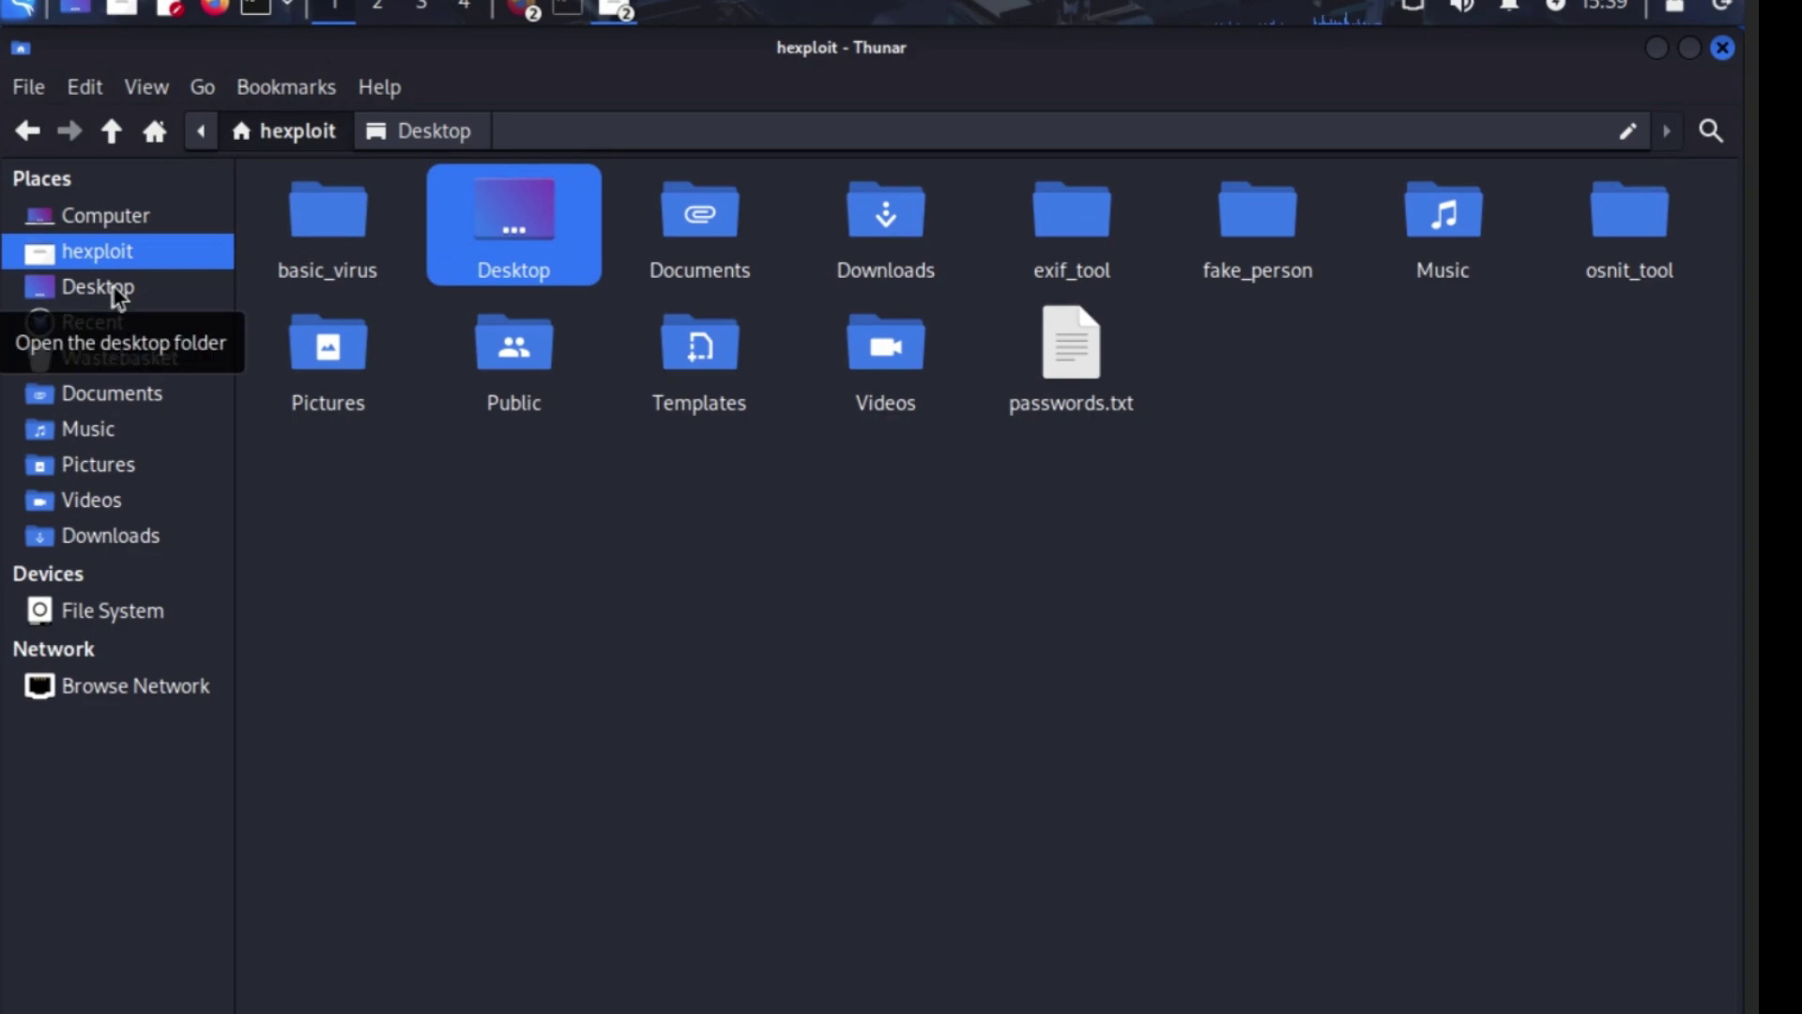
pyautogui.click(115, 288)
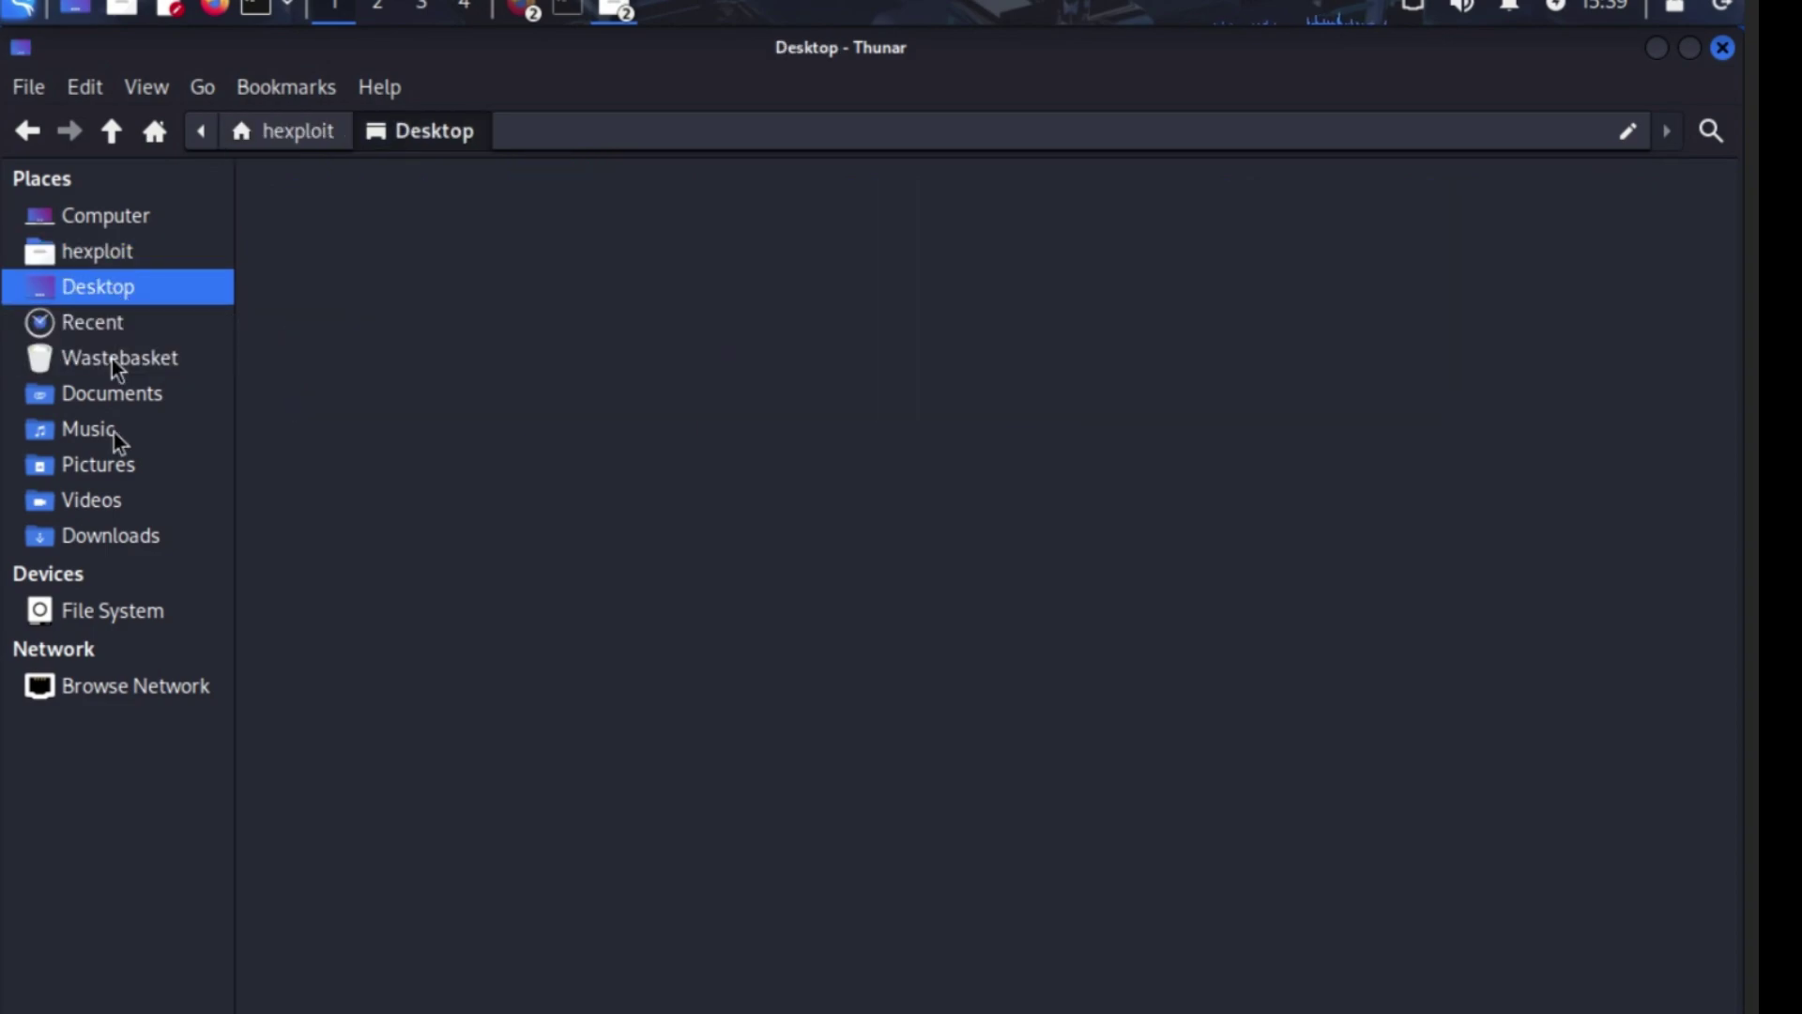
pyautogui.click(122, 611)
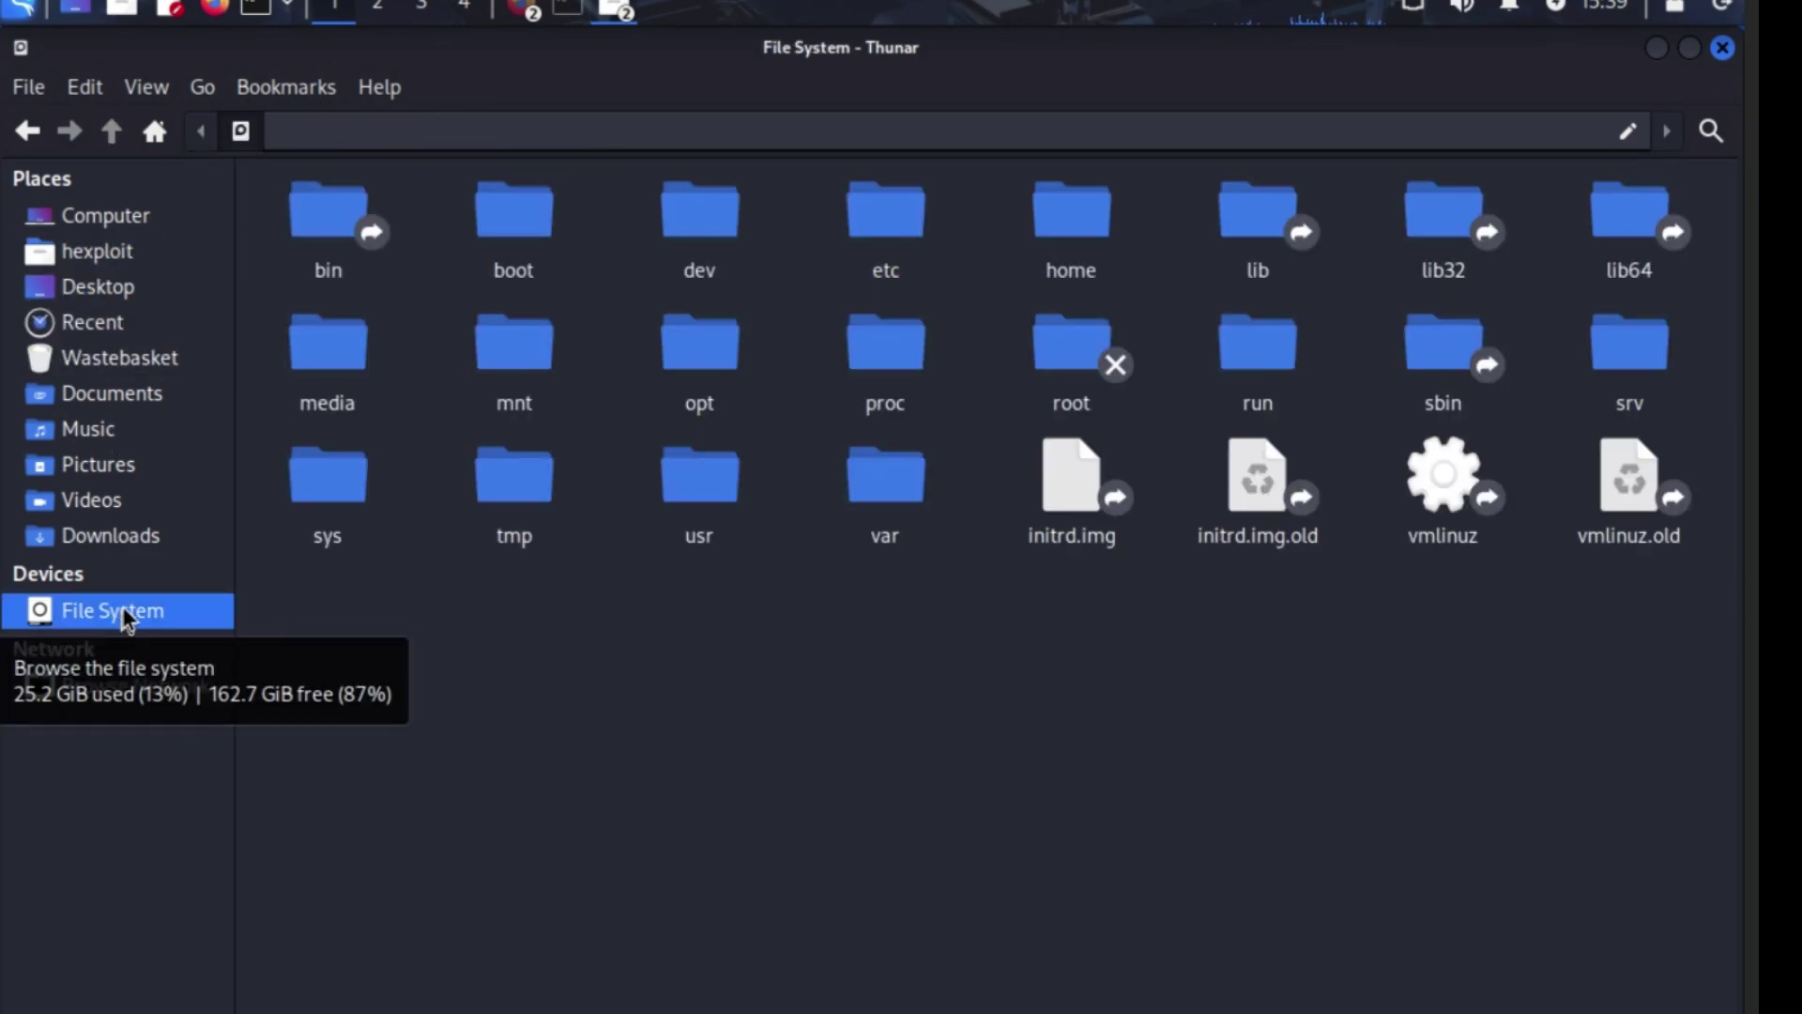
pyautogui.click(92, 533)
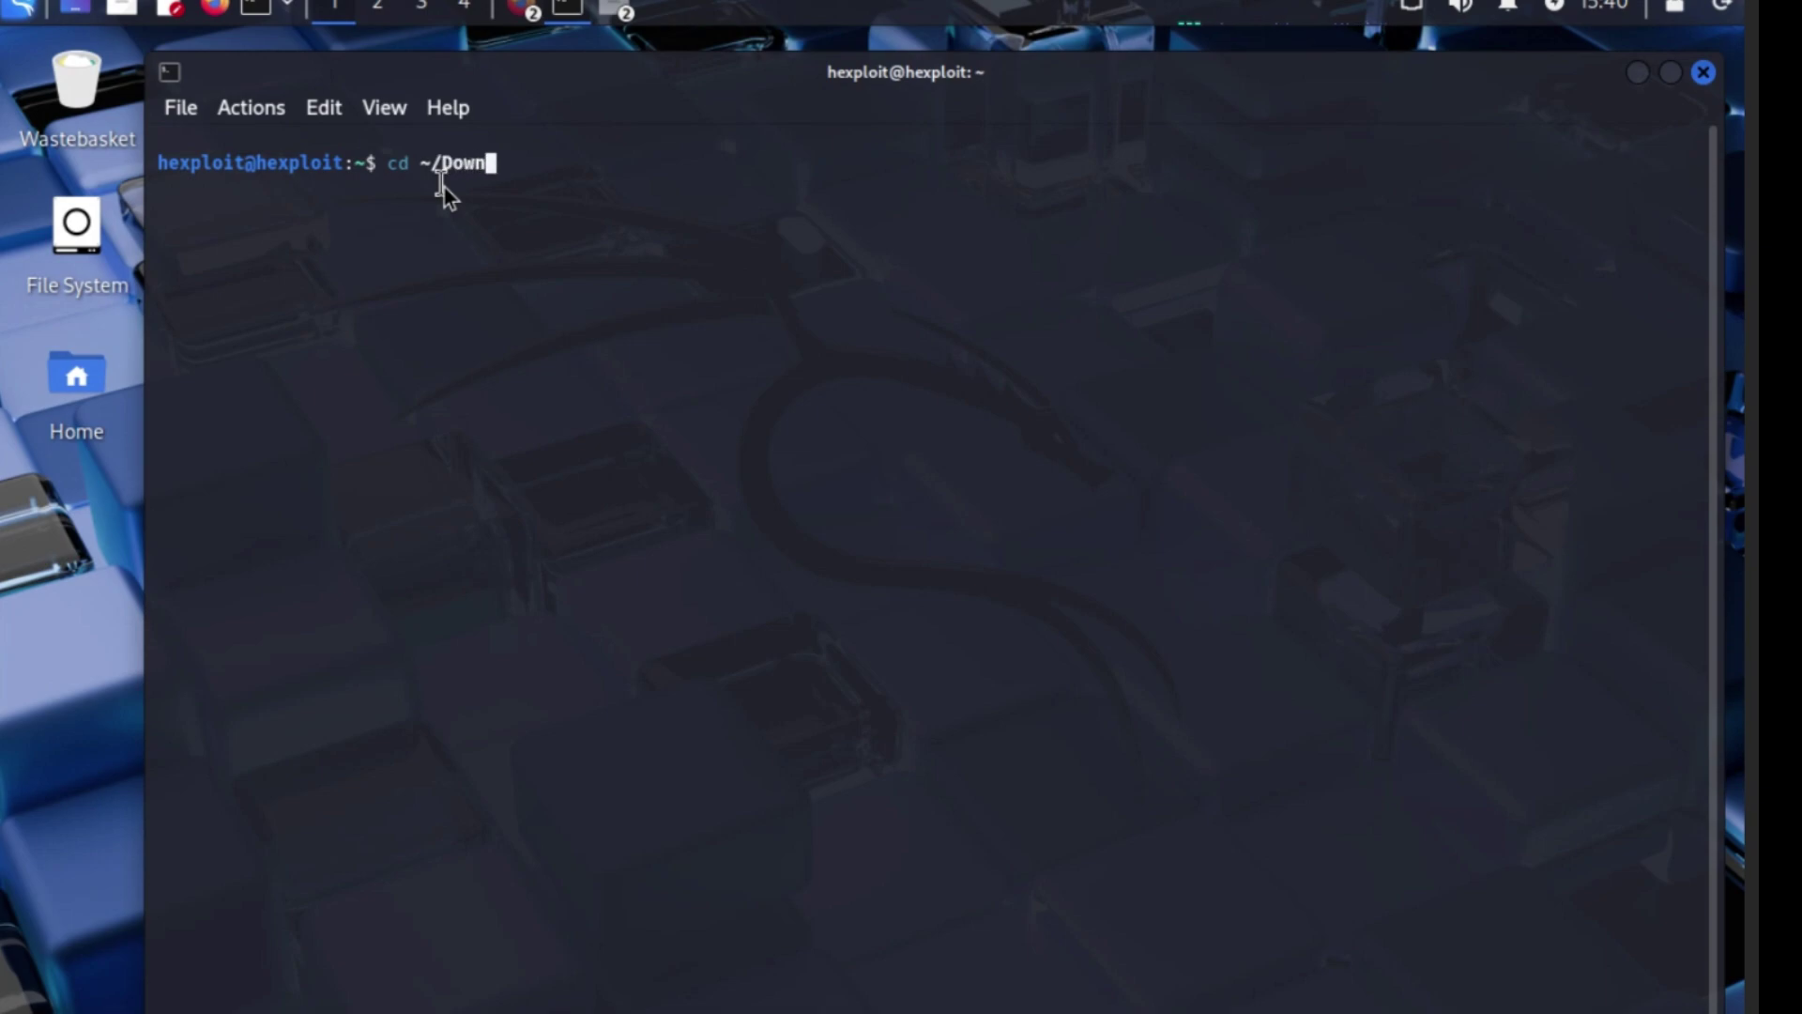
# - Change into ~/Downloads and run ls -l to see the AppImage, discarding a sudo dpkg -i attempt
pyautogui.write('loads')
pyautogui.press('Return')
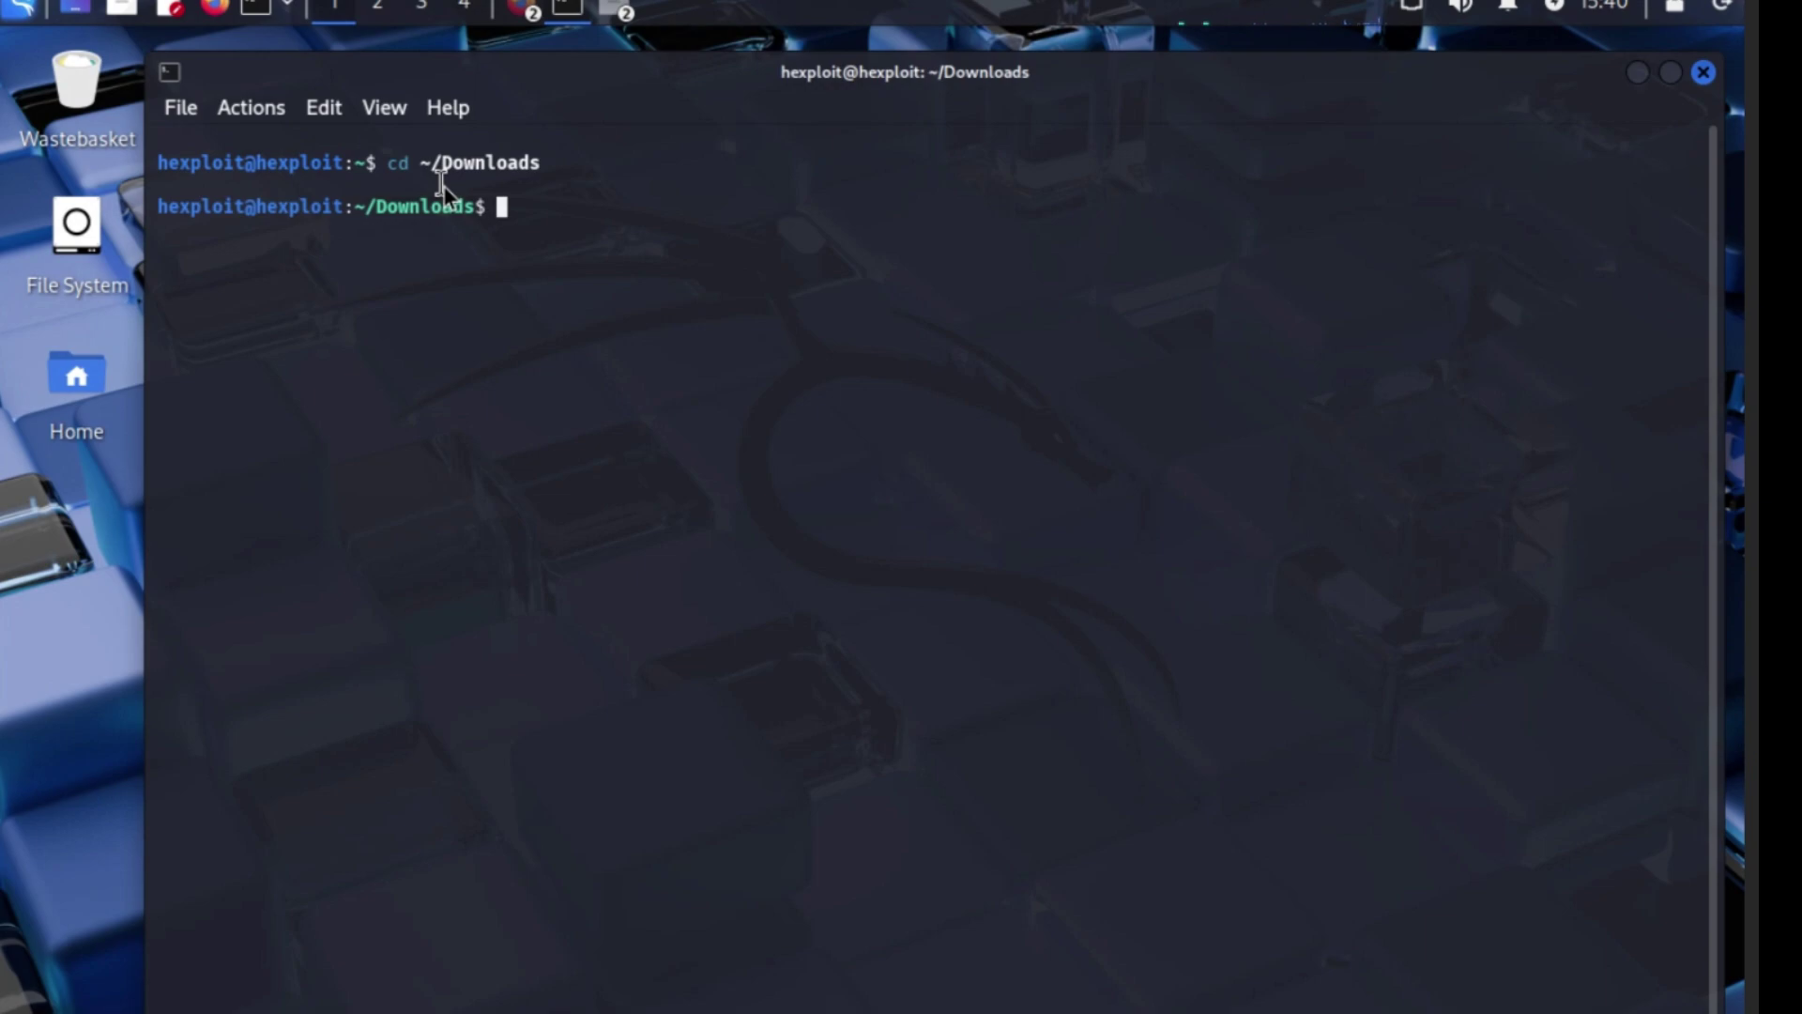
pyautogui.write('ls -l')
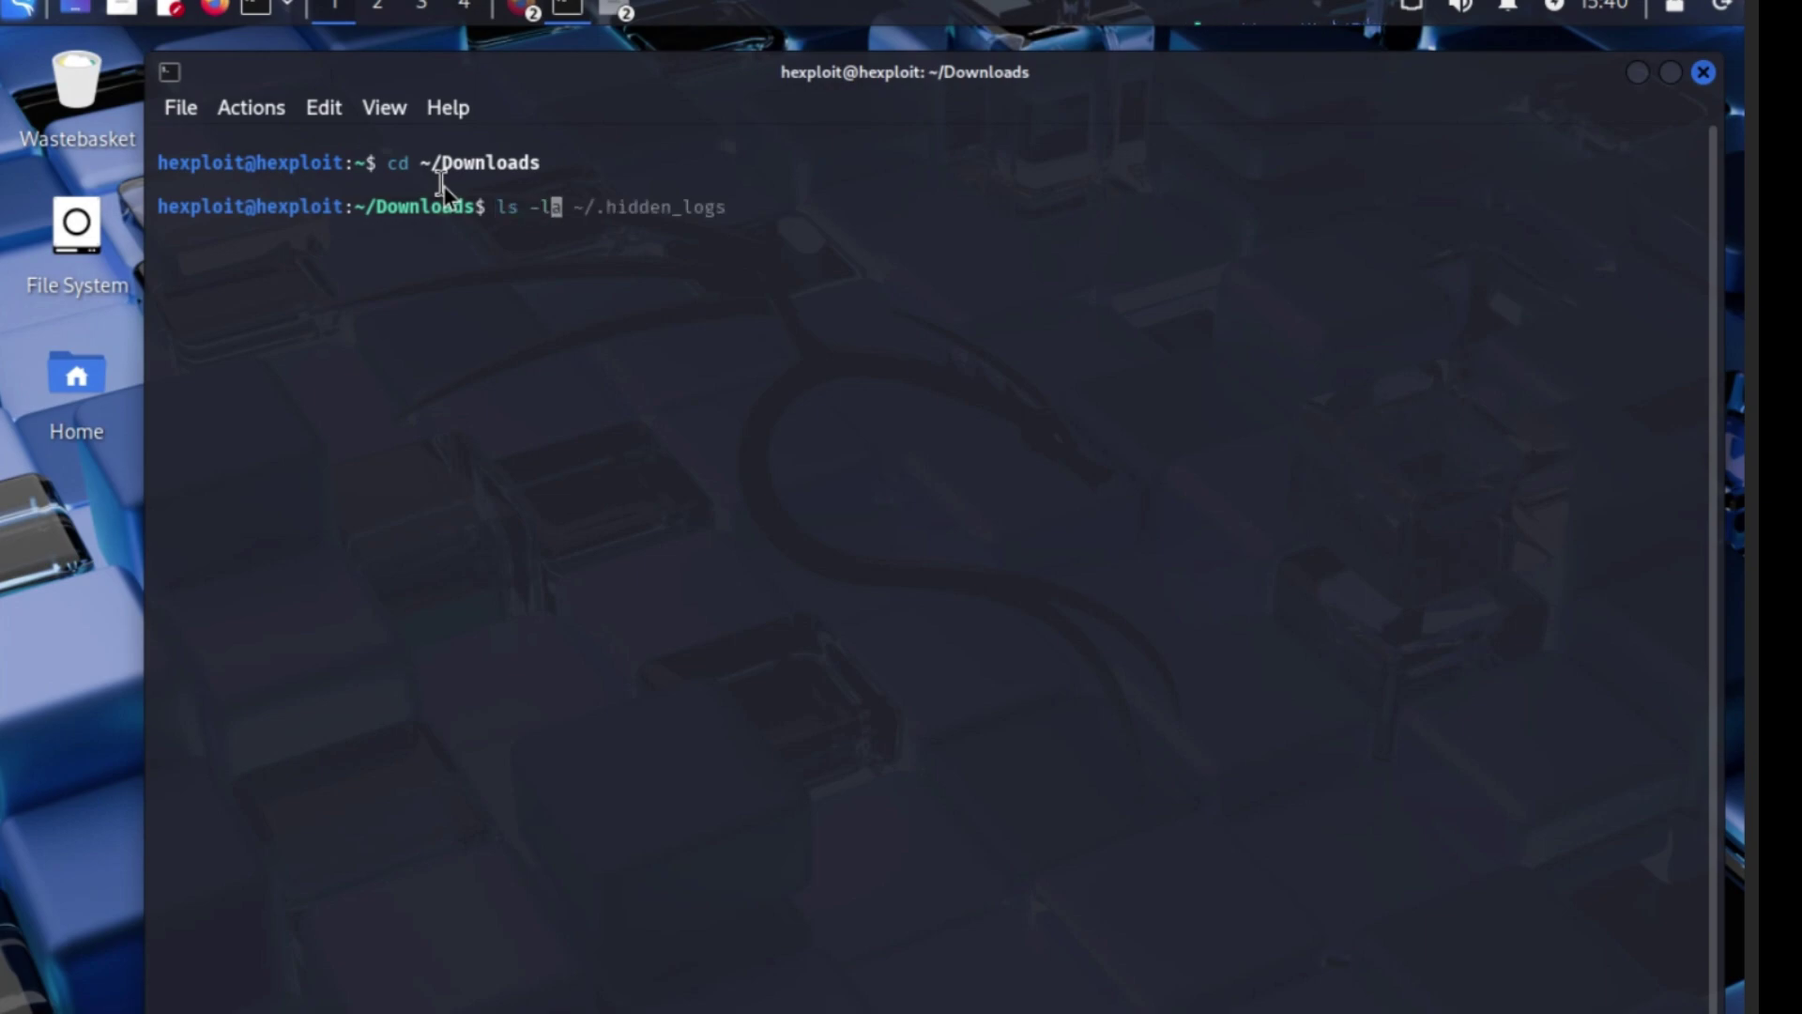
pyautogui.press('Return')
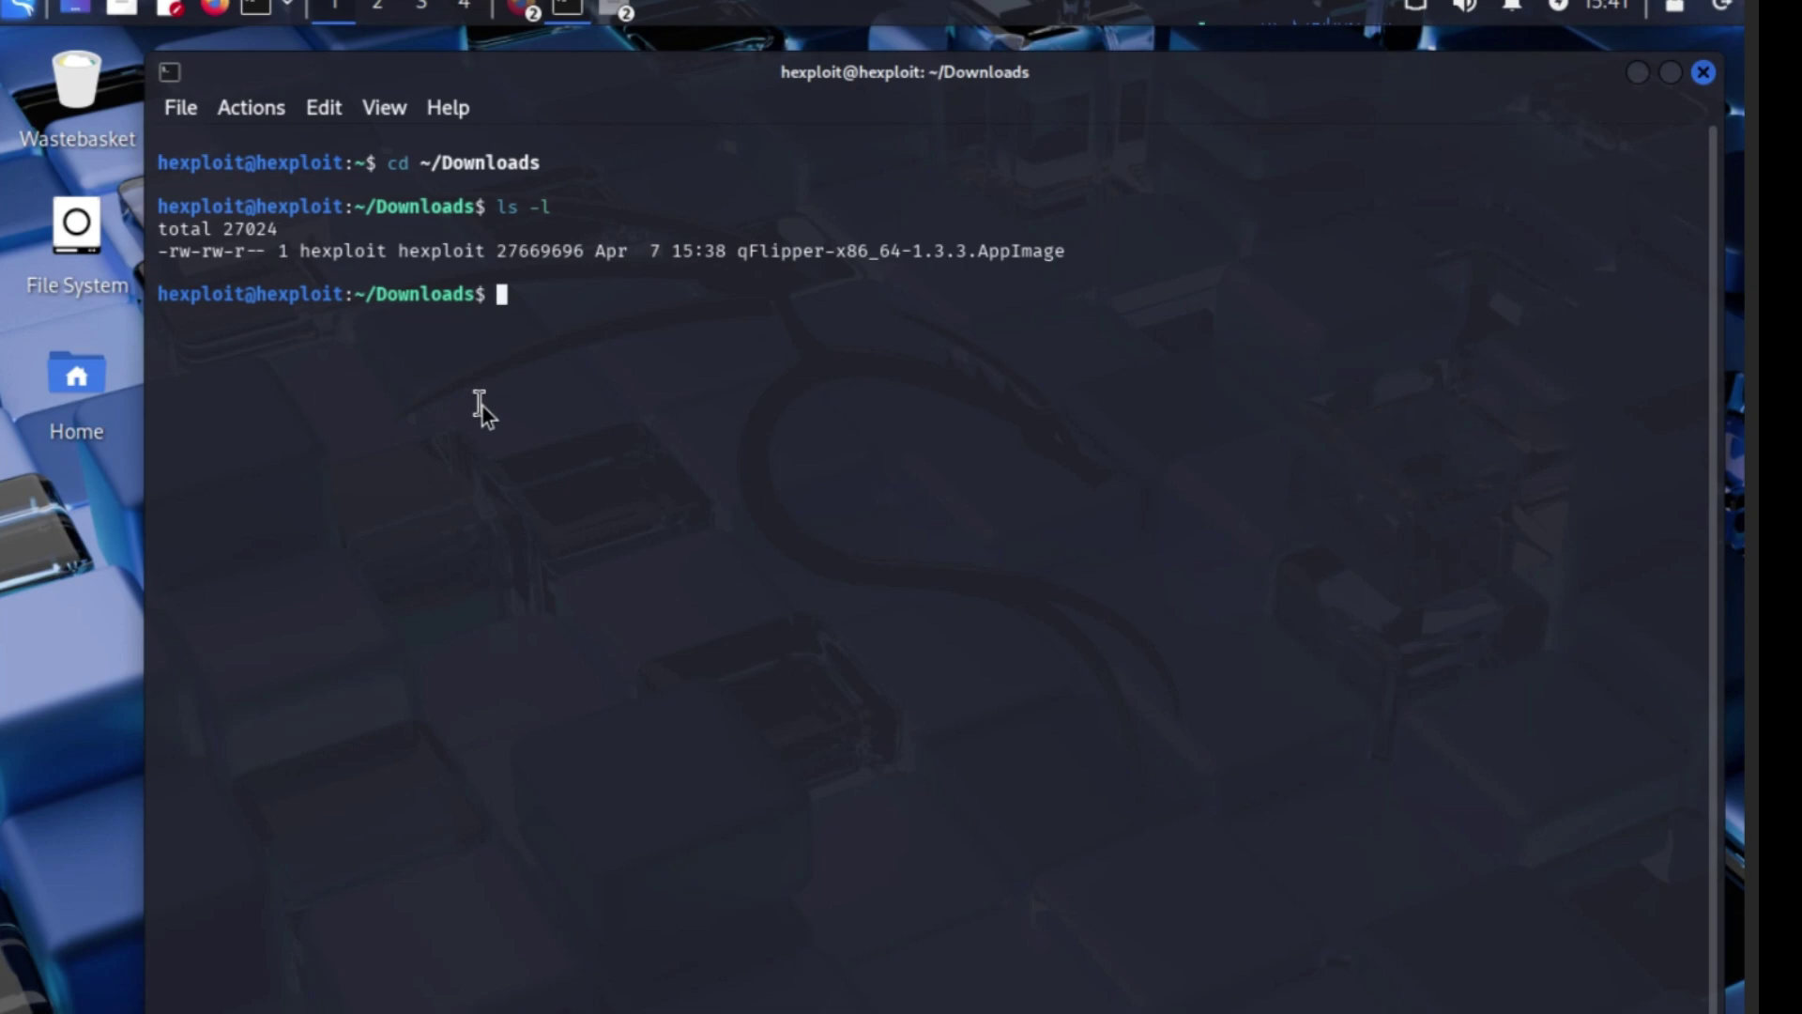
pyautogui.write('sudo ')
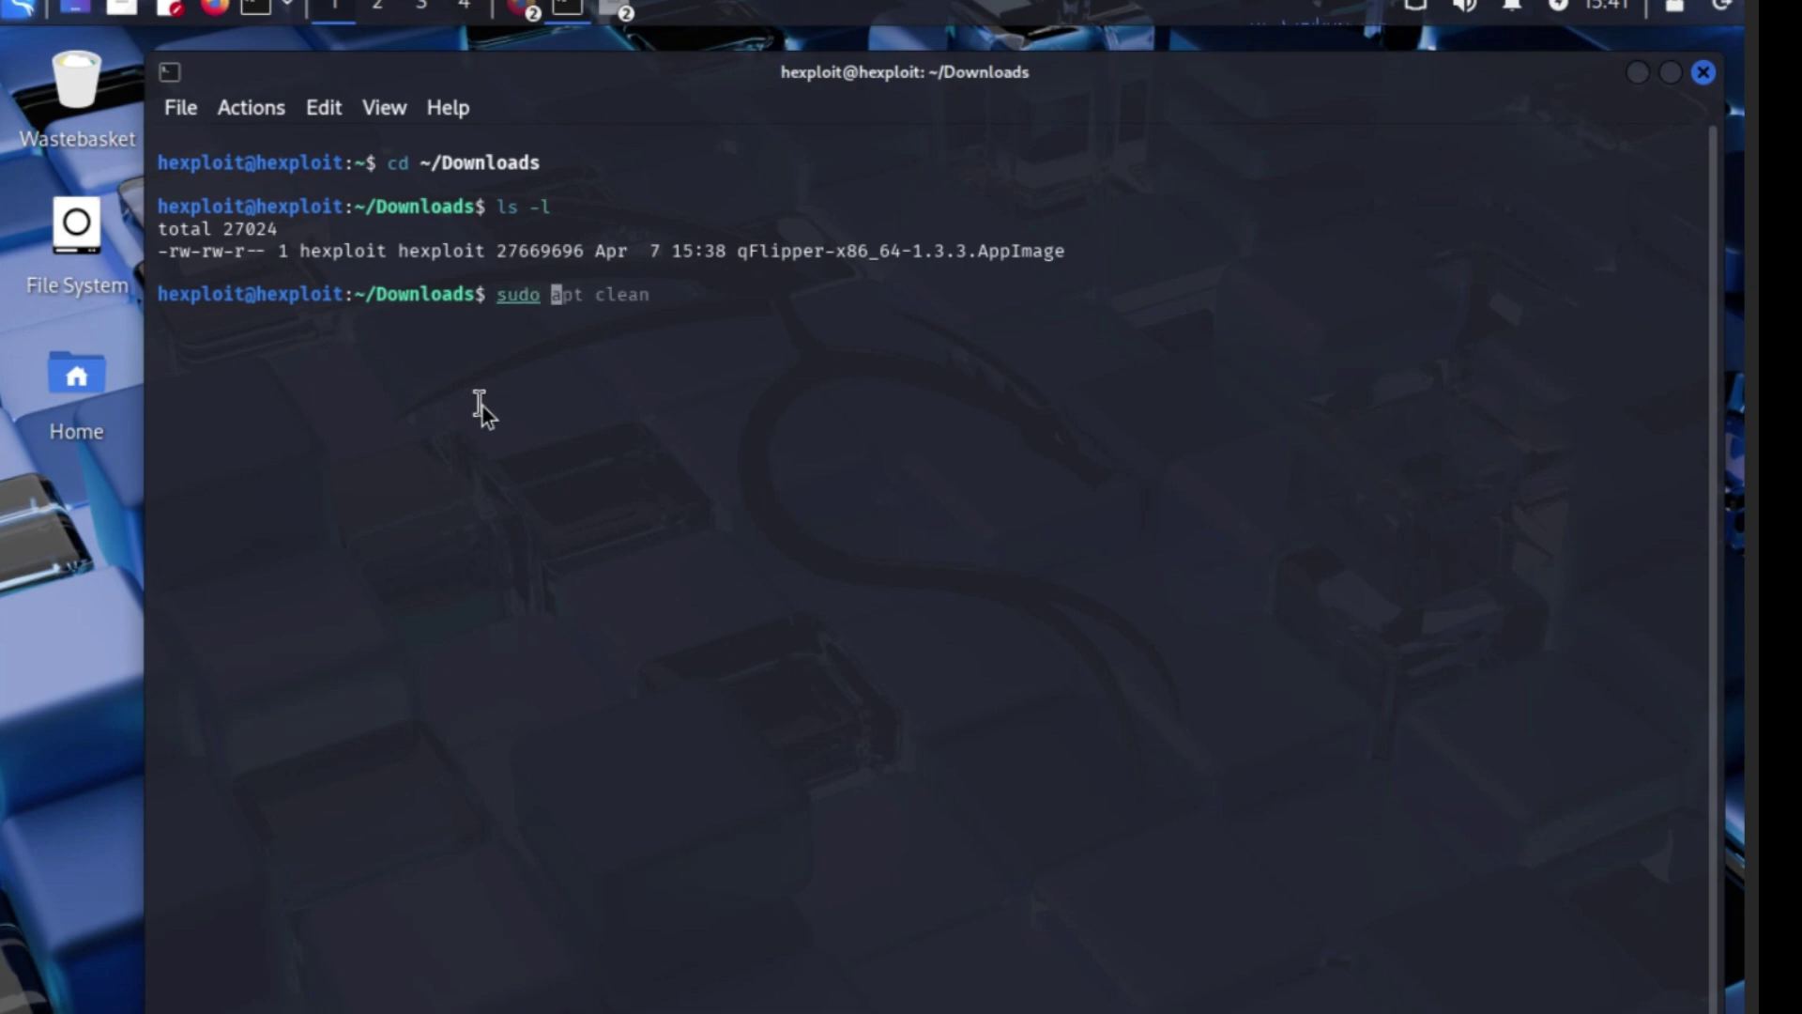
pyautogui.write('dpkg -i')
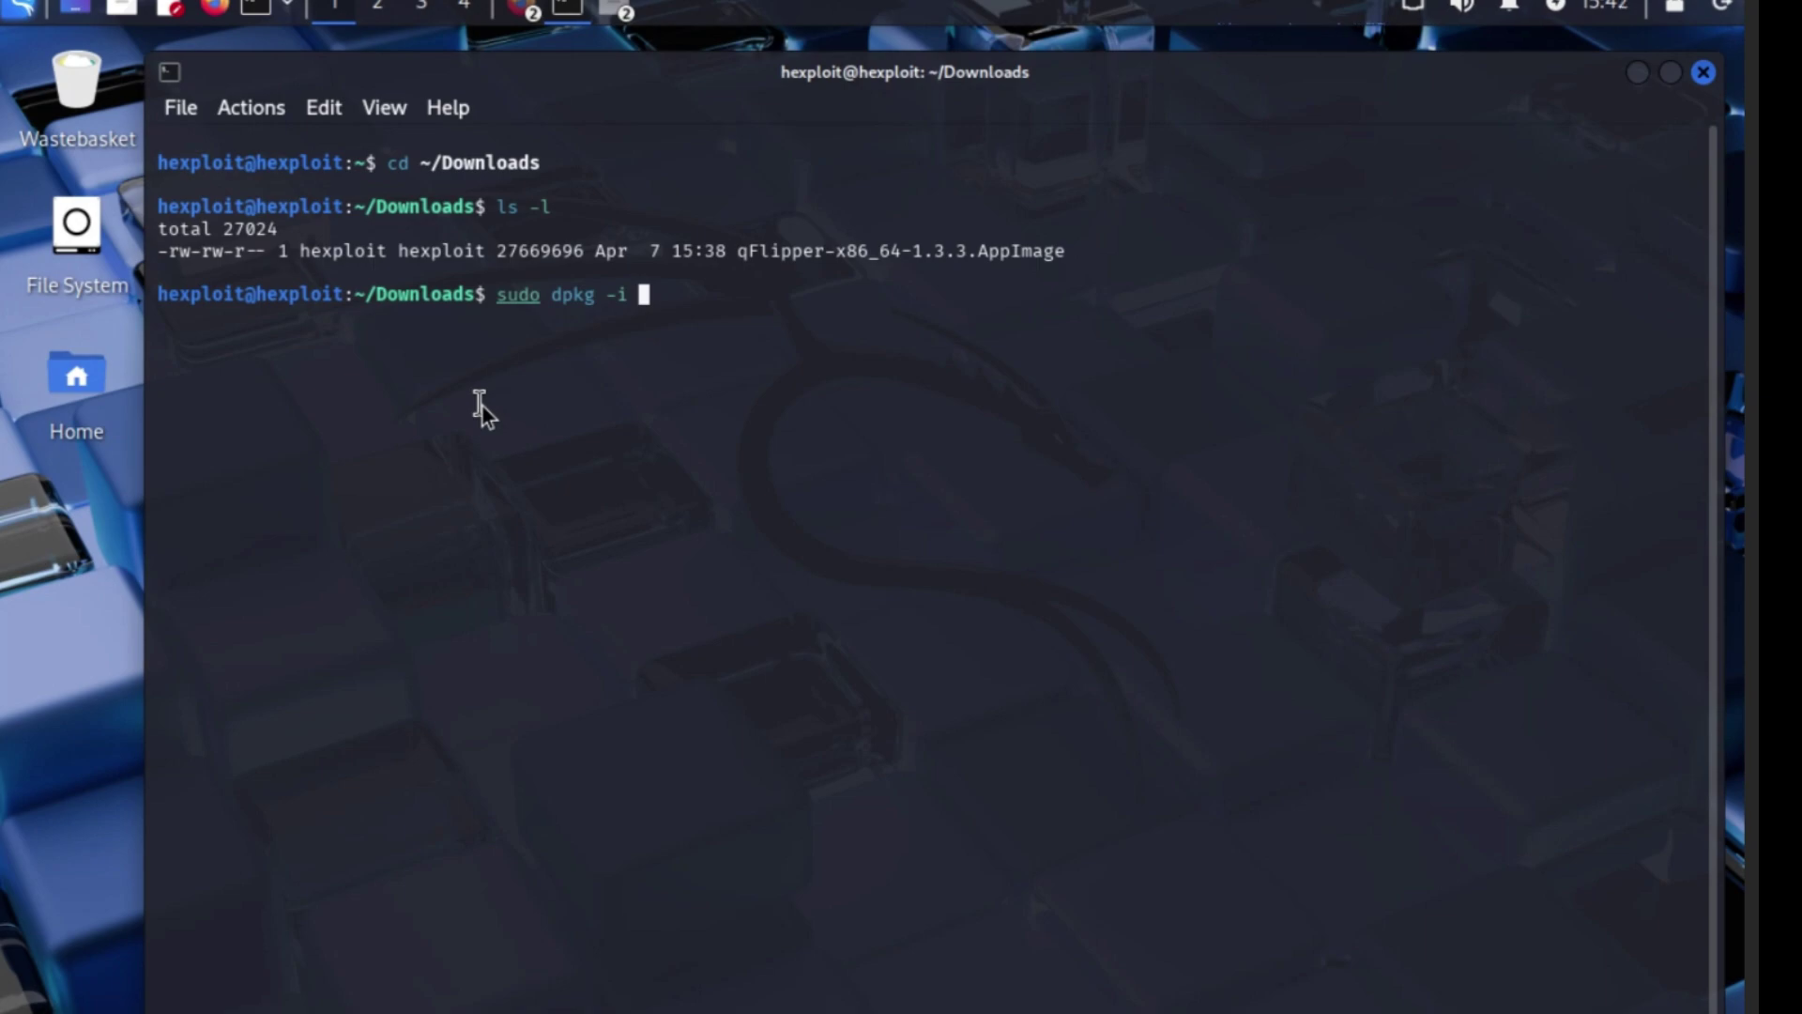
pyautogui.press('BackSpace')
pyautogui.press('BackSpace')
pyautogui.press('BackSpace')
pyautogui.press('BackSpace')
pyautogui.press('BackSpace')
pyautogui.press('BackSpace')
pyautogui.press('BackSpace')
pyautogui.press('BackSpace')
pyautogui.press('BackSpace')
pyautogui.press('BackSpace')
pyautogui.press('BackSpace')
pyautogui.press('BackSpace')
pyautogui.press('BackSpace')
# - Run chmod +x qFlipper-x86_64-1.3.3.AppImage in ~/Downloads
pyautogui.write('chmod +x q')
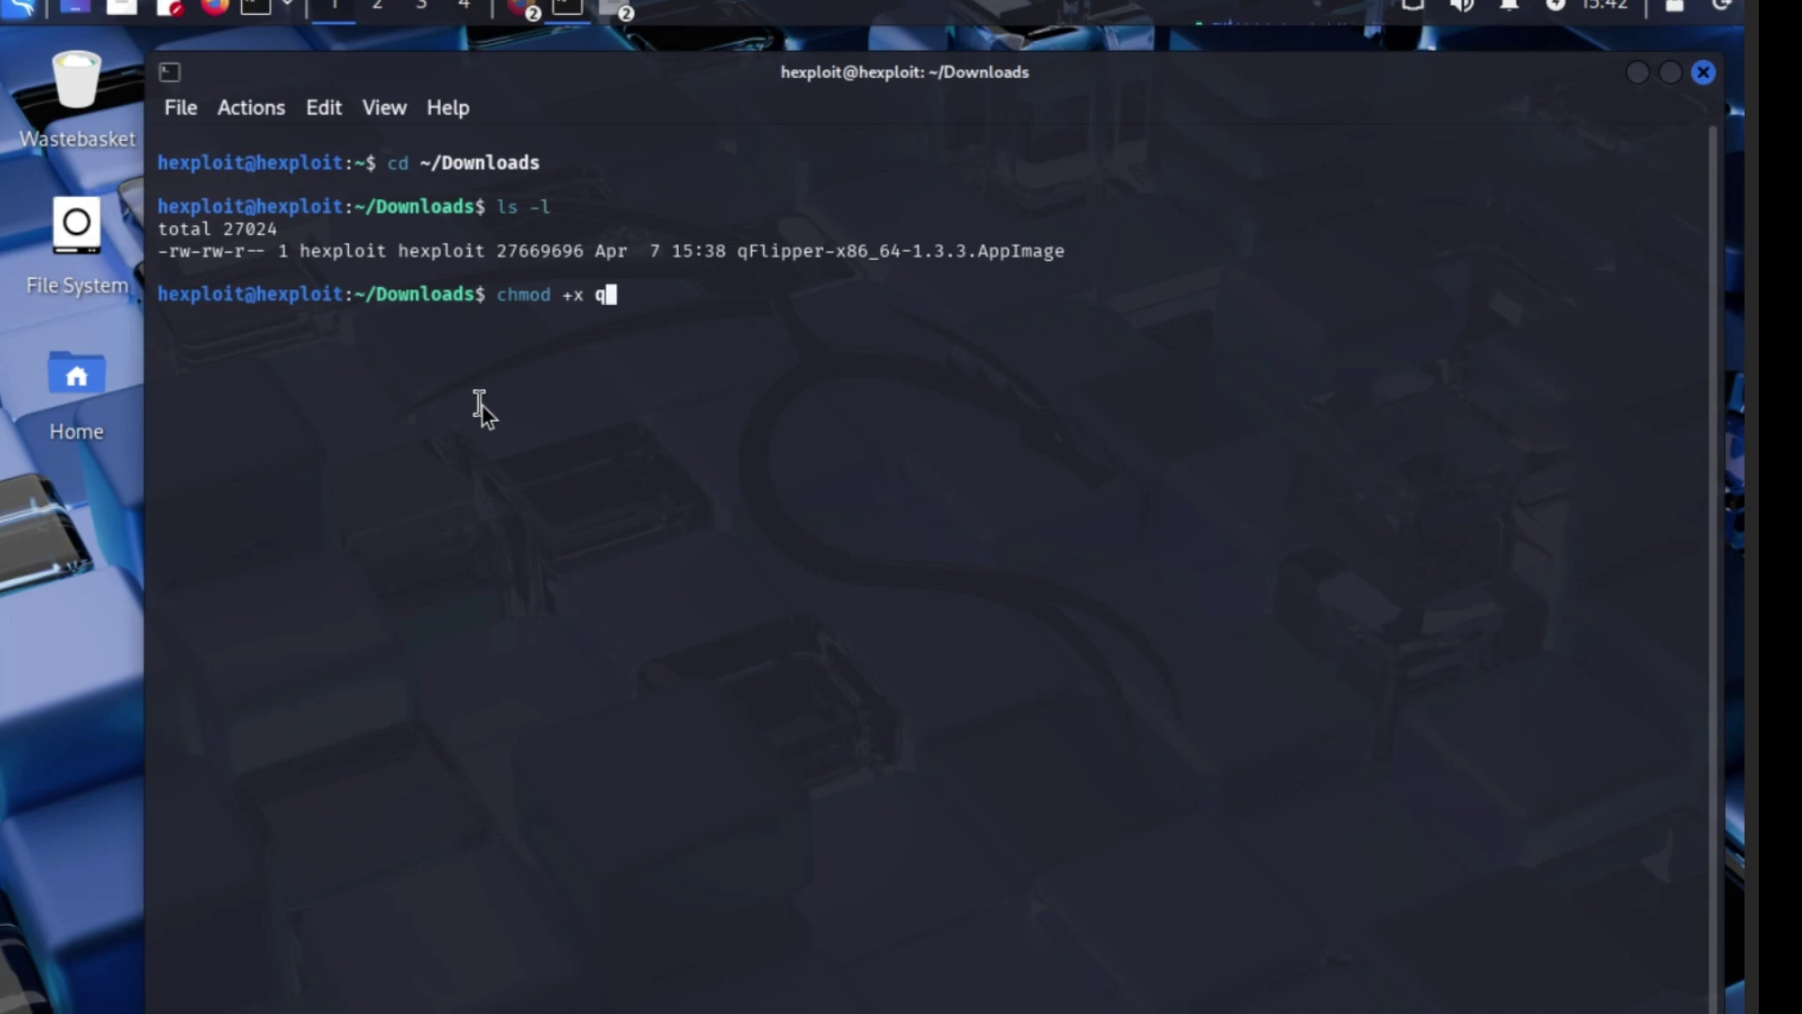
pyautogui.write('Flipper-x86')
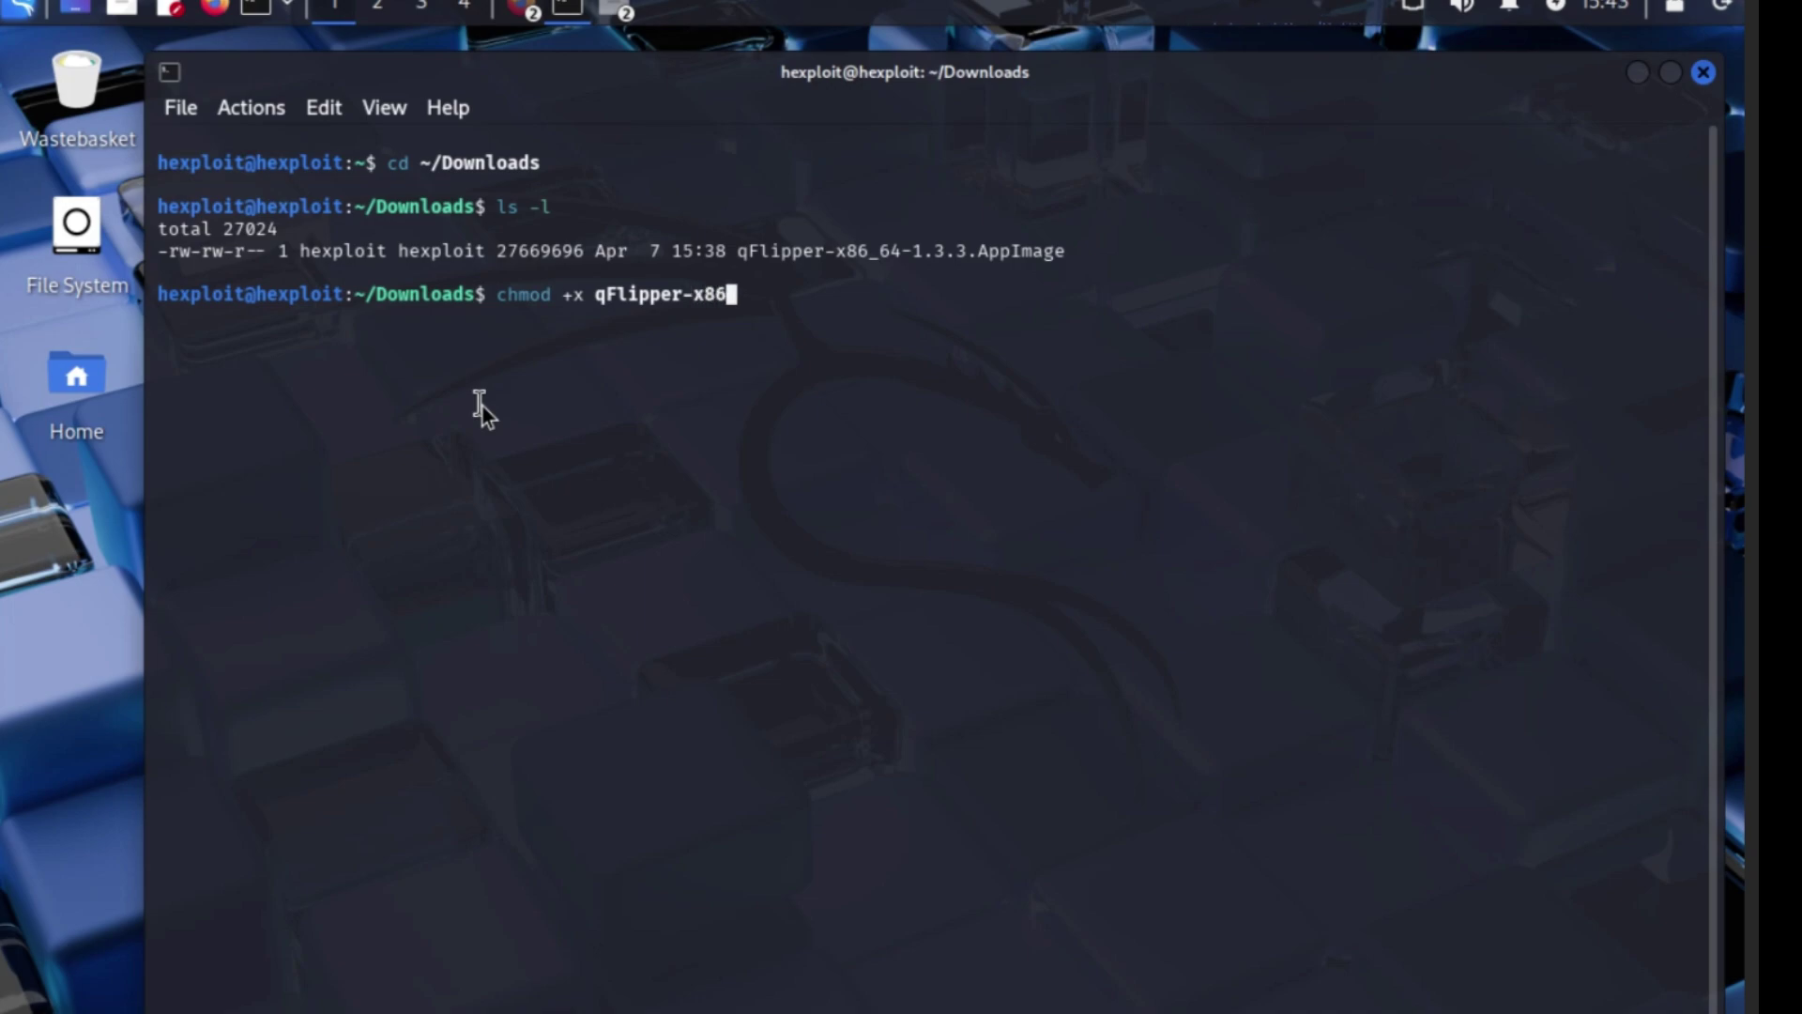
pyautogui.write('_64-1.3.3.A')
pyautogui.write('pp')
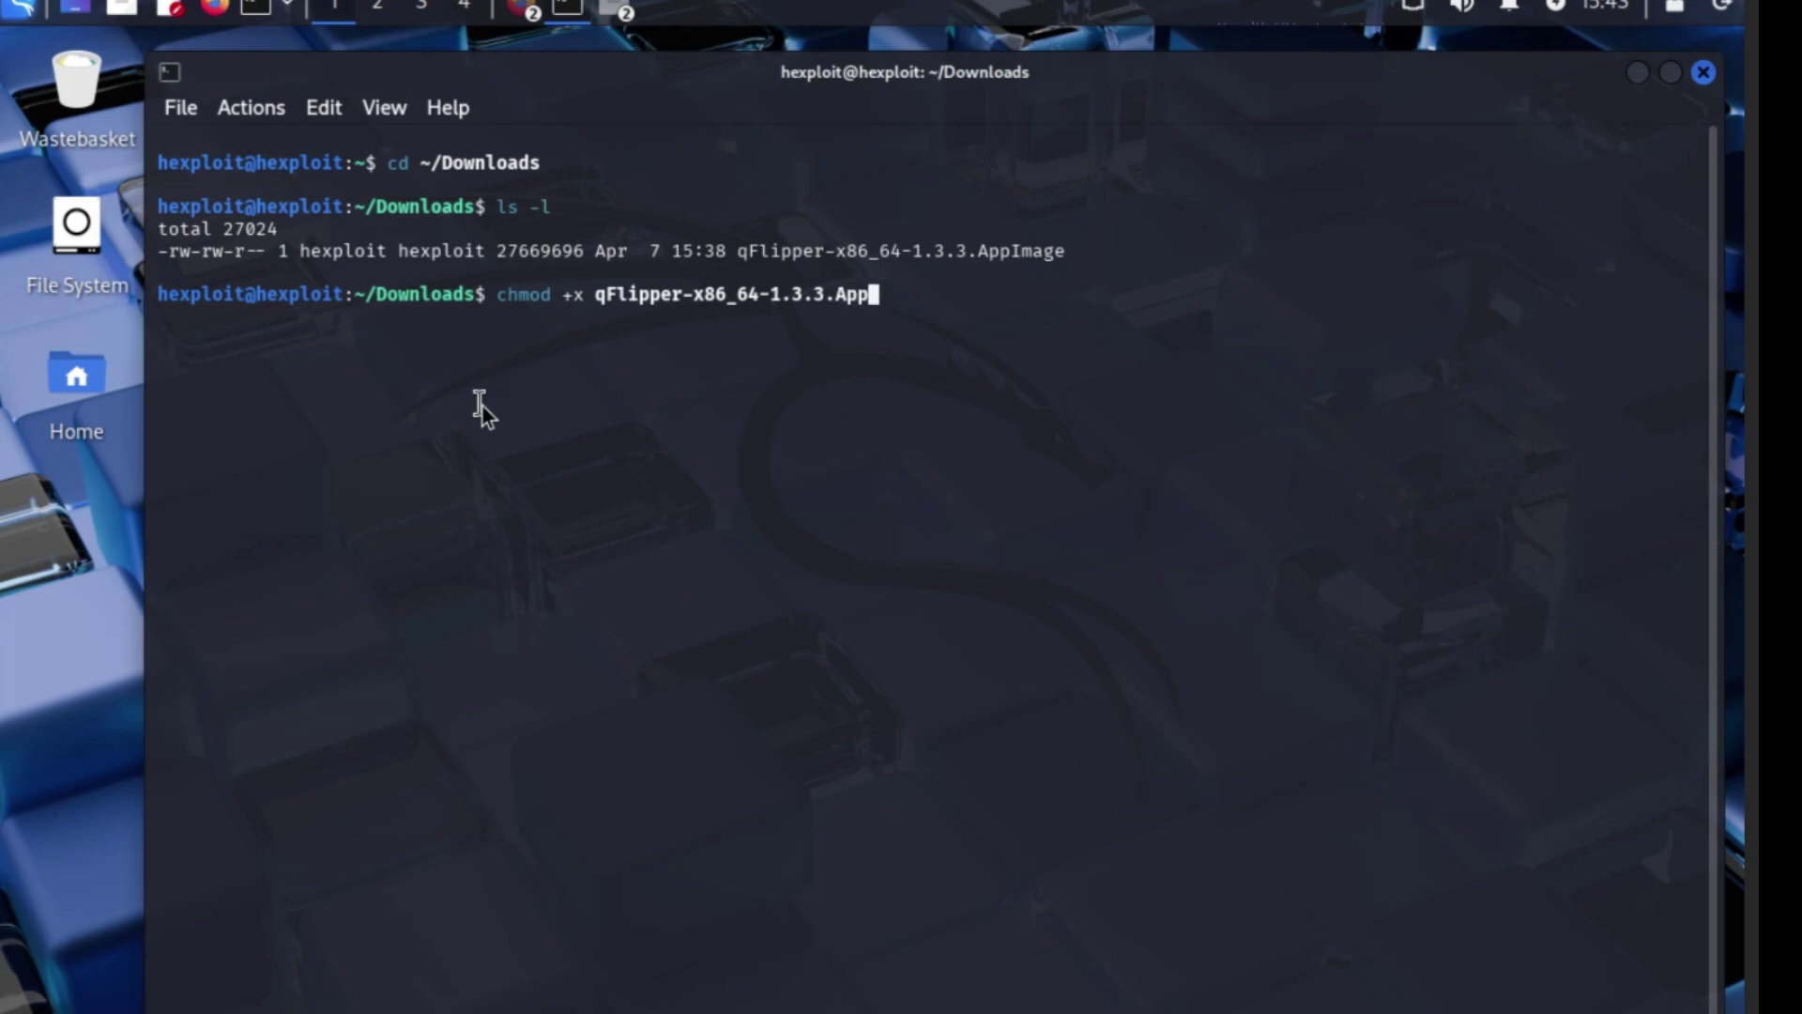
pyautogui.write('Image')
pyautogui.press('Return')
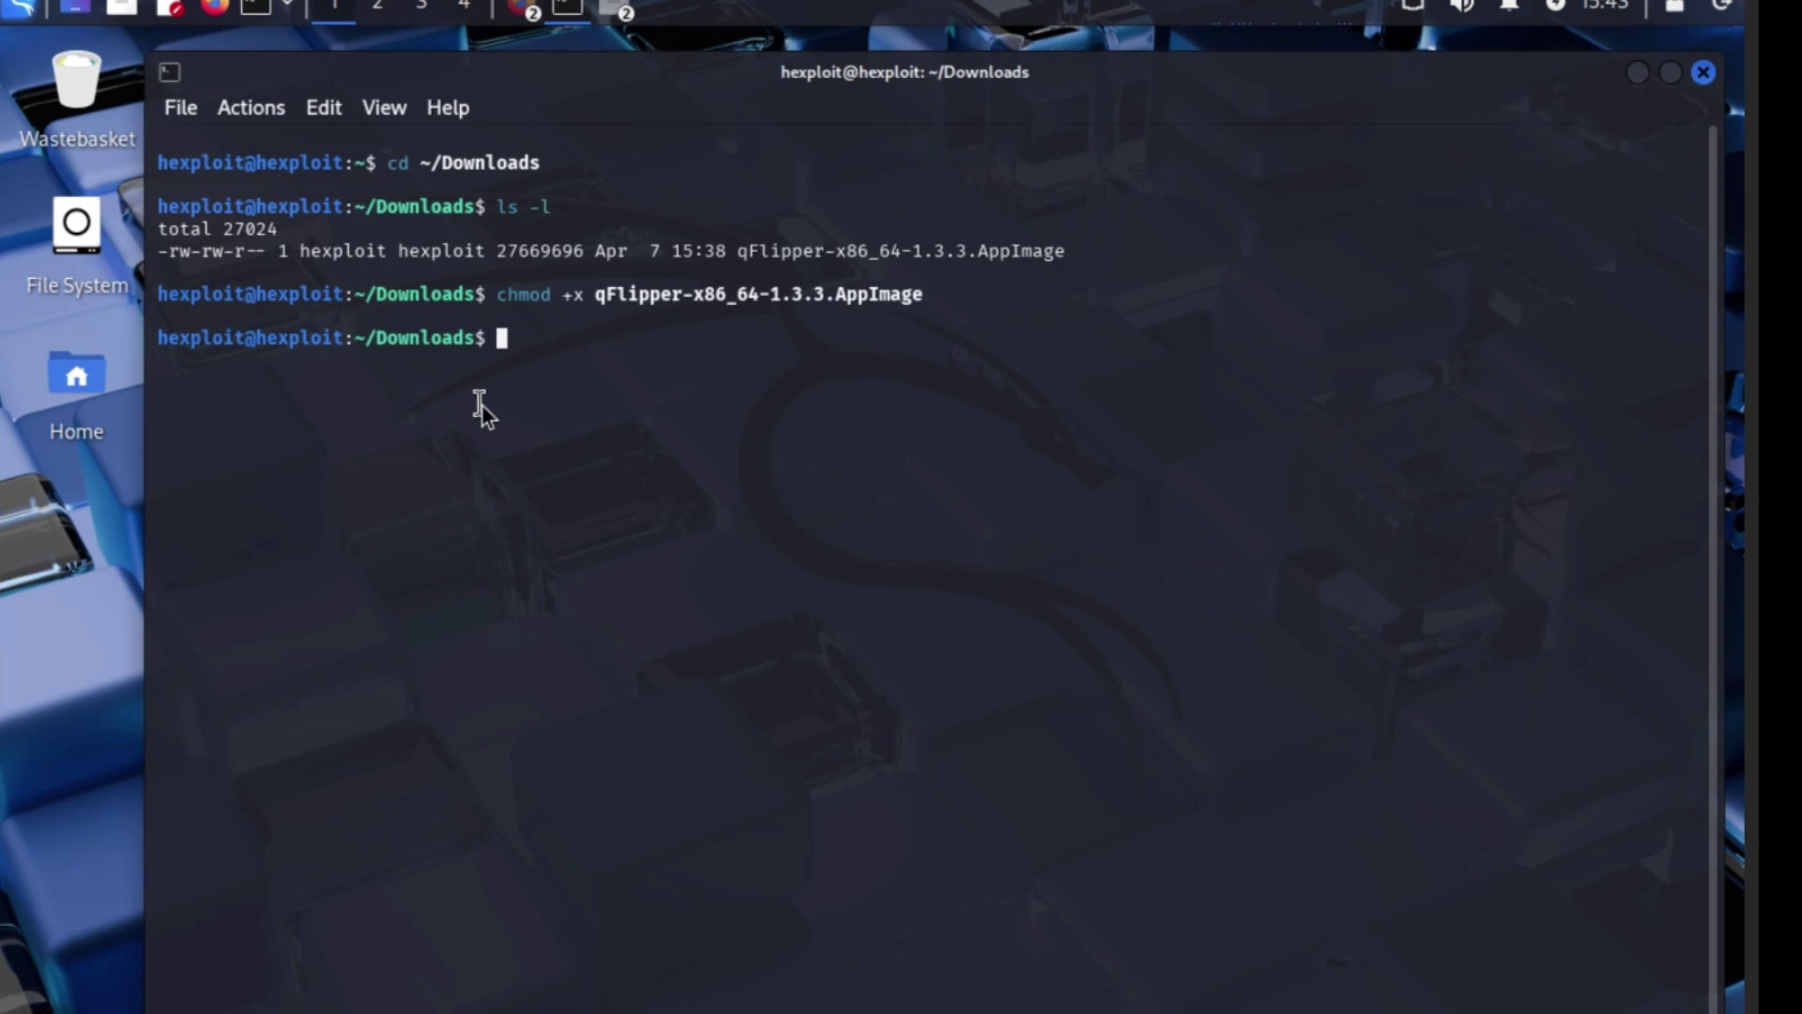
# - Run ./qFlipper-x86_64-1.3.3.AppImage, which opens qFlipper on an Invalid device screen
pyautogui.write('./qFlipper')
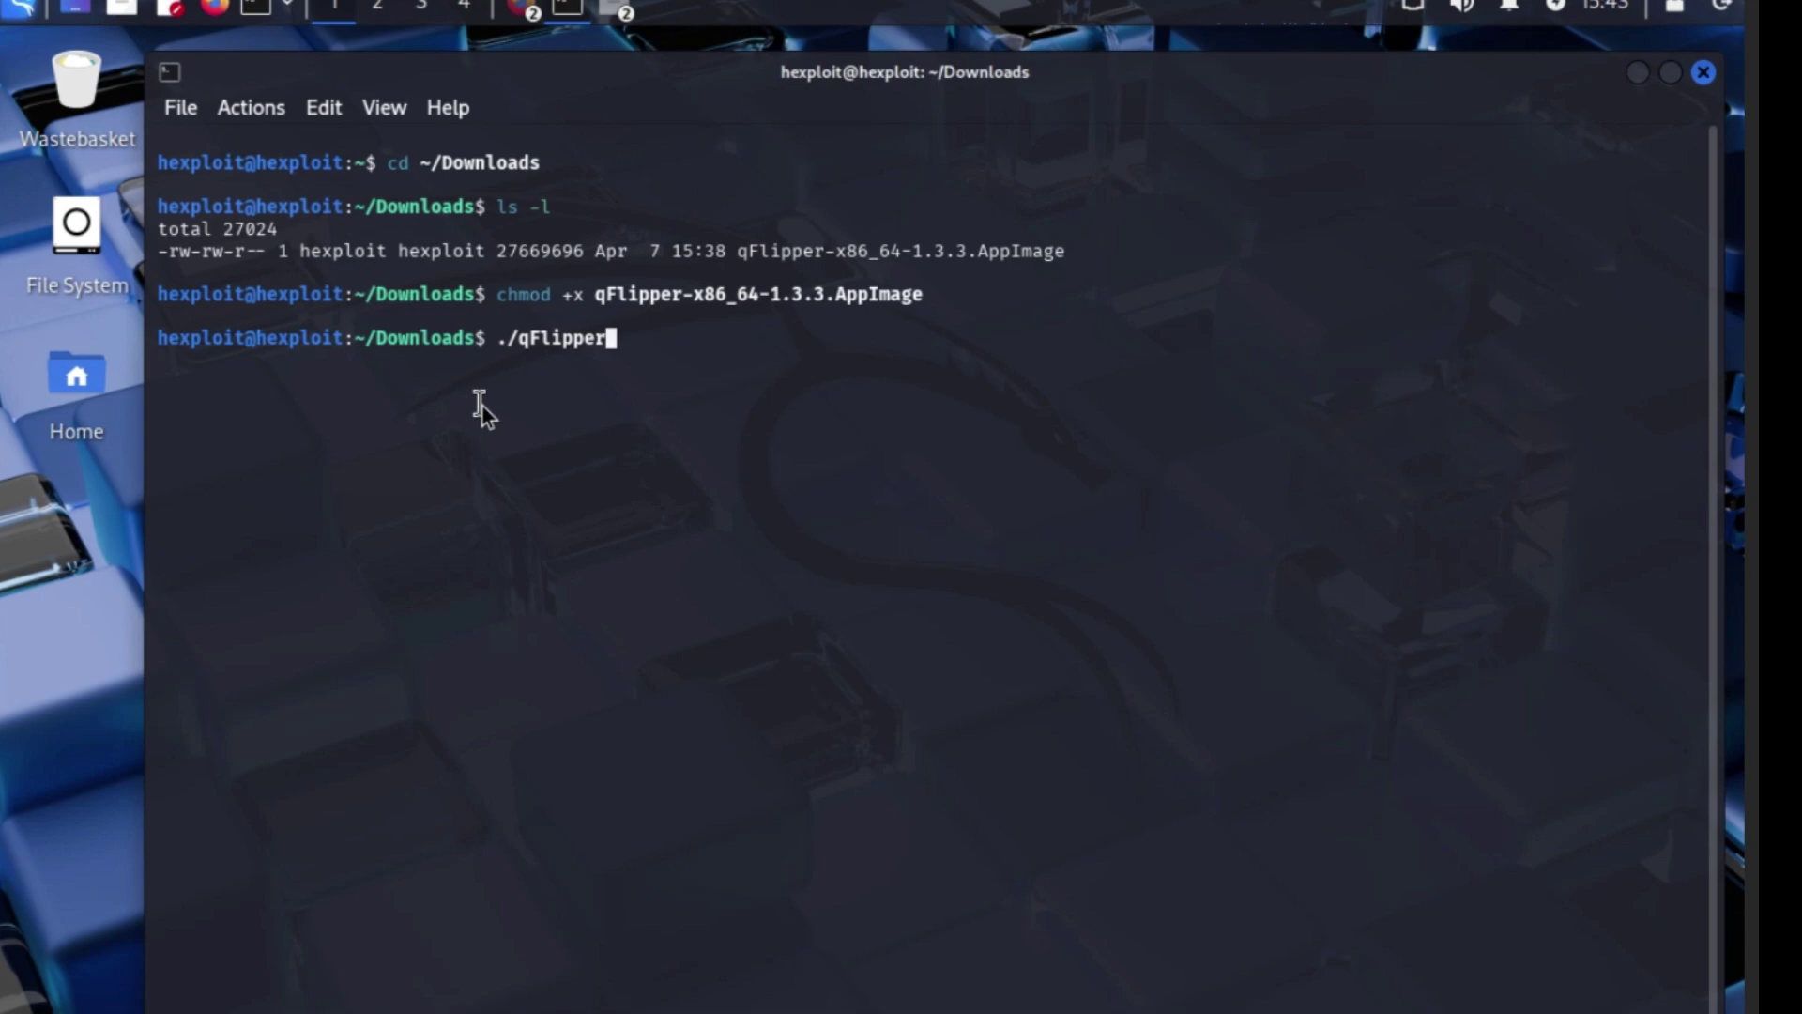
pyautogui.write('-x86_64-1.3.3')
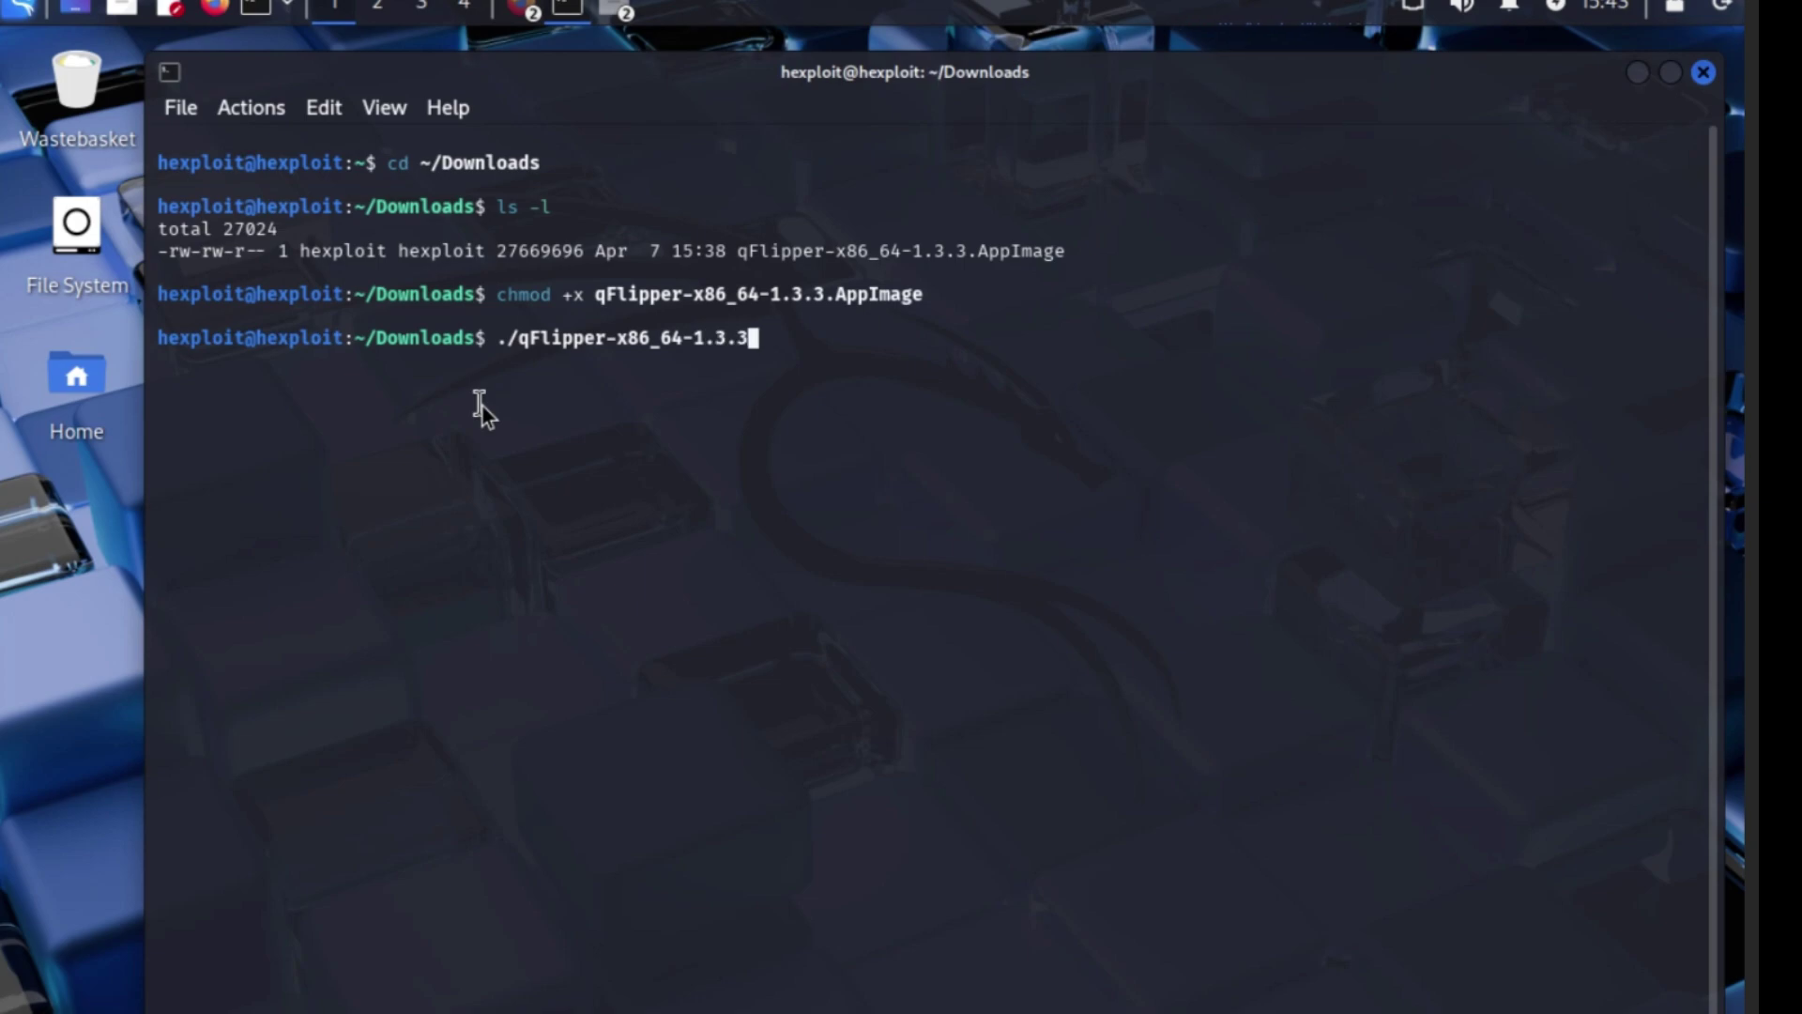
pyautogui.write('.')
pyautogui.write('AppImage')
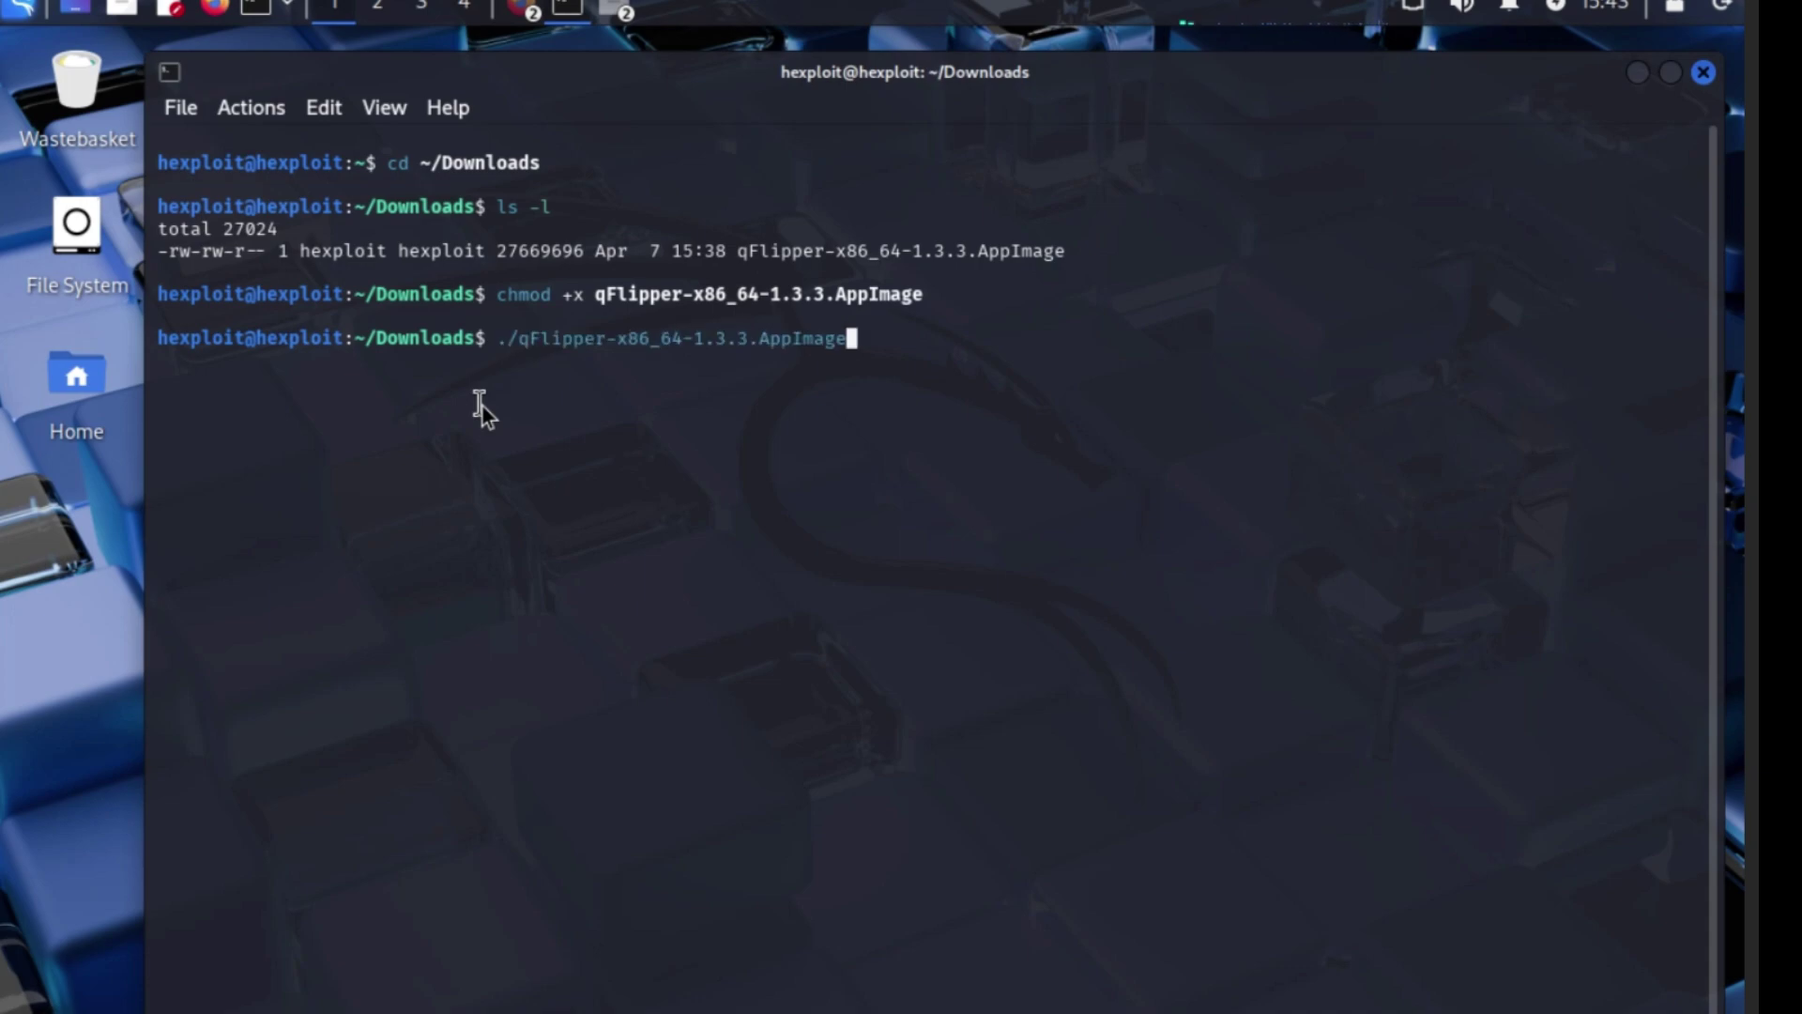
pyautogui.press('Return')
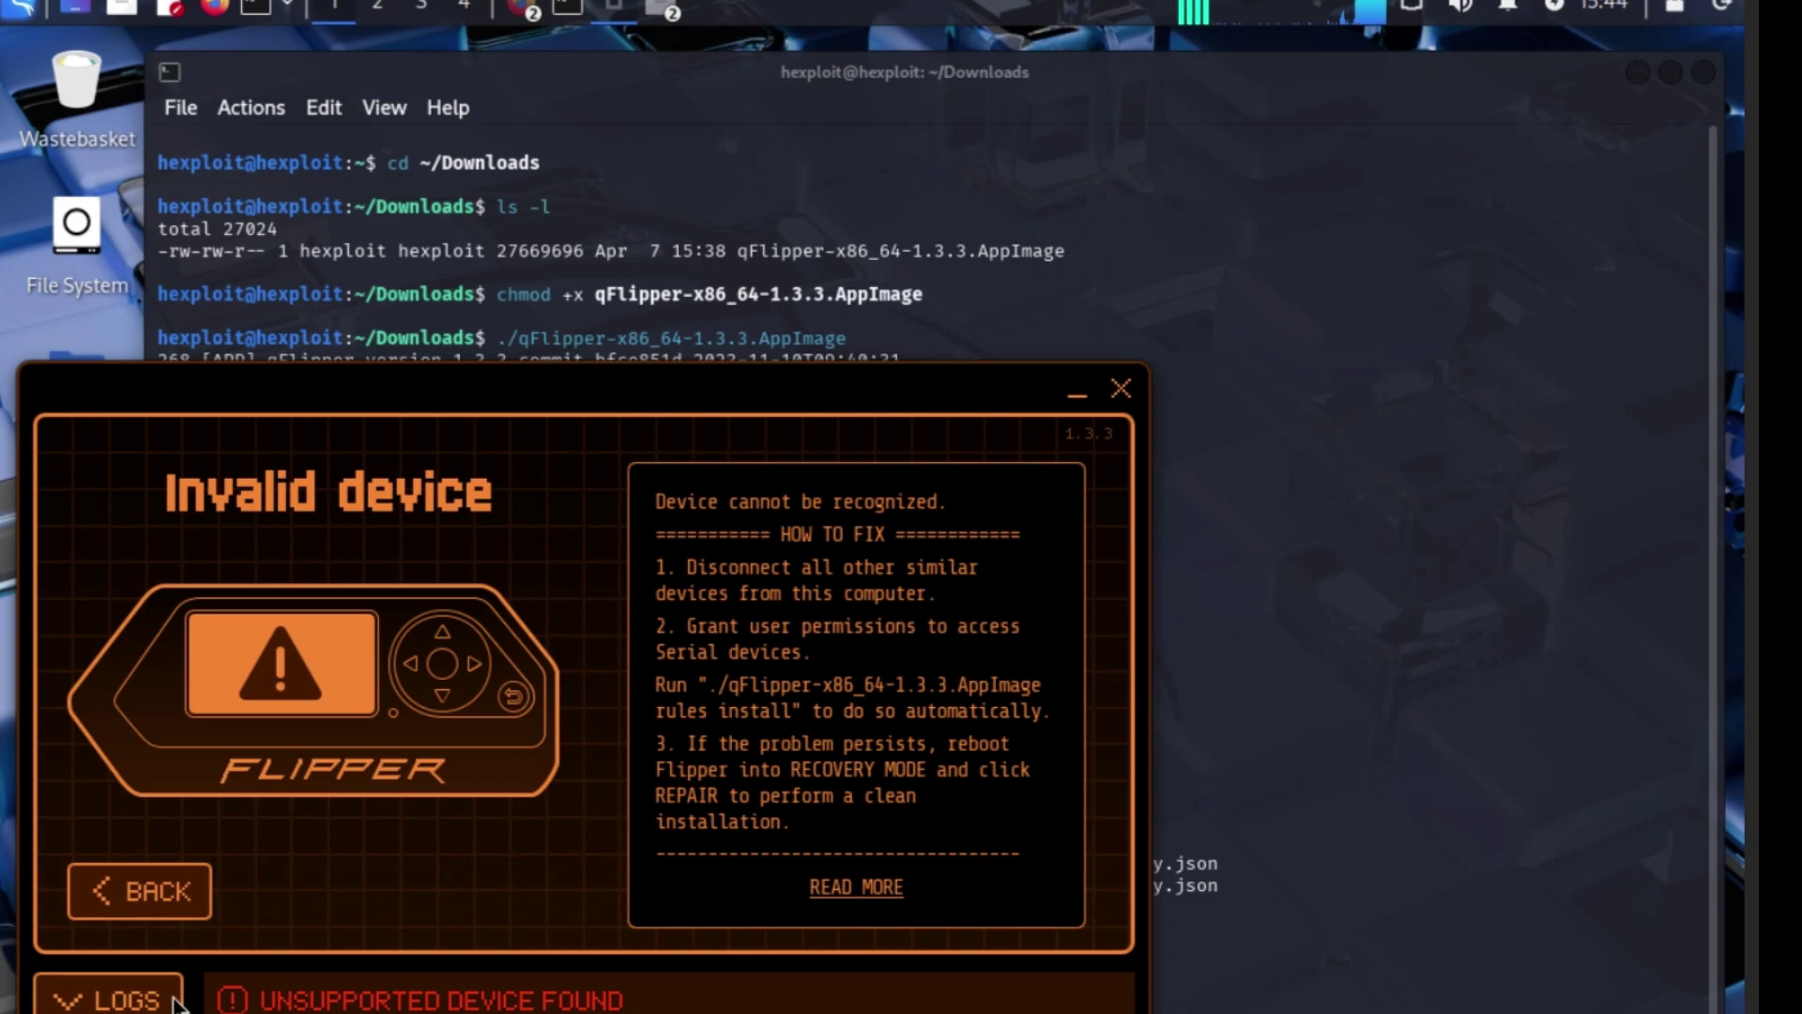
# - Open qFlipper's LOGS panel to view the device error
pyautogui.click(108, 999)
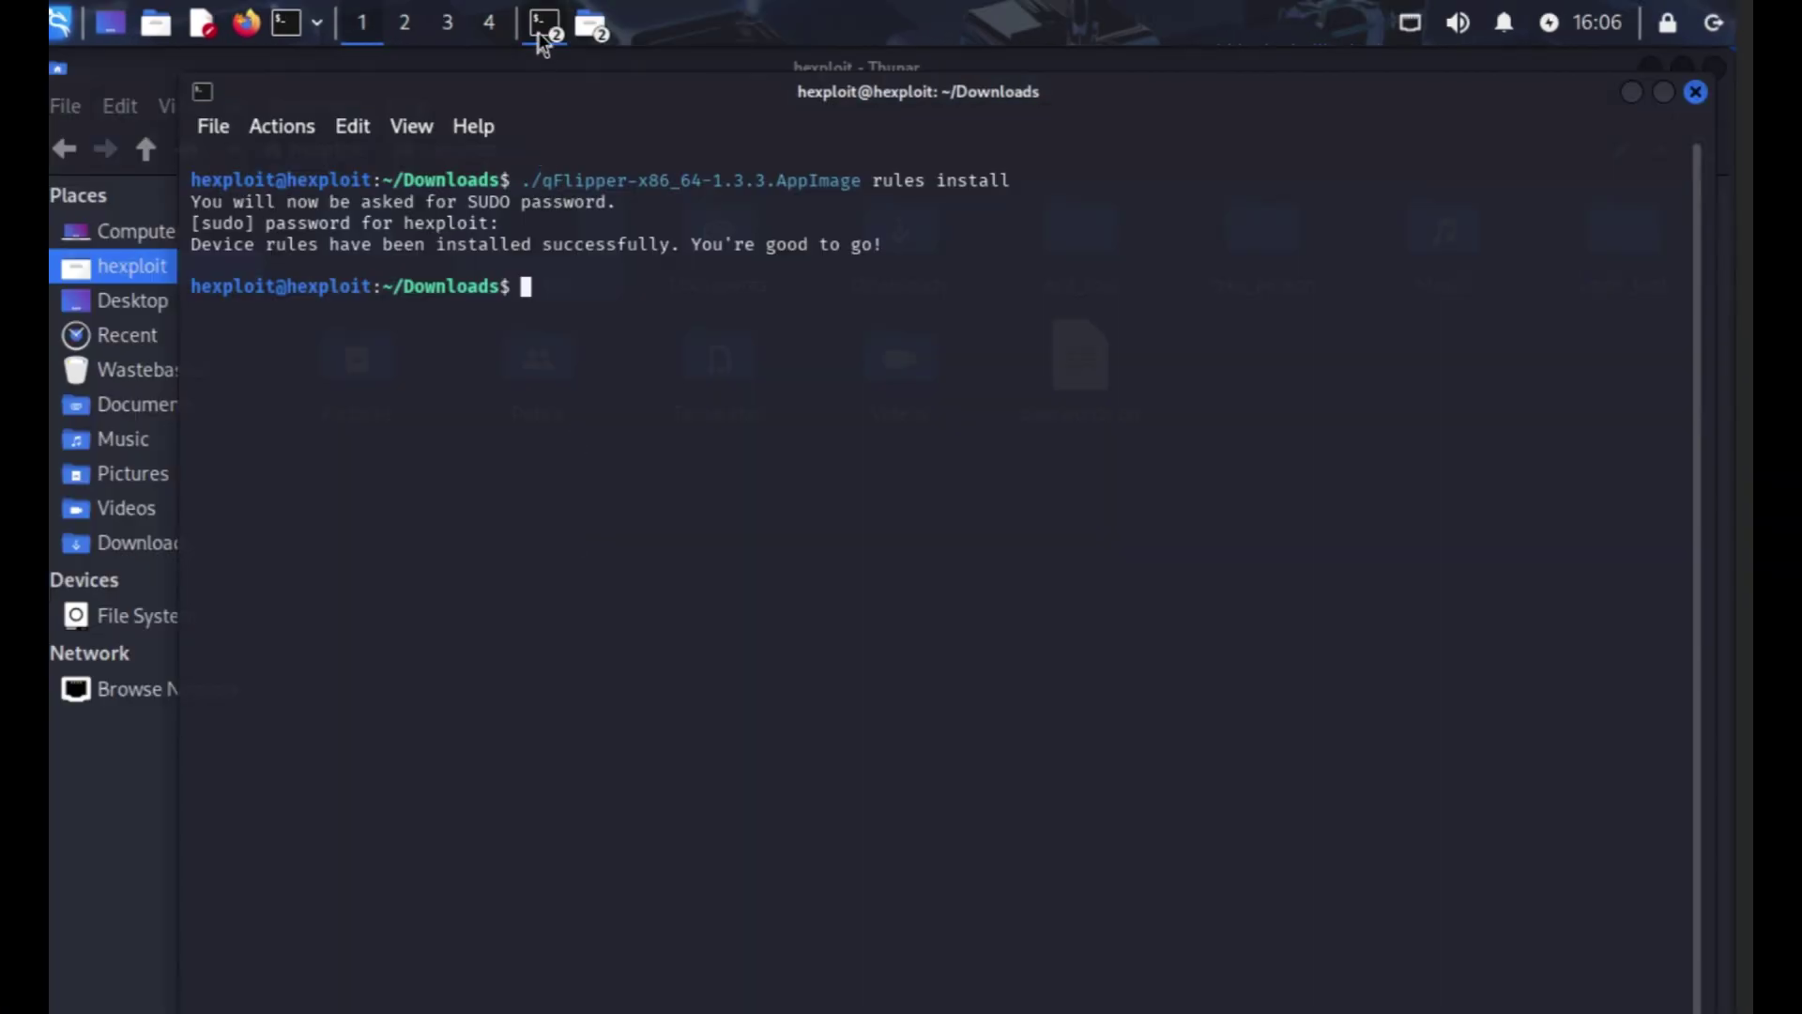
# - Run lsusb in the home terminal, highlight the STMicroelectronics Virtual COM Port entry, then hide that terminal
pyautogui.click(543, 37)
pyautogui.click(550, 72)
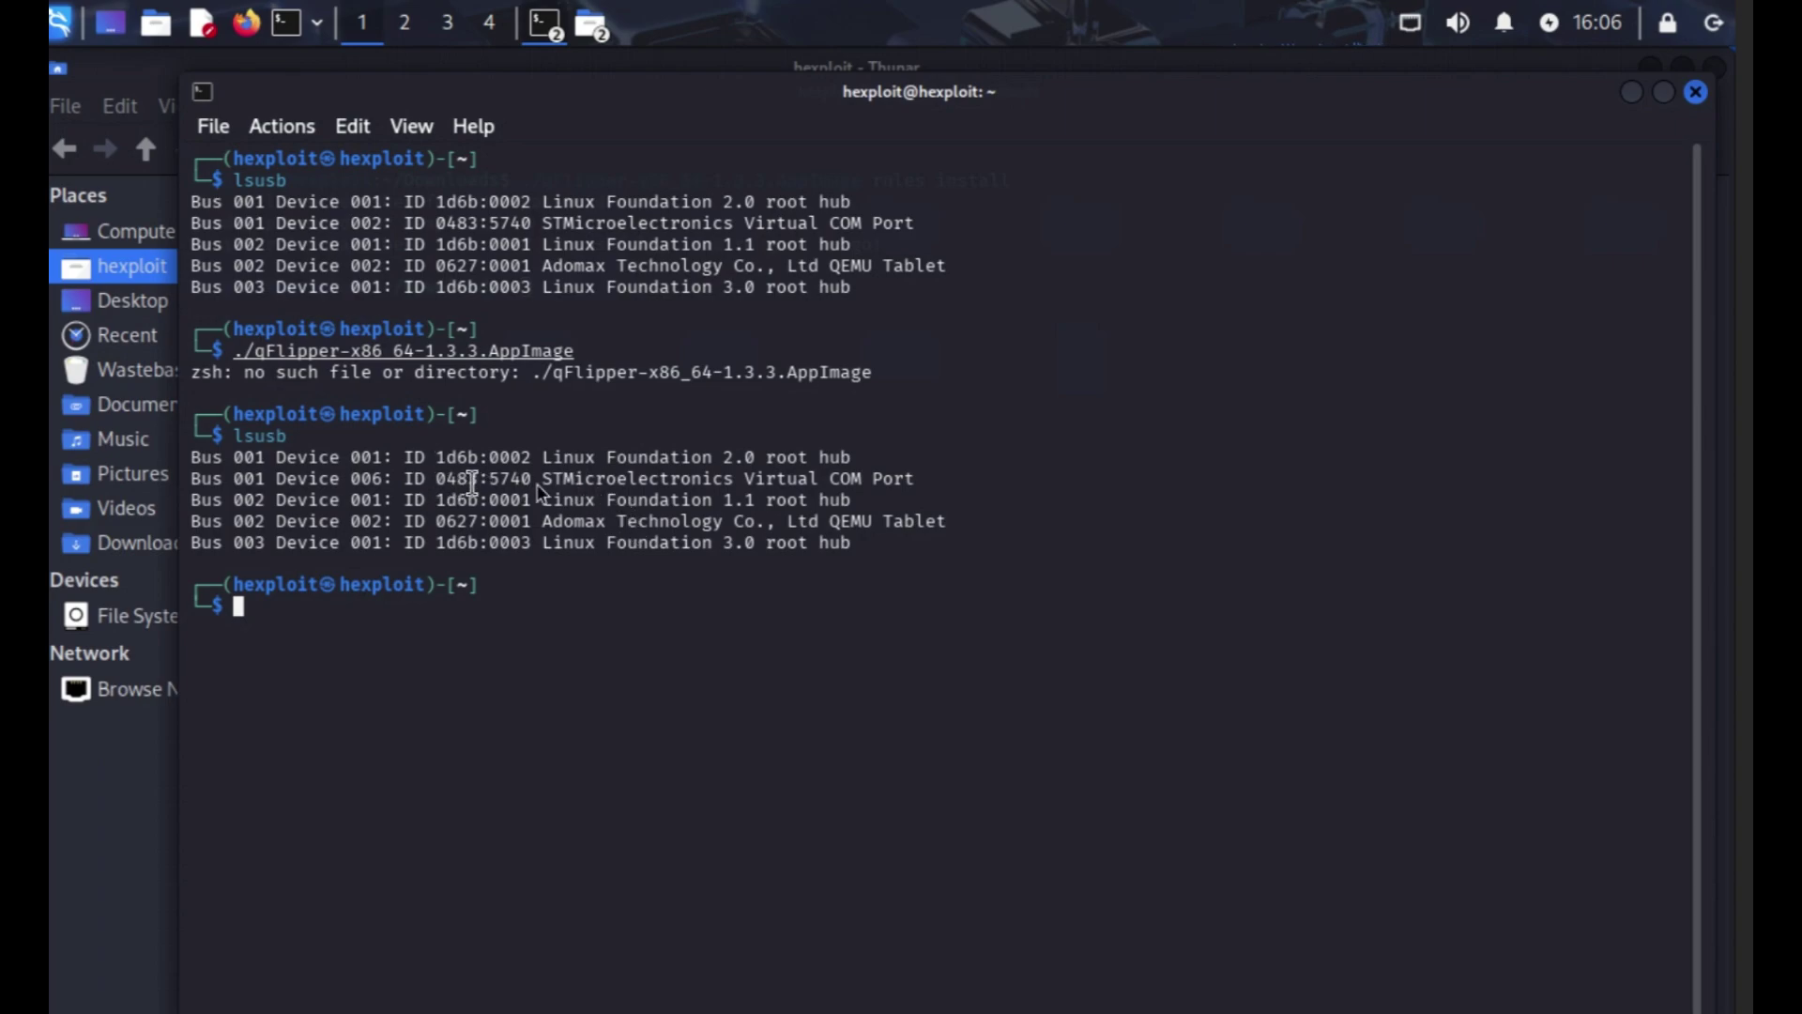
pyautogui.moveTo(532, 480); pyautogui.dragTo(943, 493)
pyautogui.click(944, 495)
pyautogui.click(1632, 94)
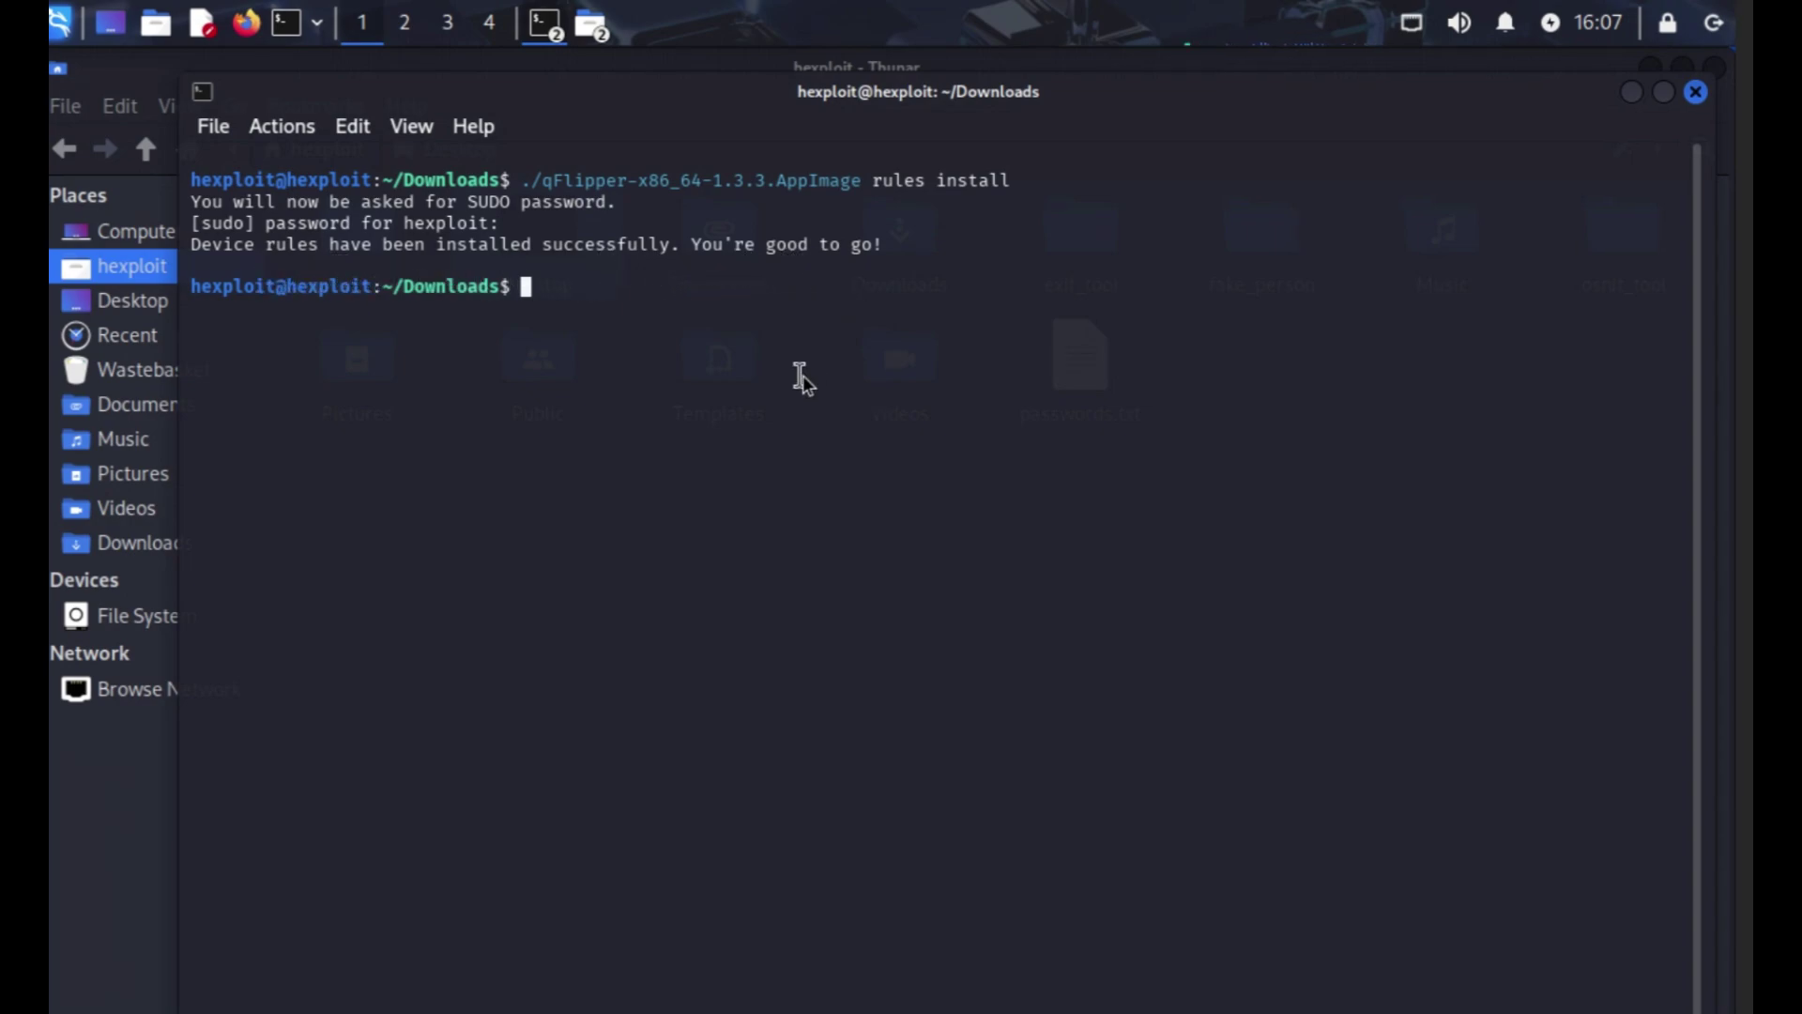
# - Rerun the qFlipper AppImage without 'rules install' and move its window higher on screen
pyautogui.press('Up')
pyautogui.press('Left')
pyautogui.press('Left')
pyautogui.press('Left')
pyautogui.press('Left')
pyautogui.press('Left')
pyautogui.press('Left')
pyautogui.press('Left')
pyautogui.press('Left')
pyautogui.press('Left')
pyautogui.press('Left')
pyautogui.press('Left')
pyautogui.press('Left')
pyautogui.press('Left')
pyautogui.press('Left')
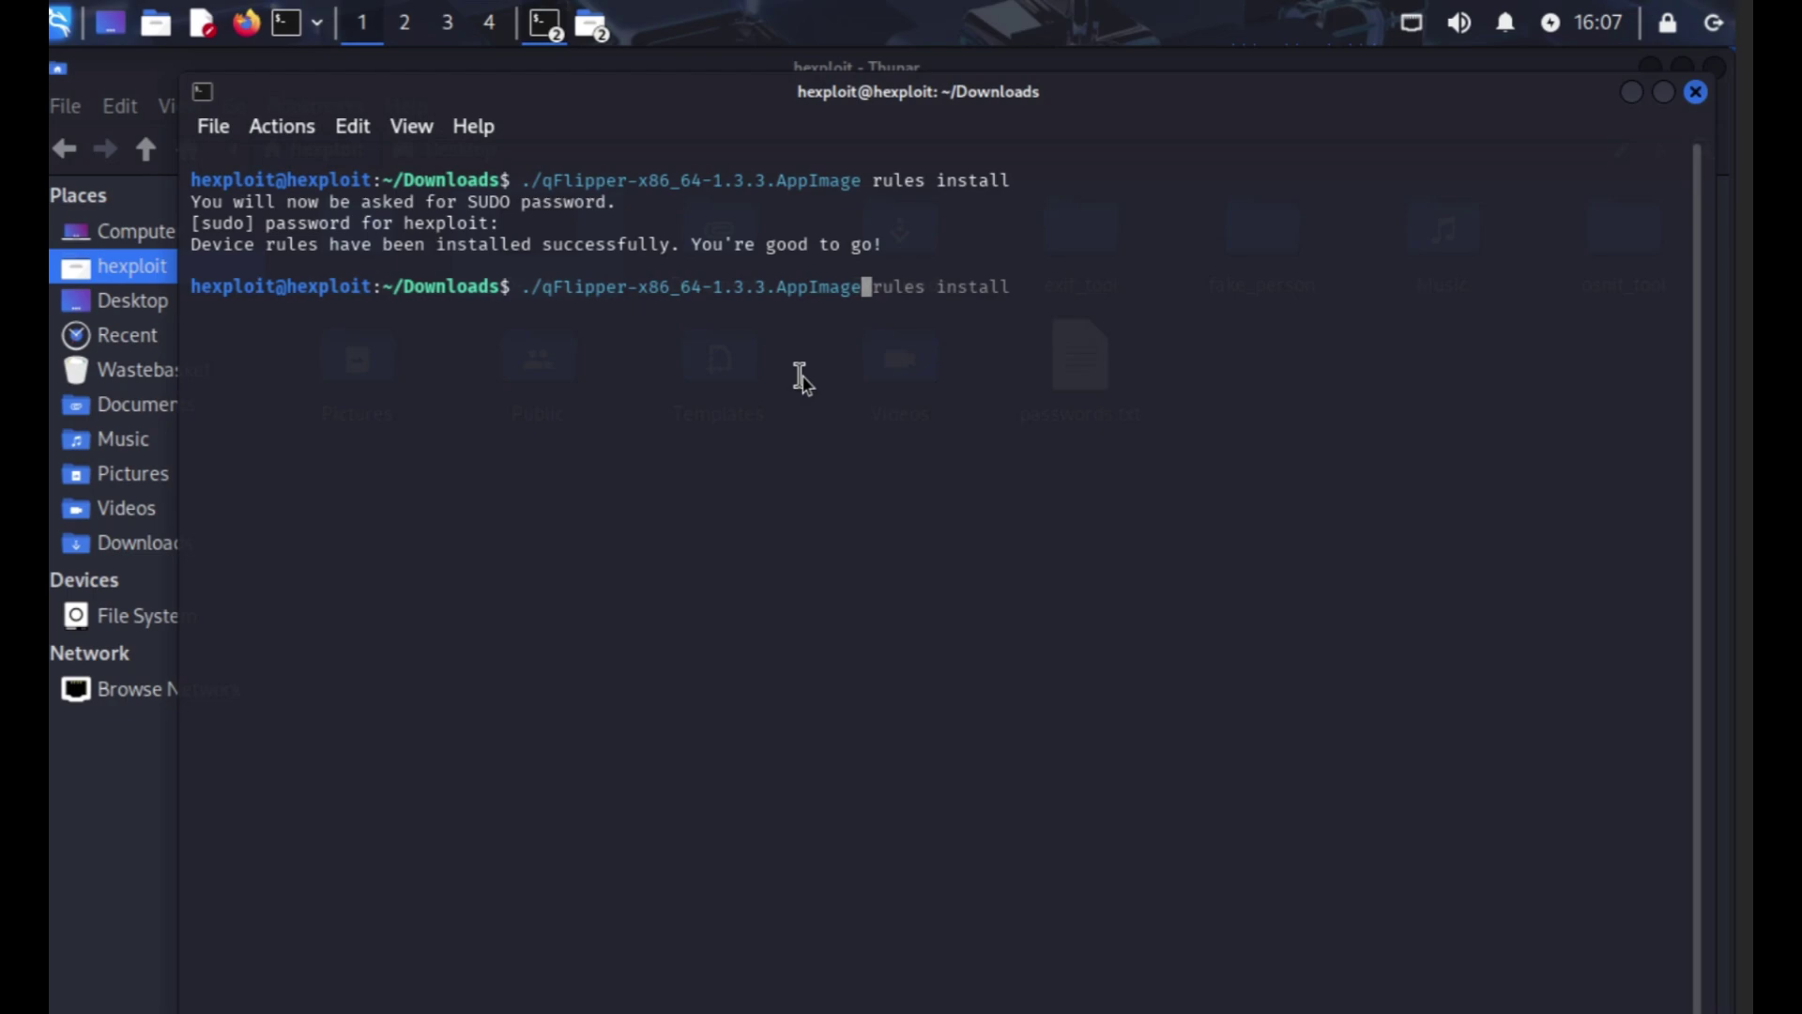
pyautogui.hotkey('ctrl', 'k')
pyautogui.press('Return')
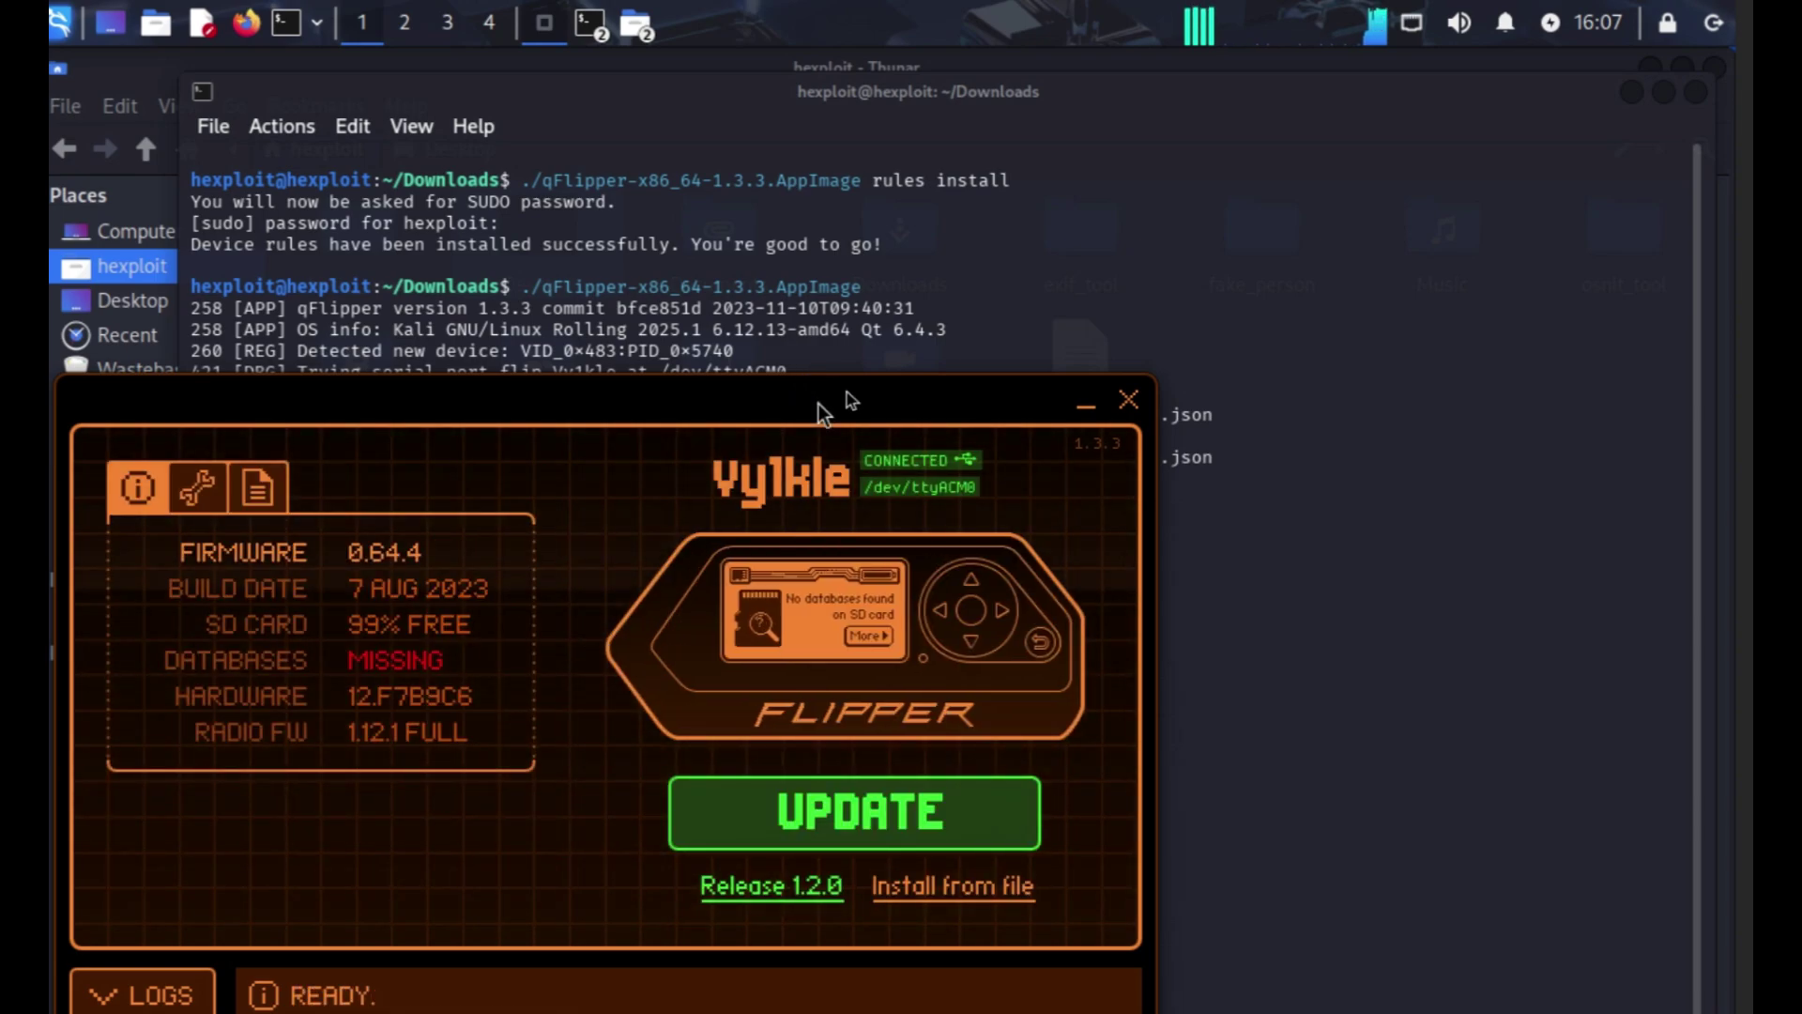
pyautogui.moveTo(826, 402); pyautogui.dragTo(1093, 171)
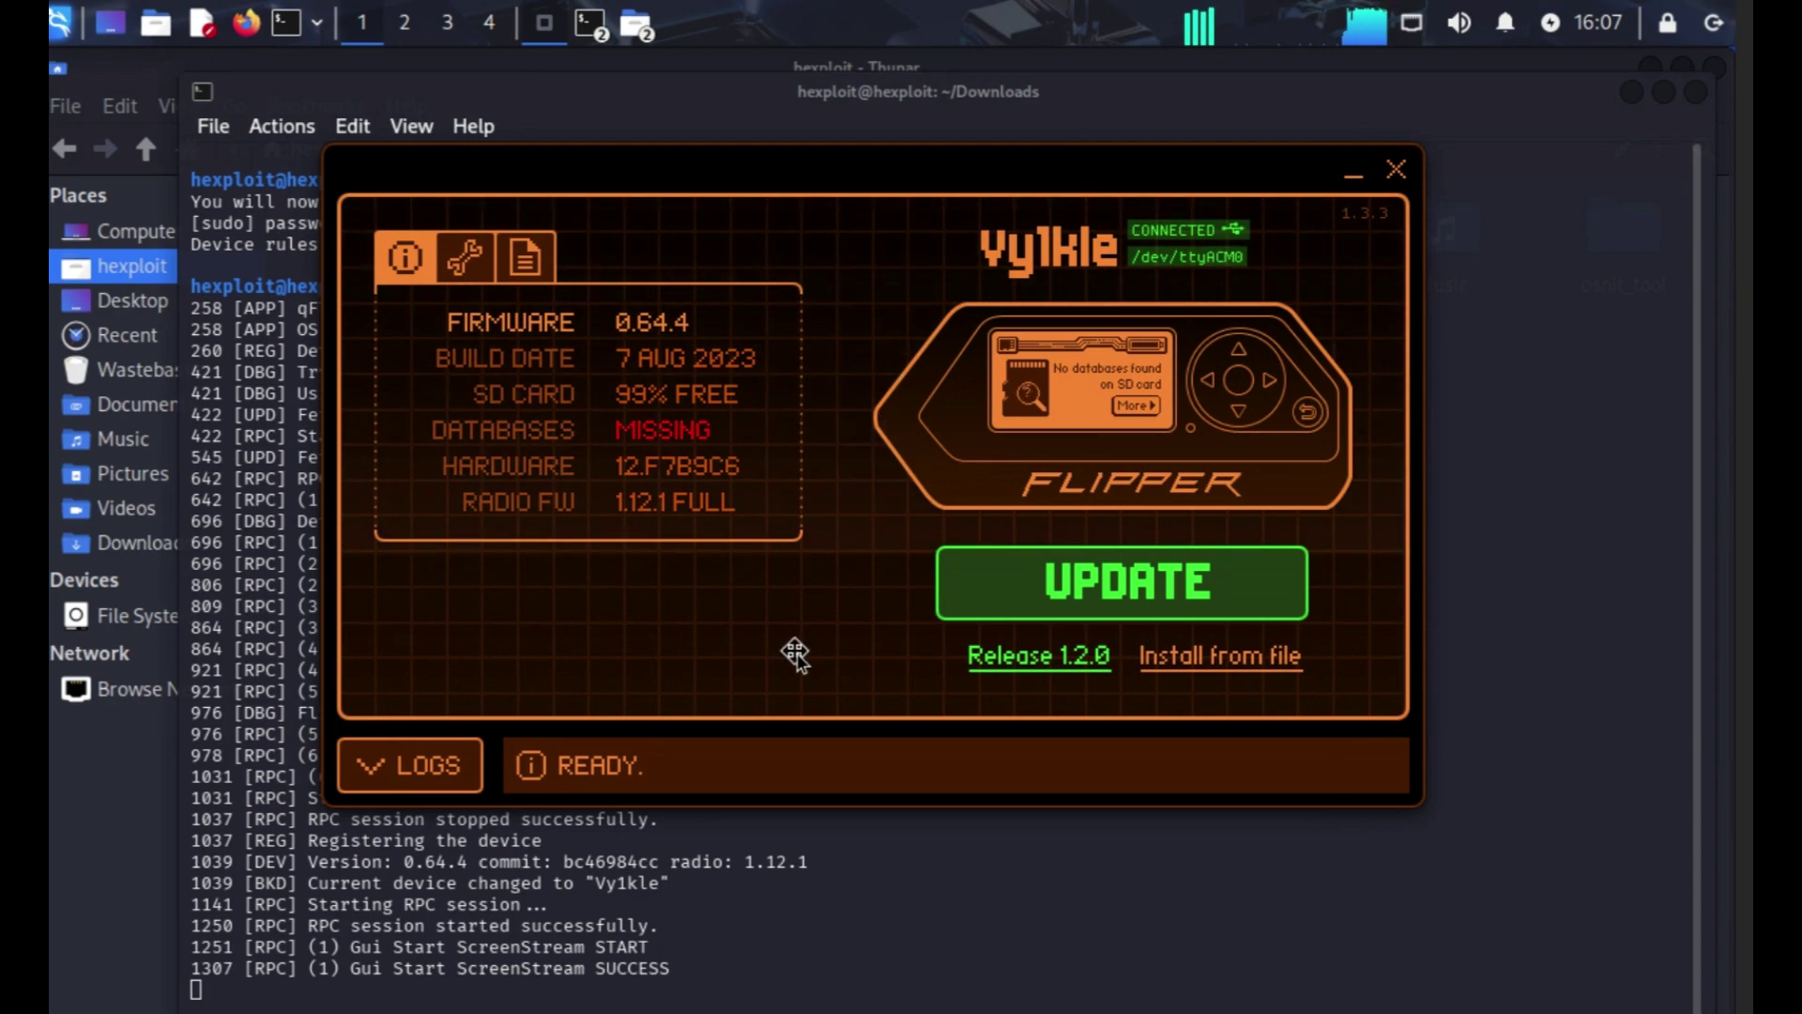
# - Toggle the log panel, then list the Release, Release-Candidate and Development update channels in advanced controls
pyautogui.click(409, 768)
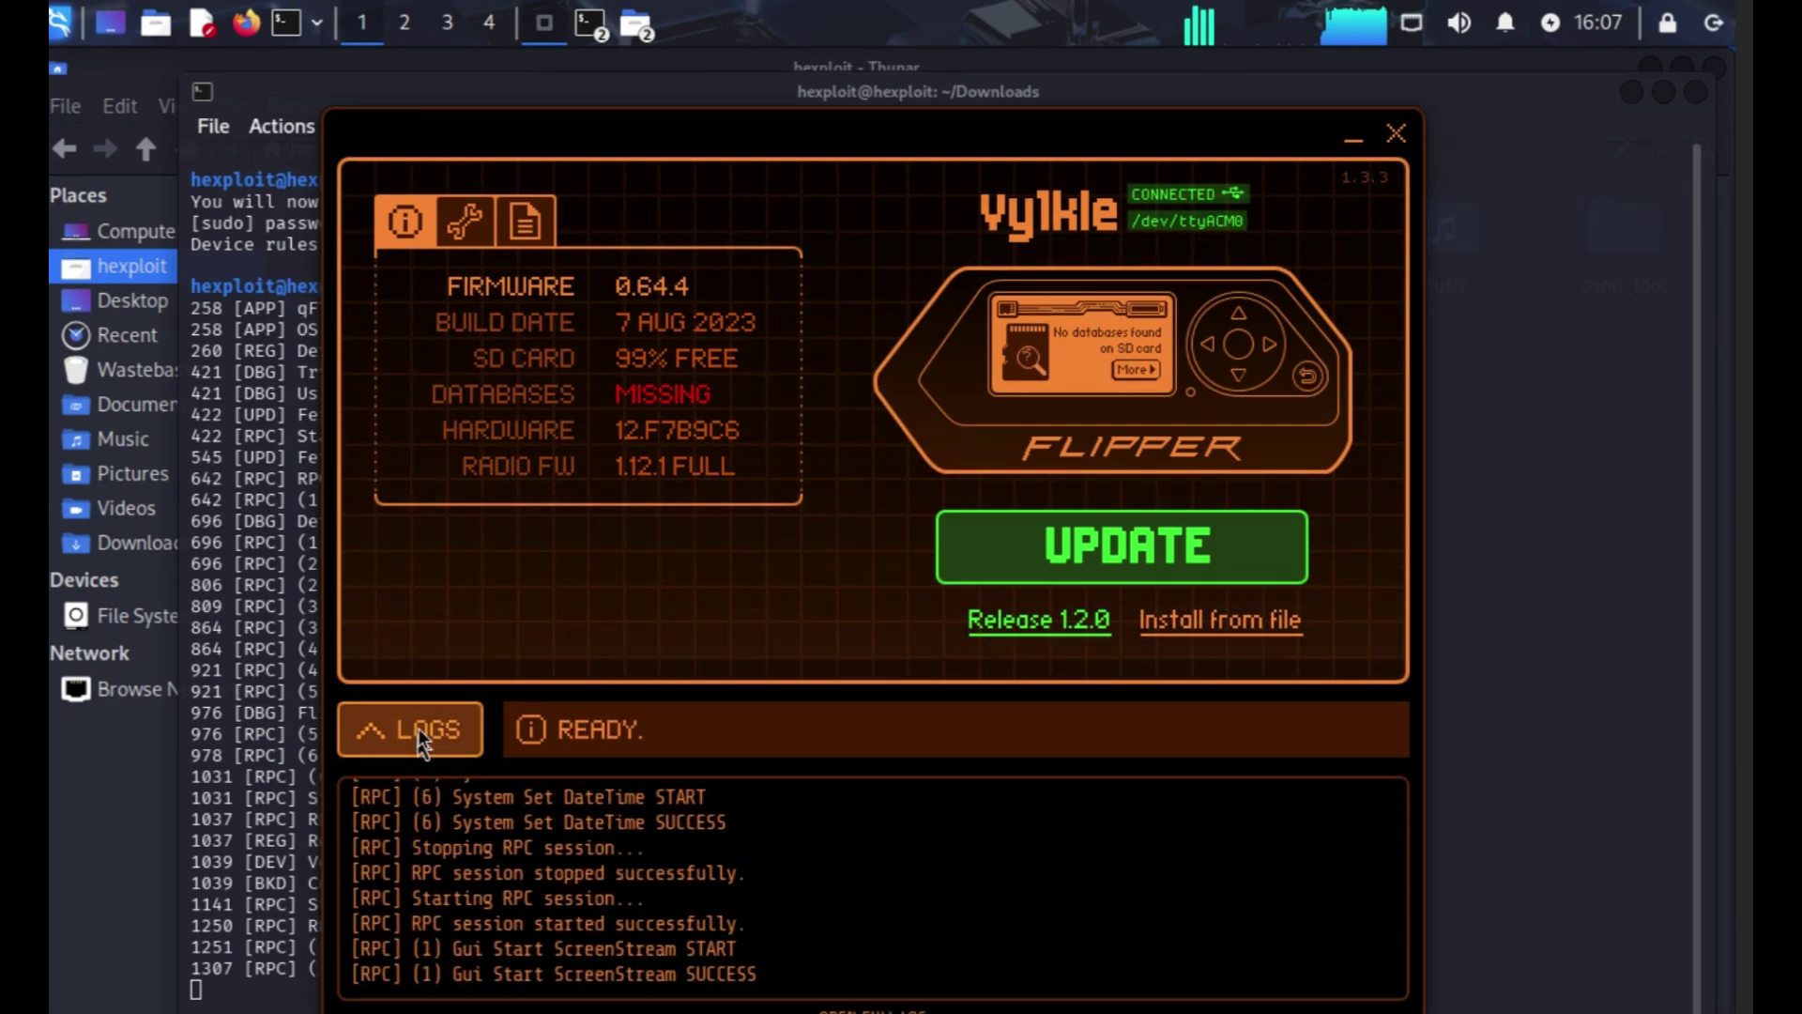
pyautogui.click(427, 731)
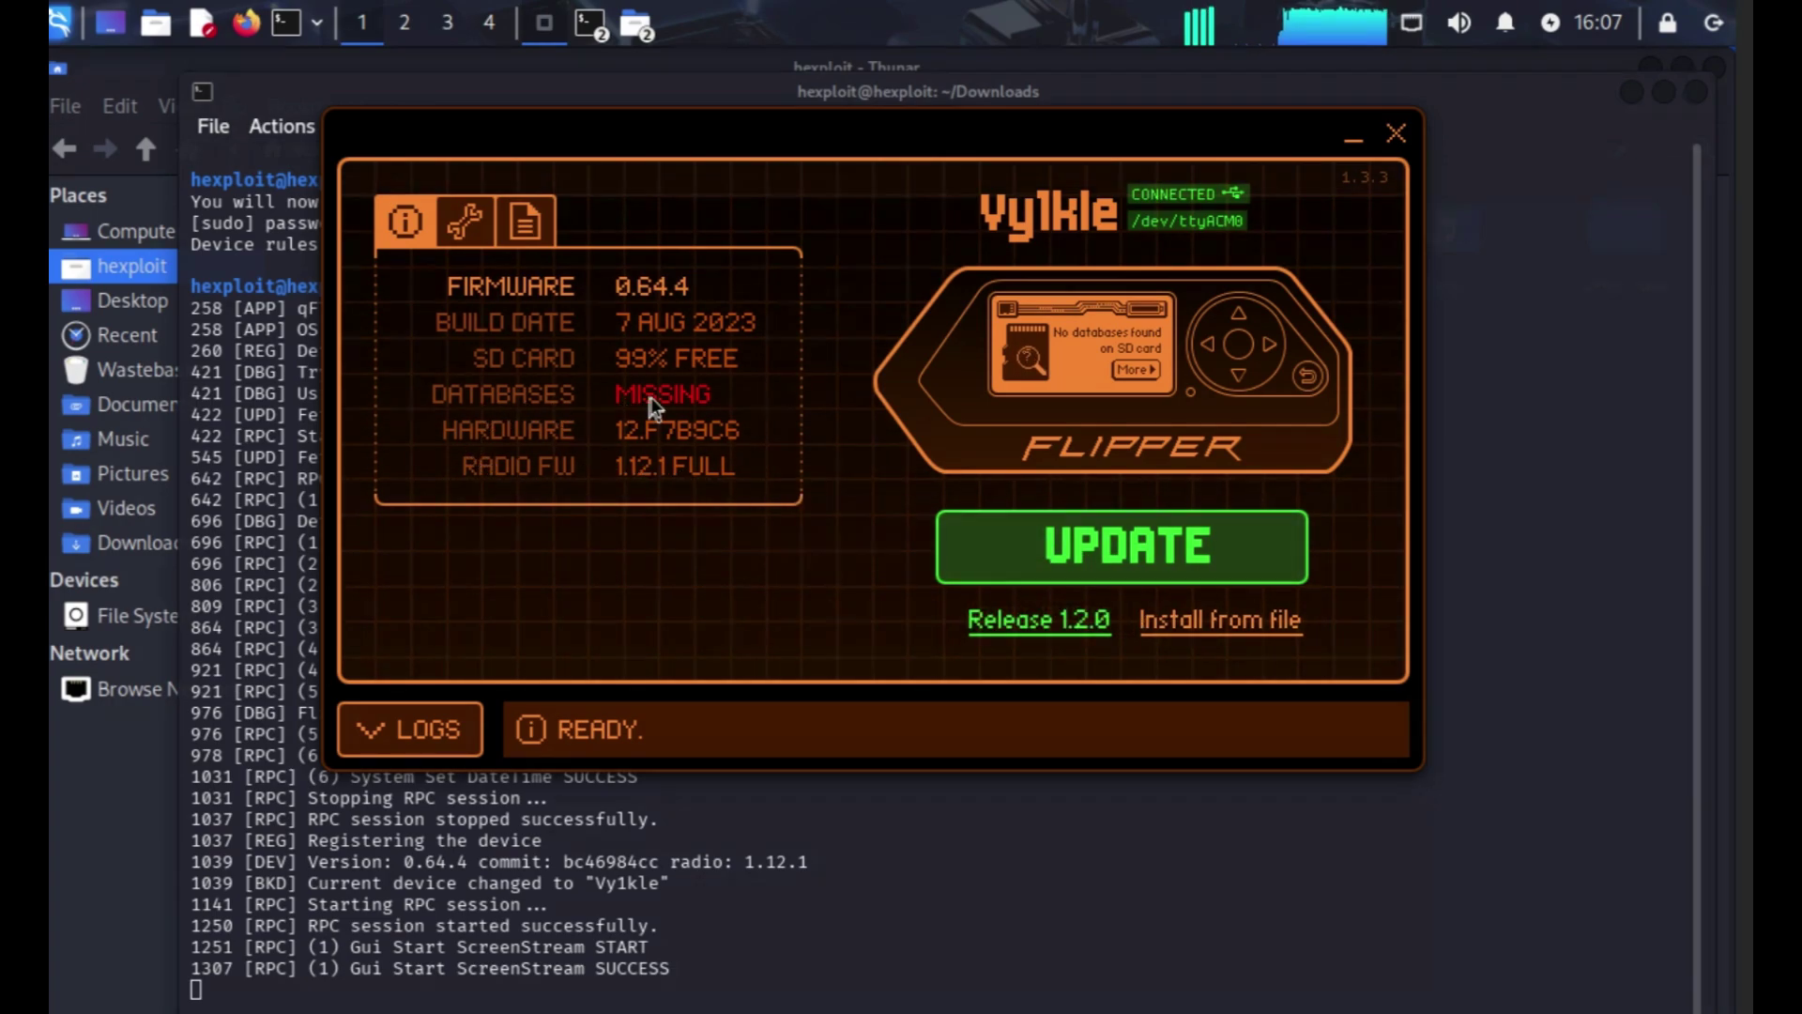
pyautogui.click(466, 224)
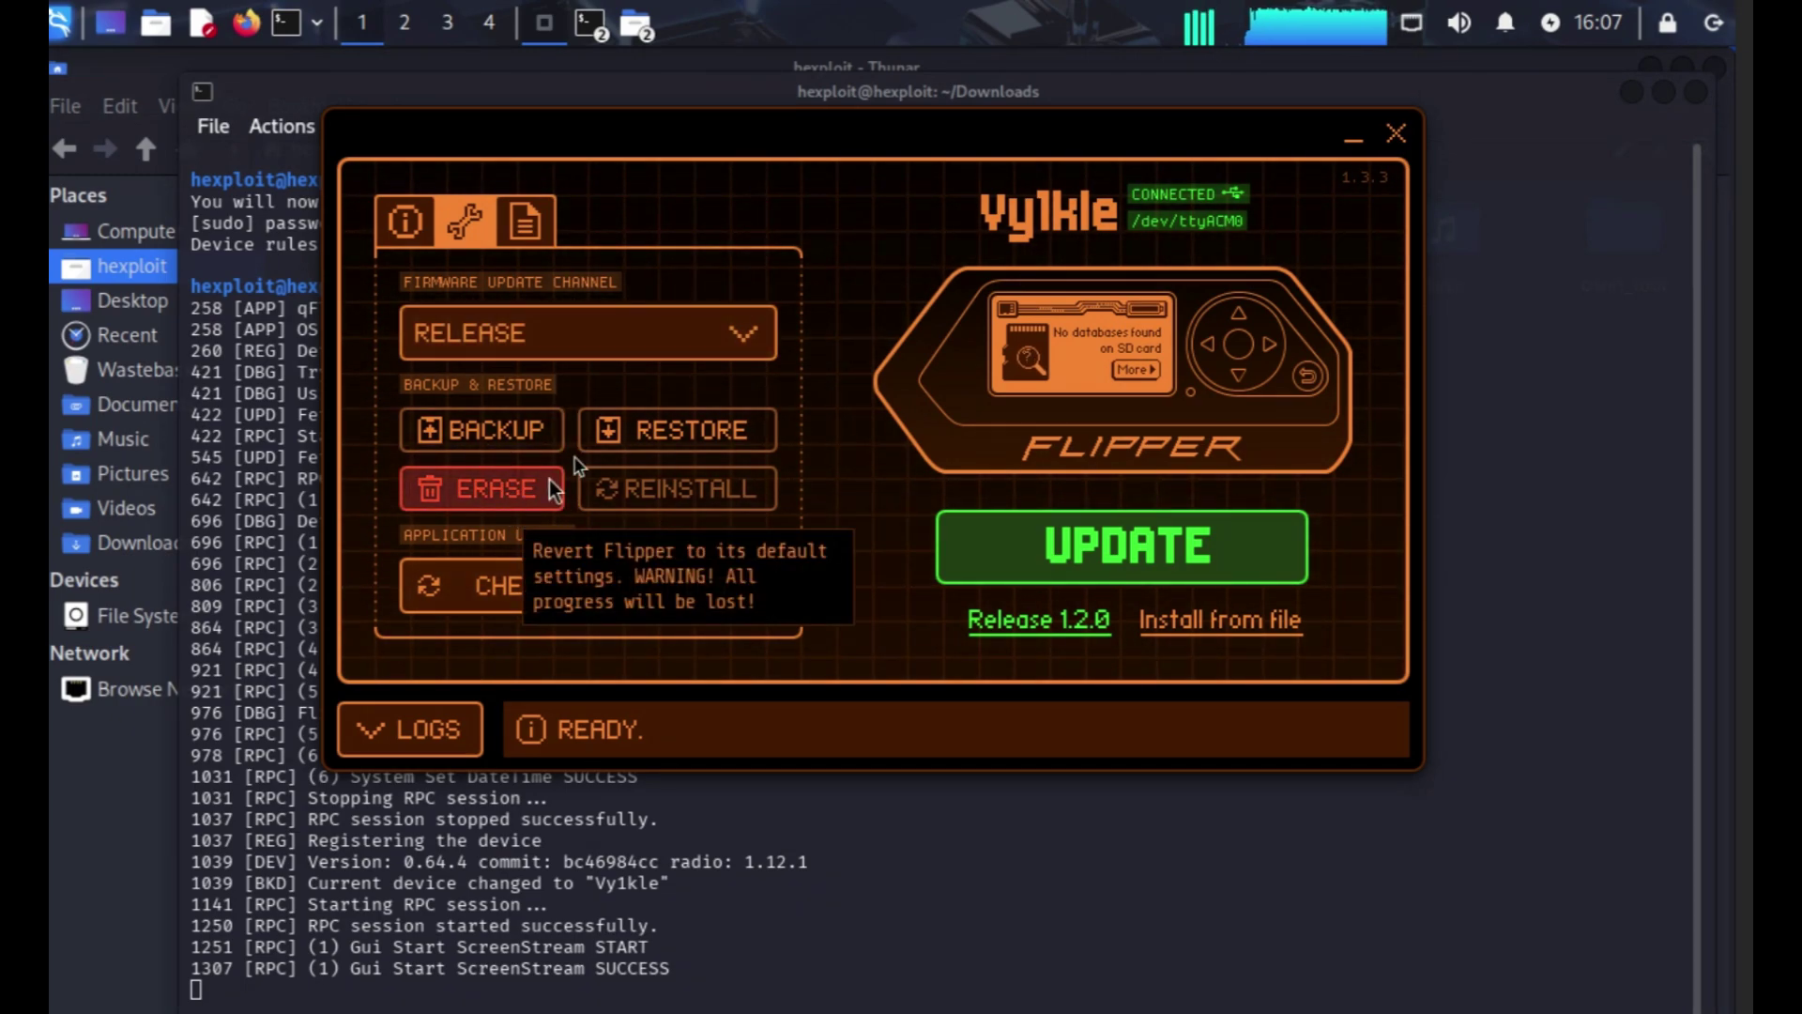
pyautogui.click(542, 342)
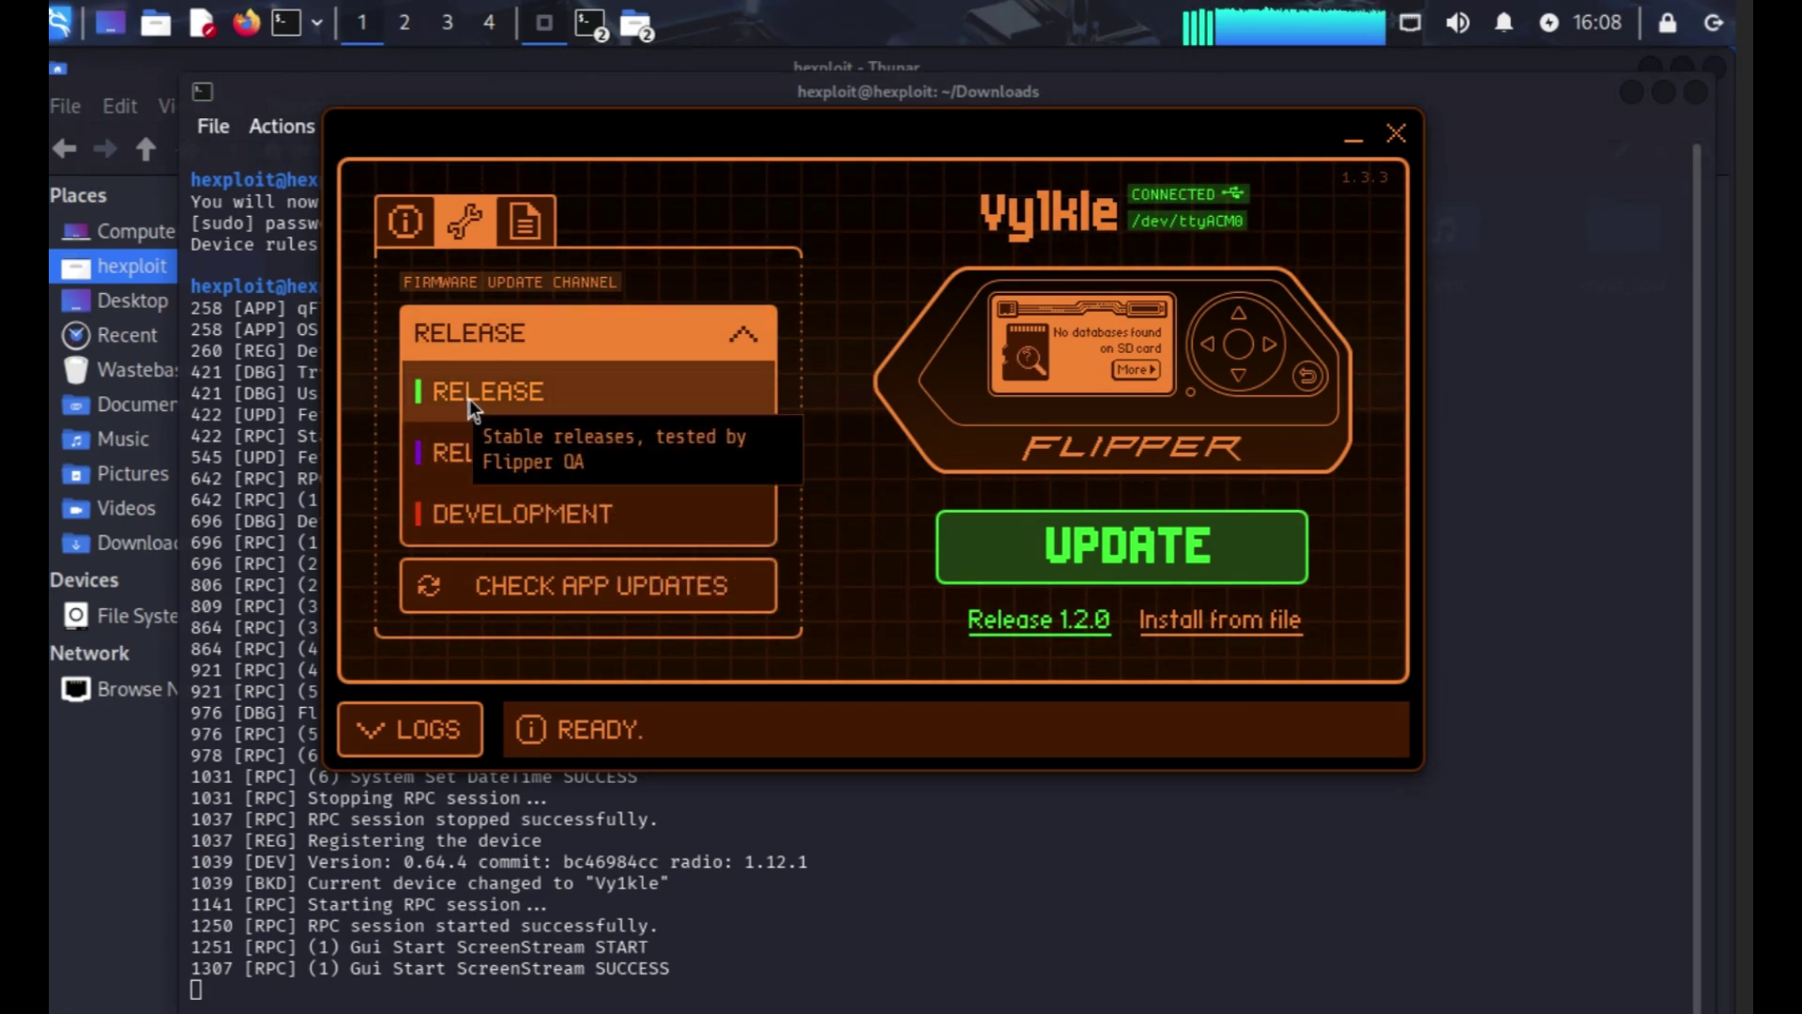
# - Keep the Release channel, browse and refresh the SD Card storage, then return to advanced controls
pyautogui.click(570, 341)
pyautogui.click(522, 238)
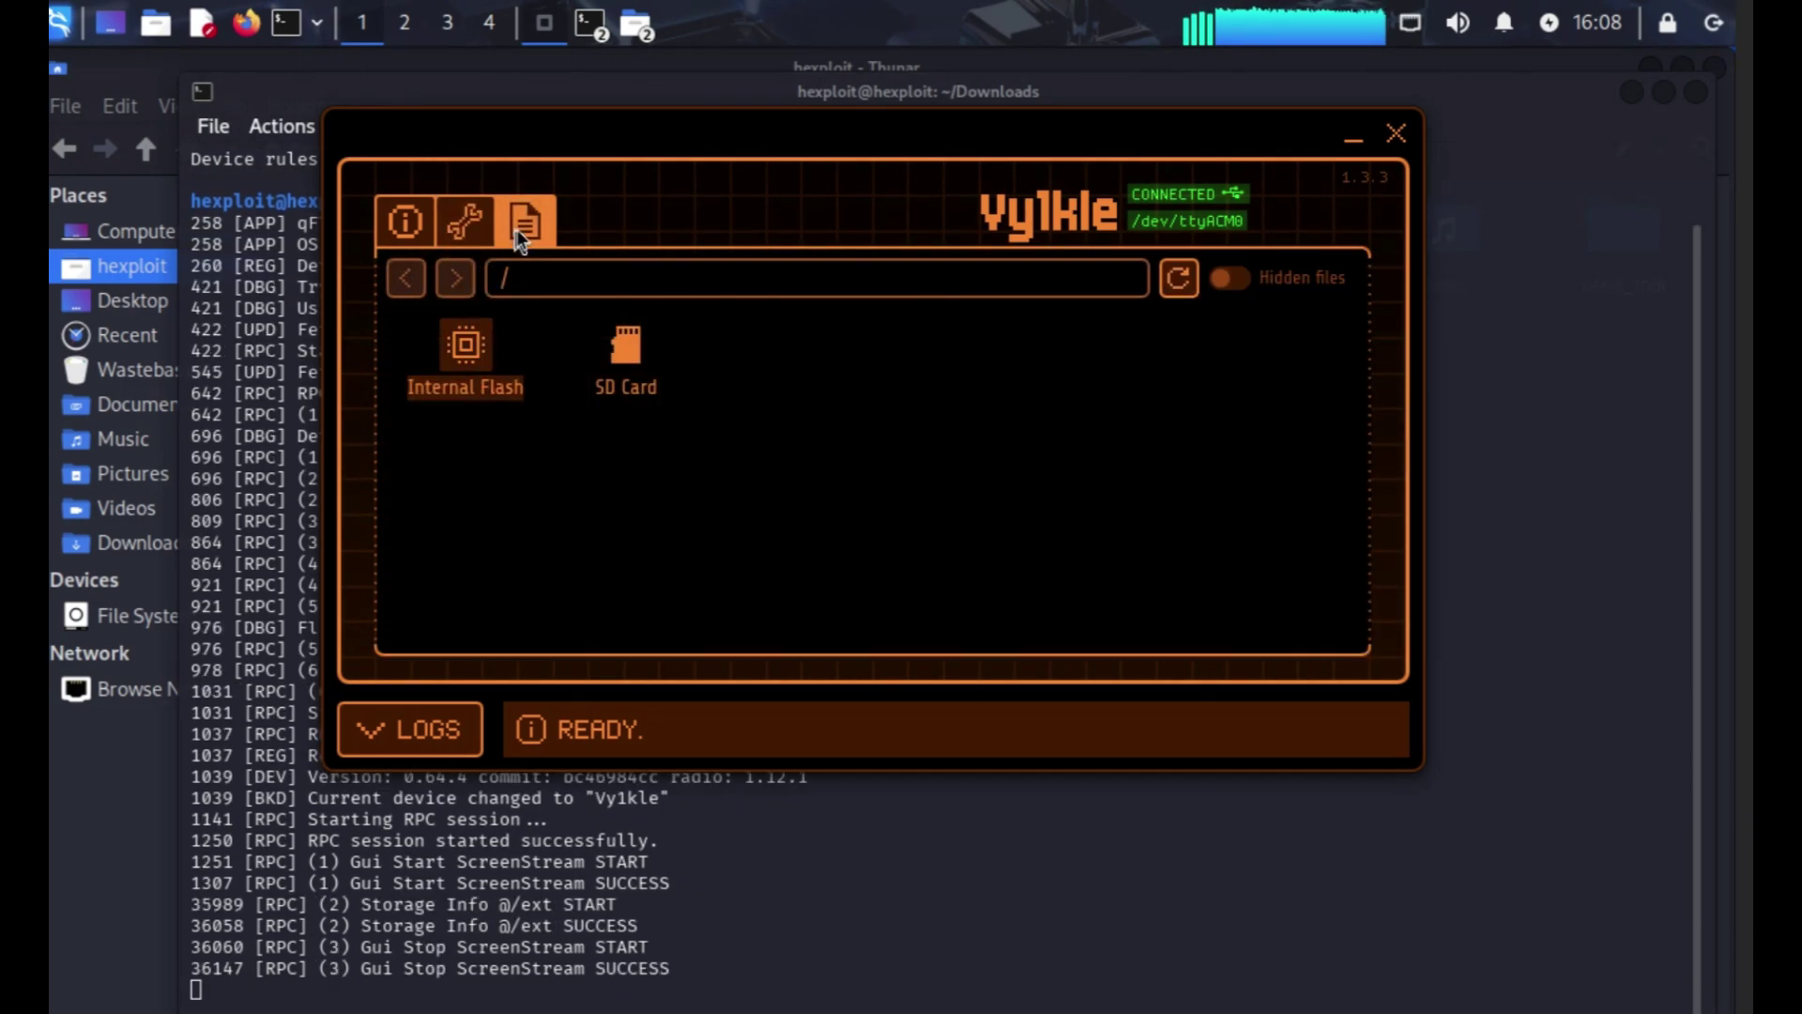
pyautogui.click(611, 392)
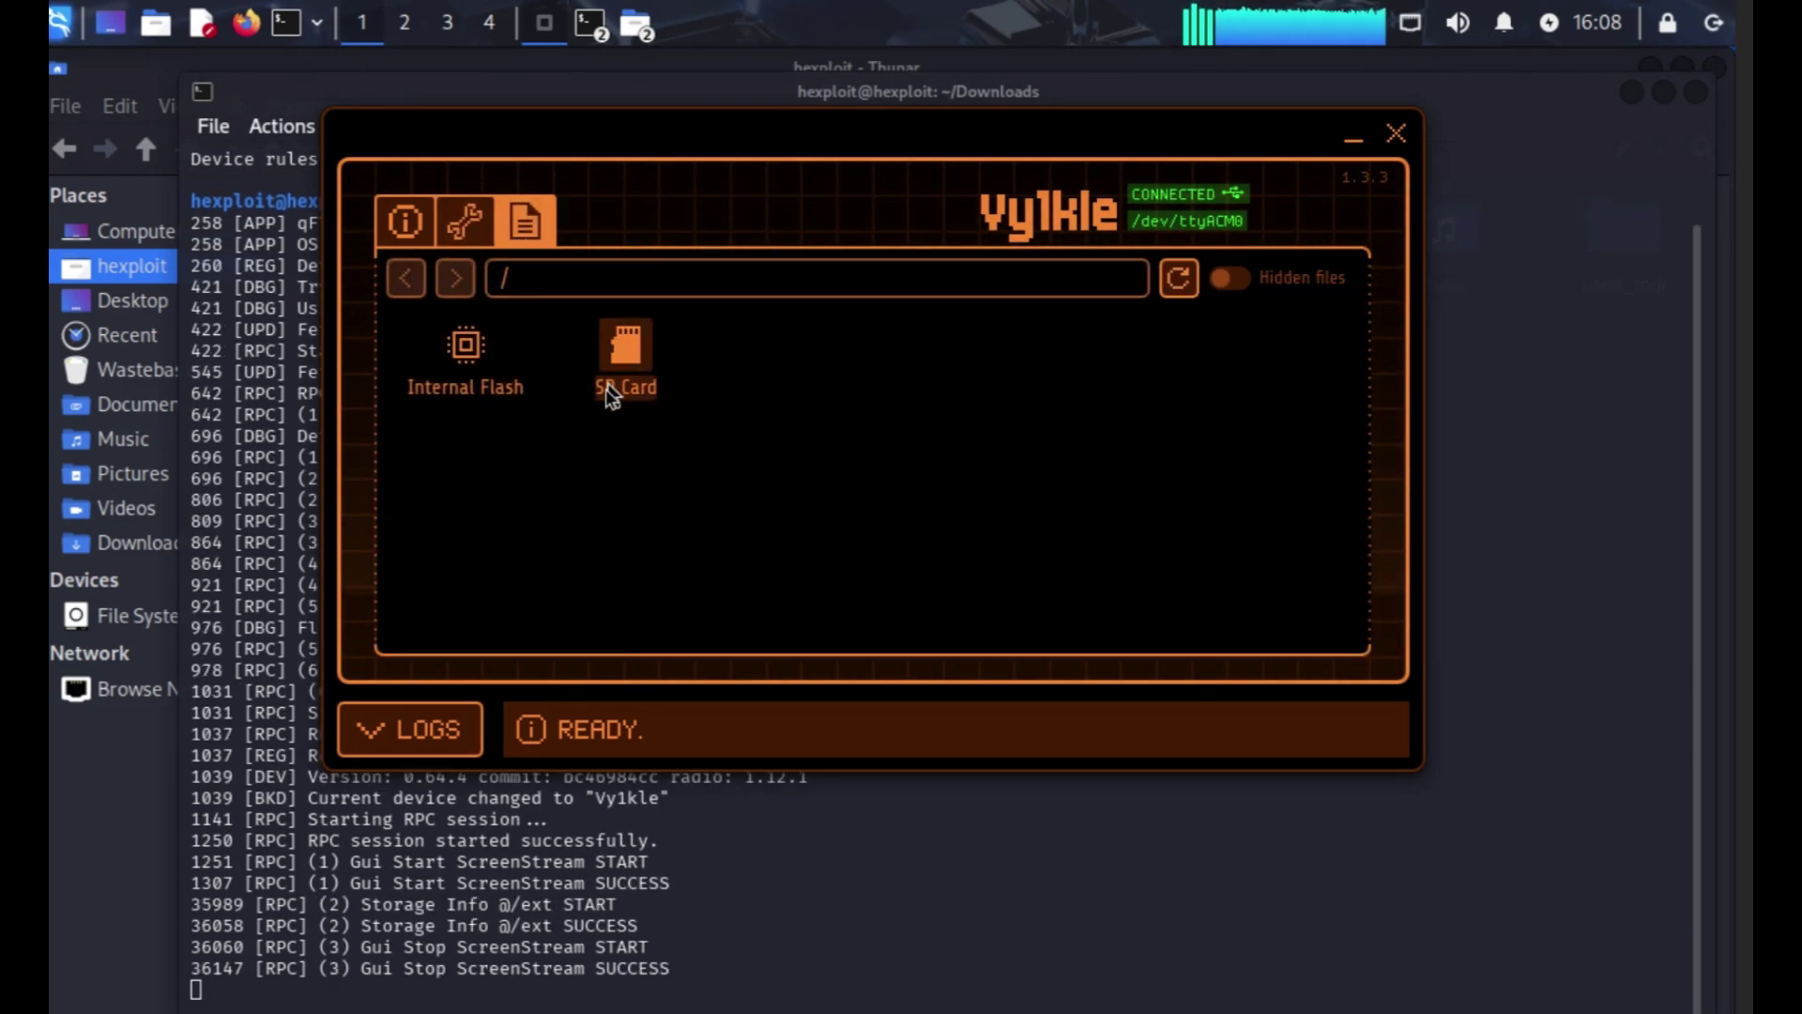
pyautogui.click(1184, 280)
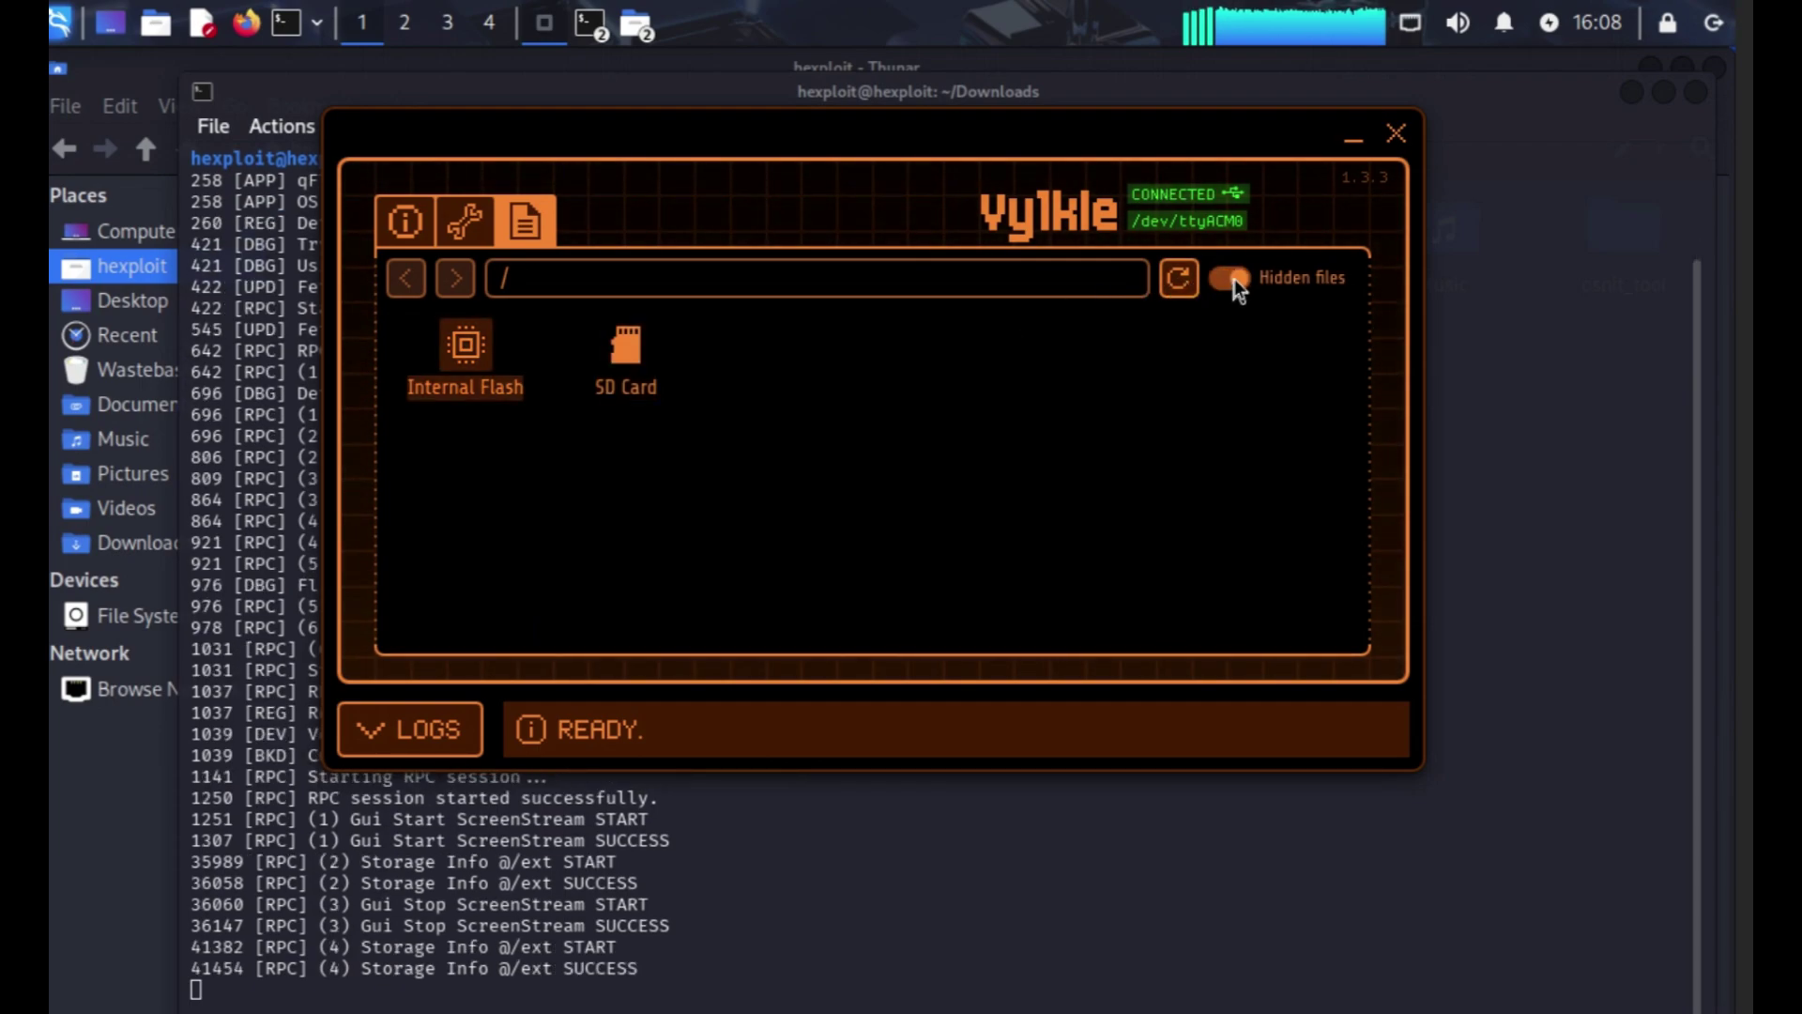
pyautogui.click(1194, 278)
pyautogui.click(631, 372)
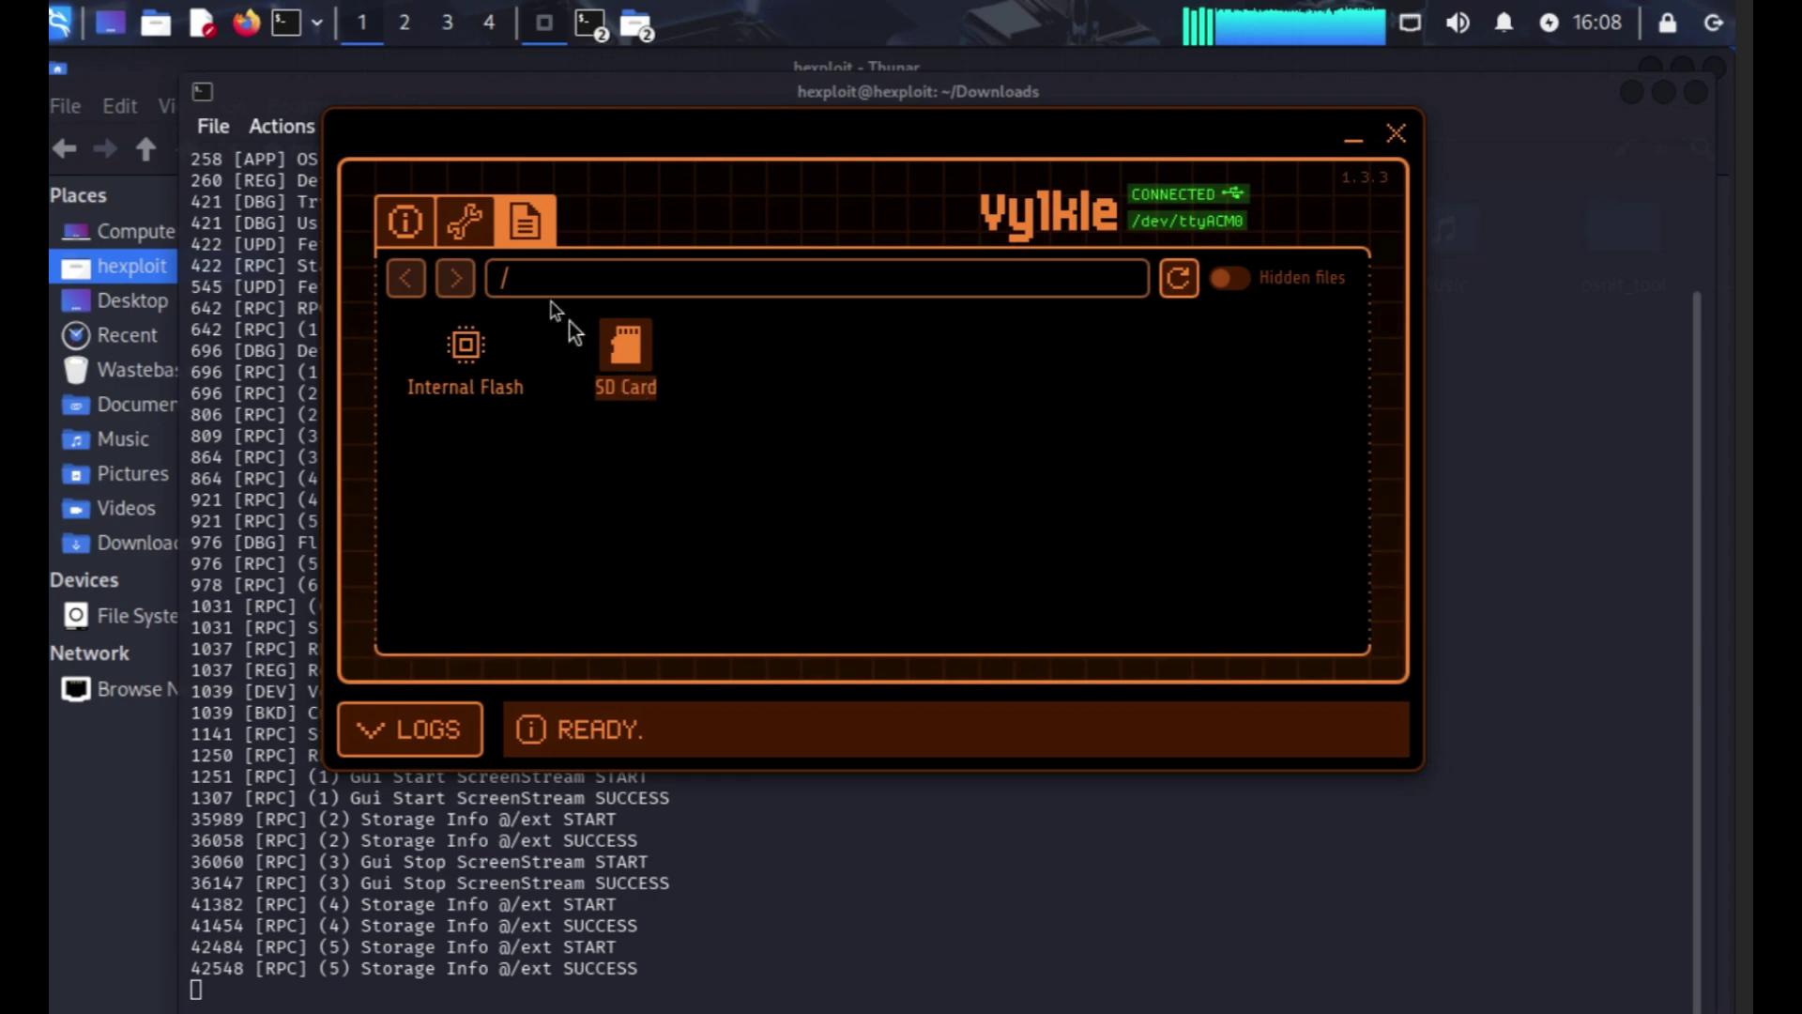
pyautogui.click(470, 232)
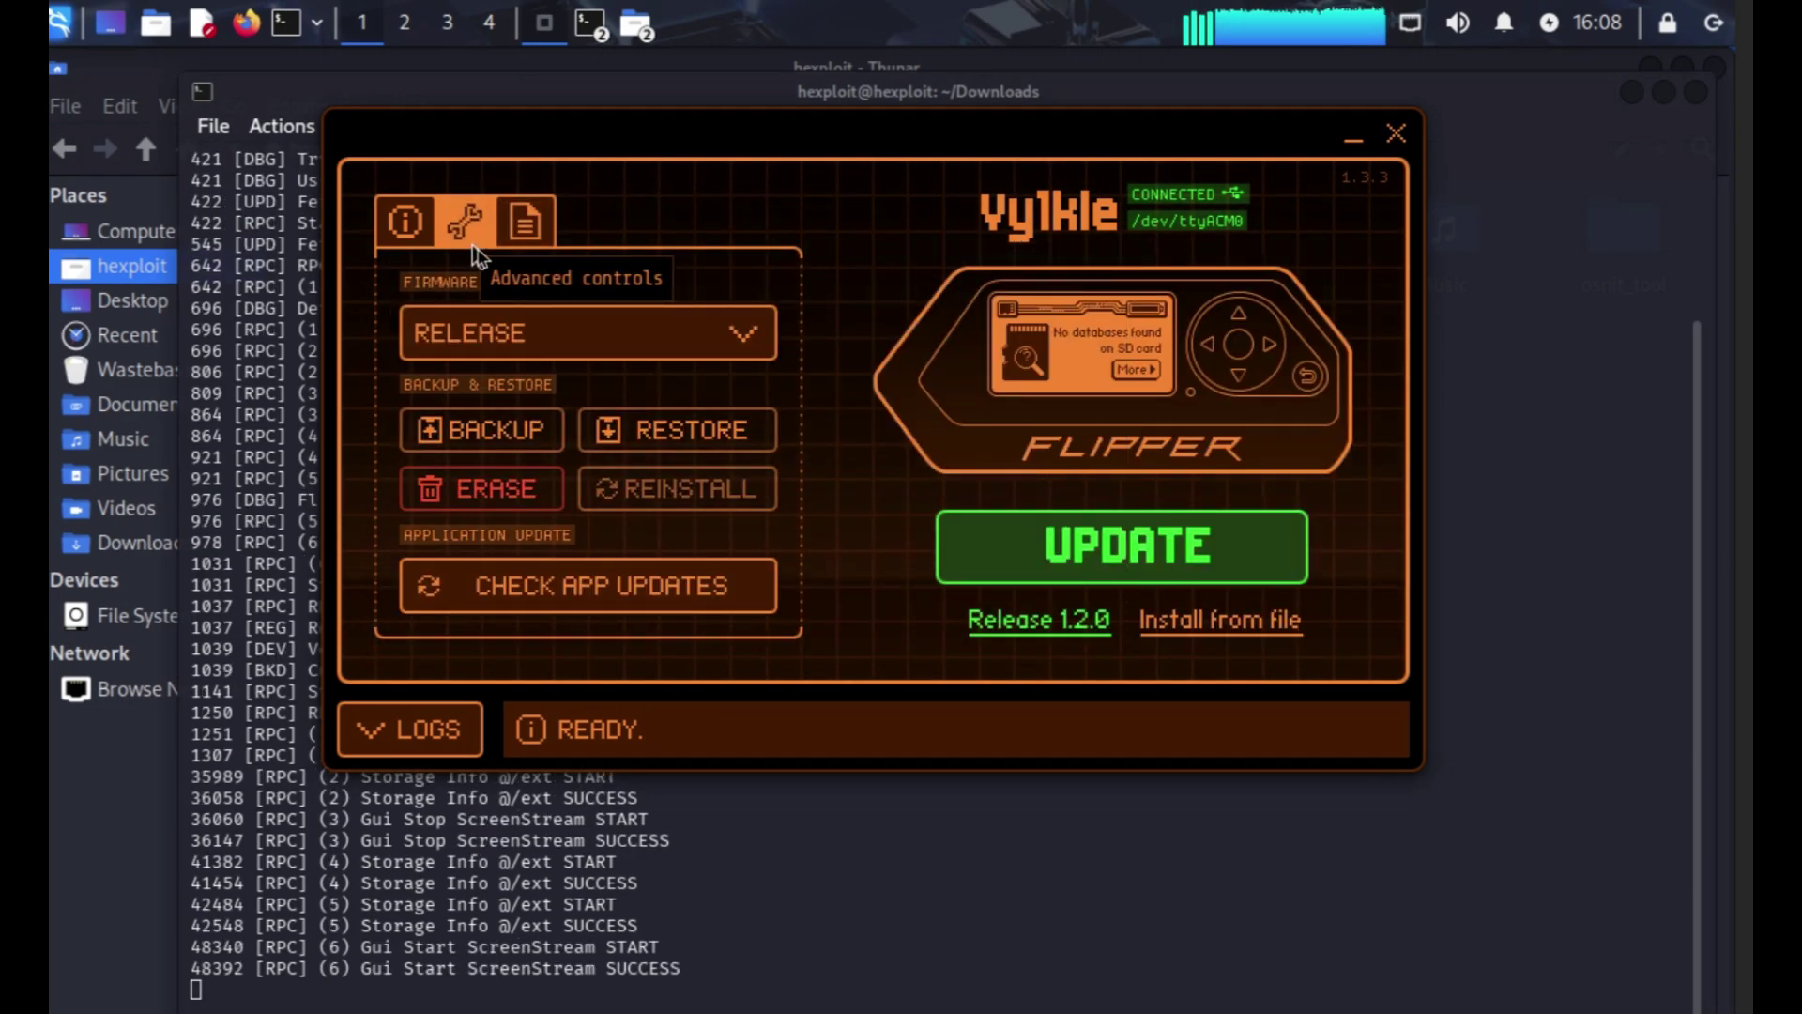
# - Install firmware Release 1.2.0 on the Flipper, confirm the update, and wait for Success
pyautogui.click(1116, 572)
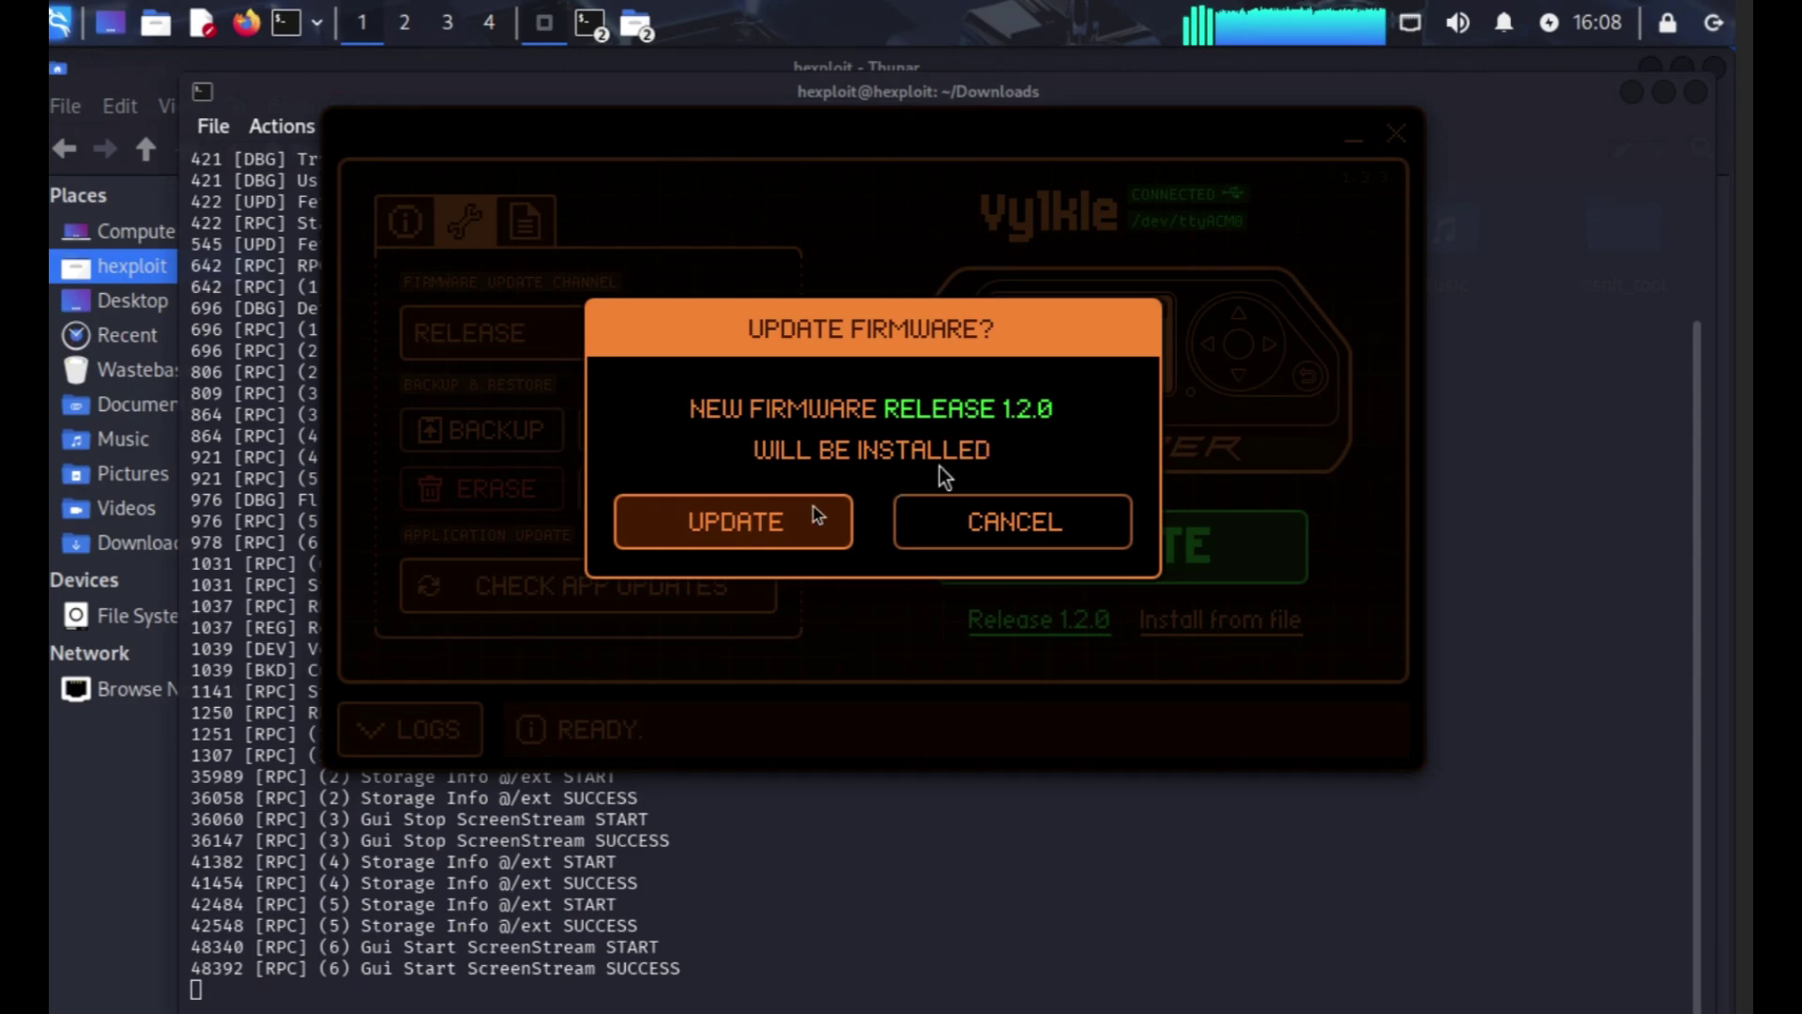
pyautogui.click(769, 531)
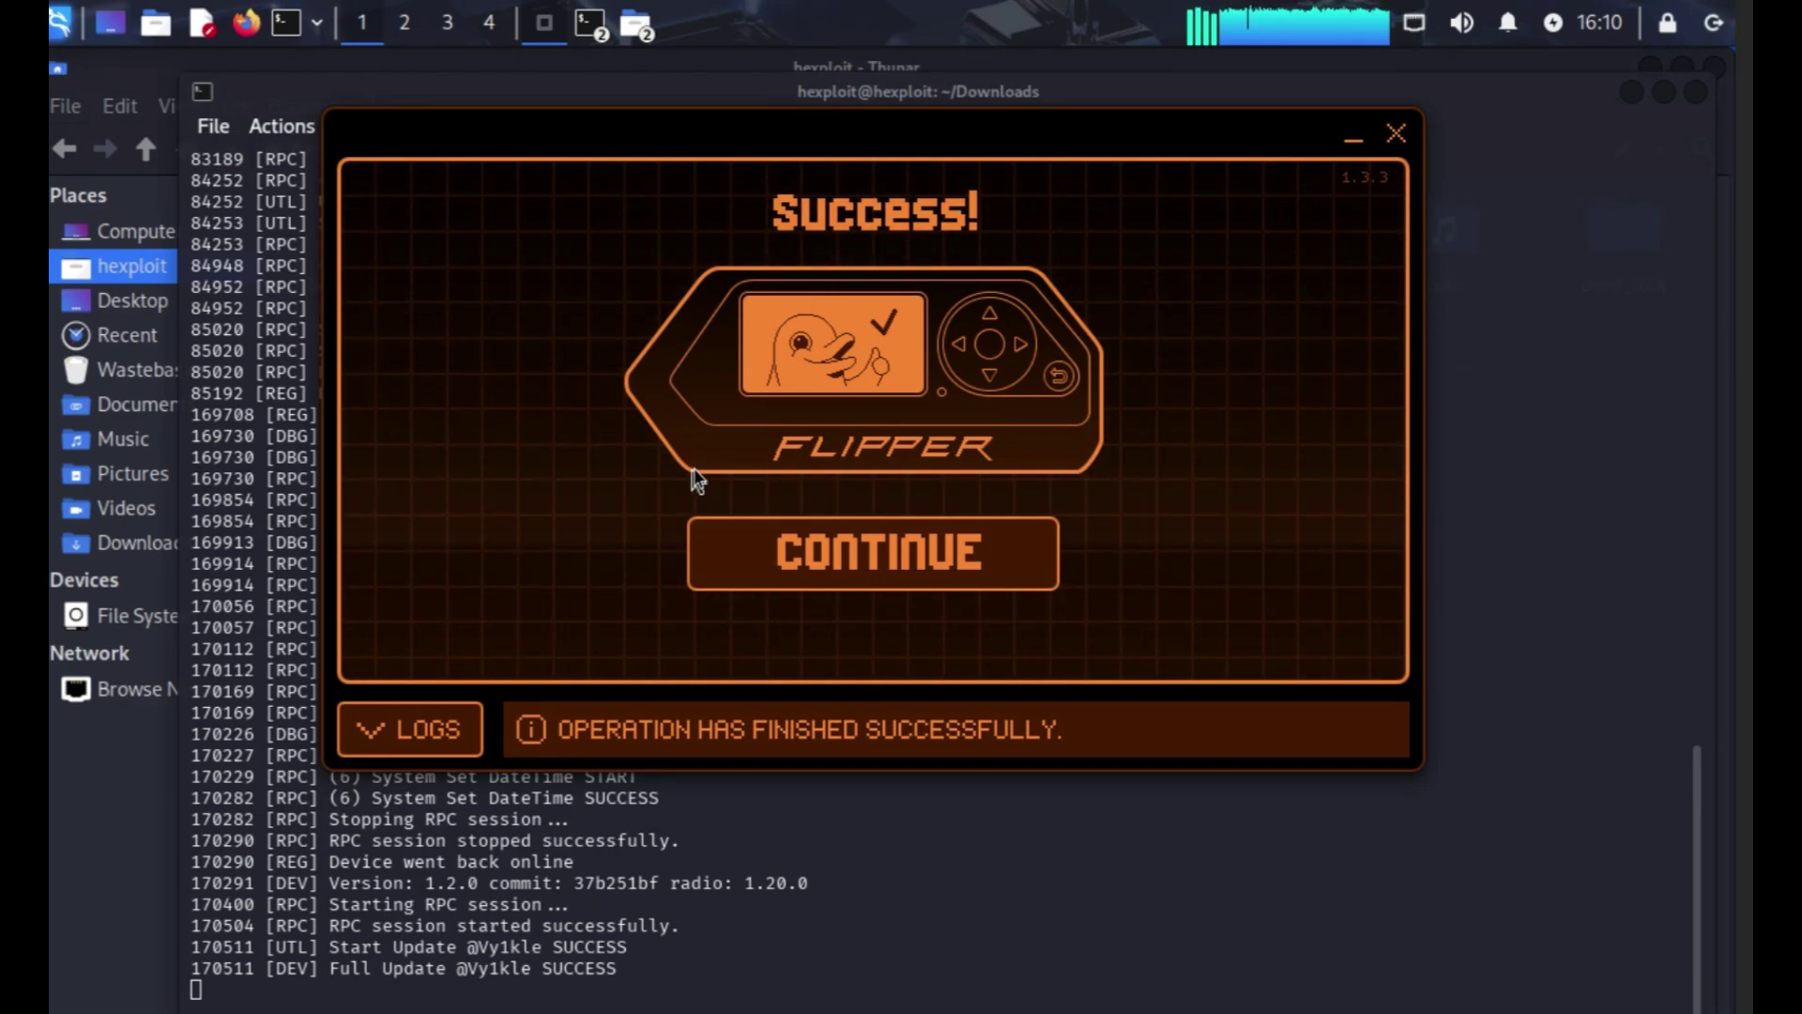
# - Dismiss the success screen, review the version 1.2.0 changelog, then close it
pyautogui.click(778, 559)
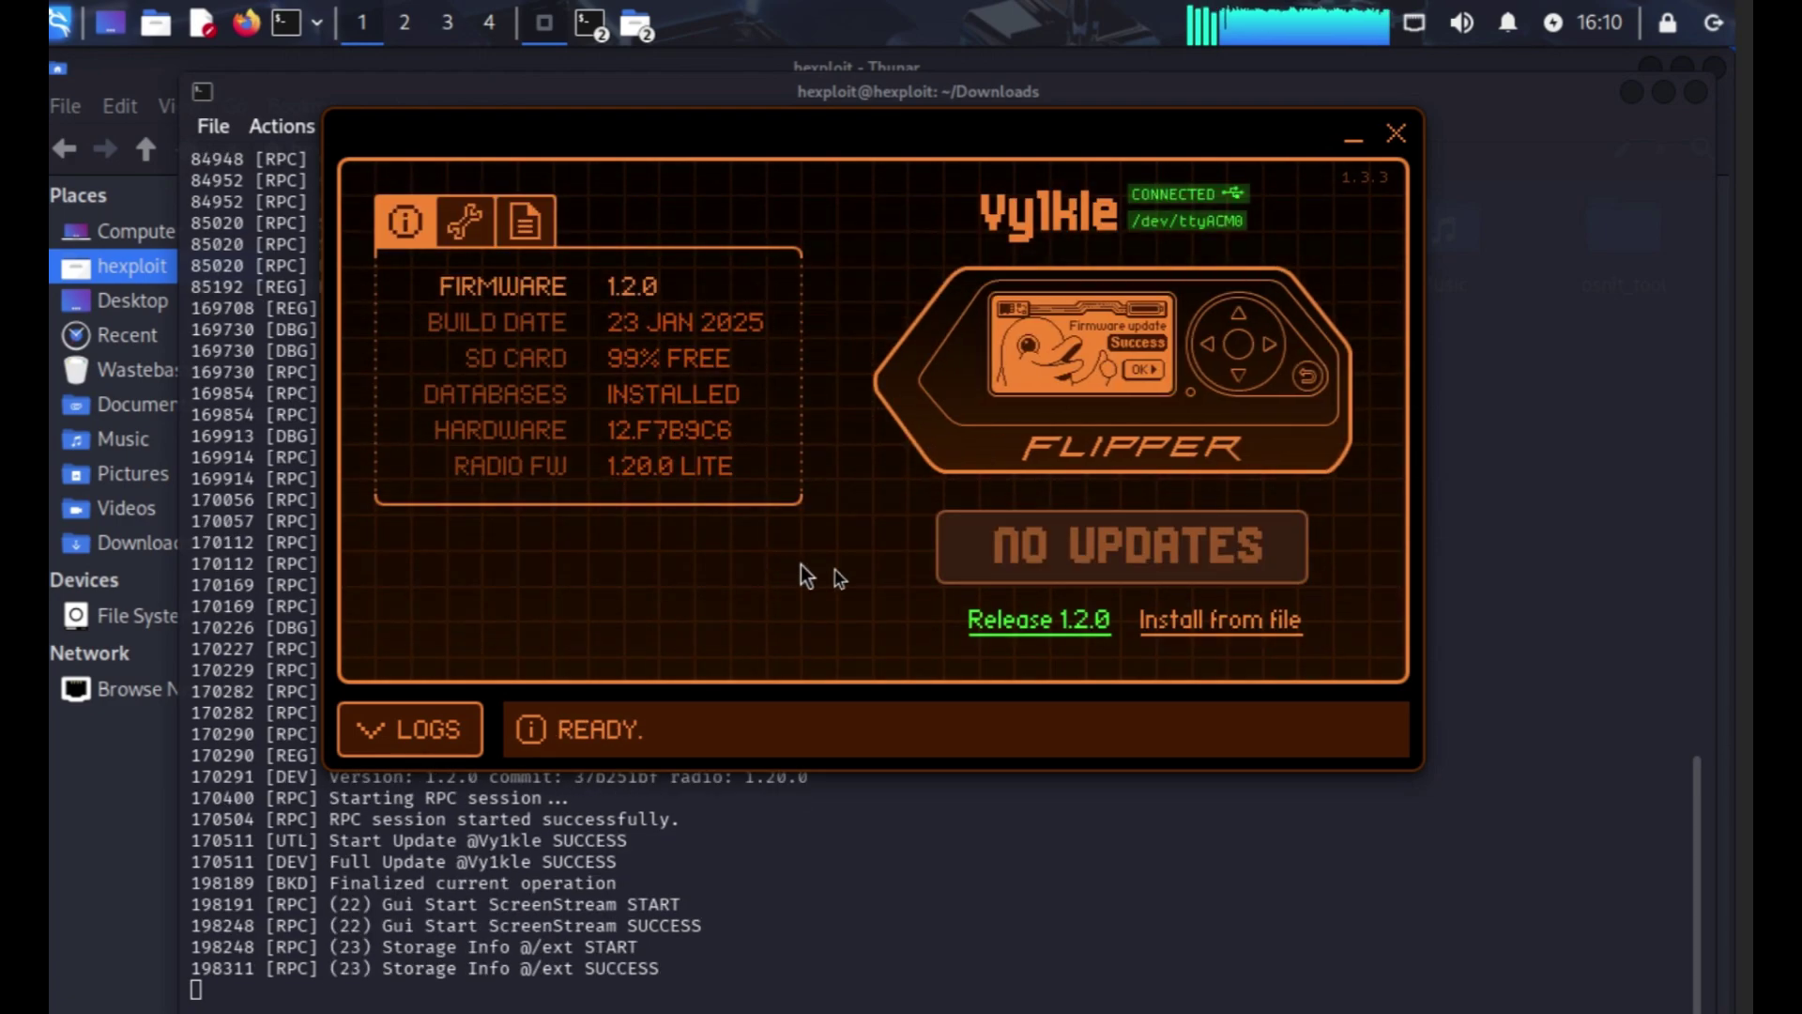
pyautogui.click(1007, 627)
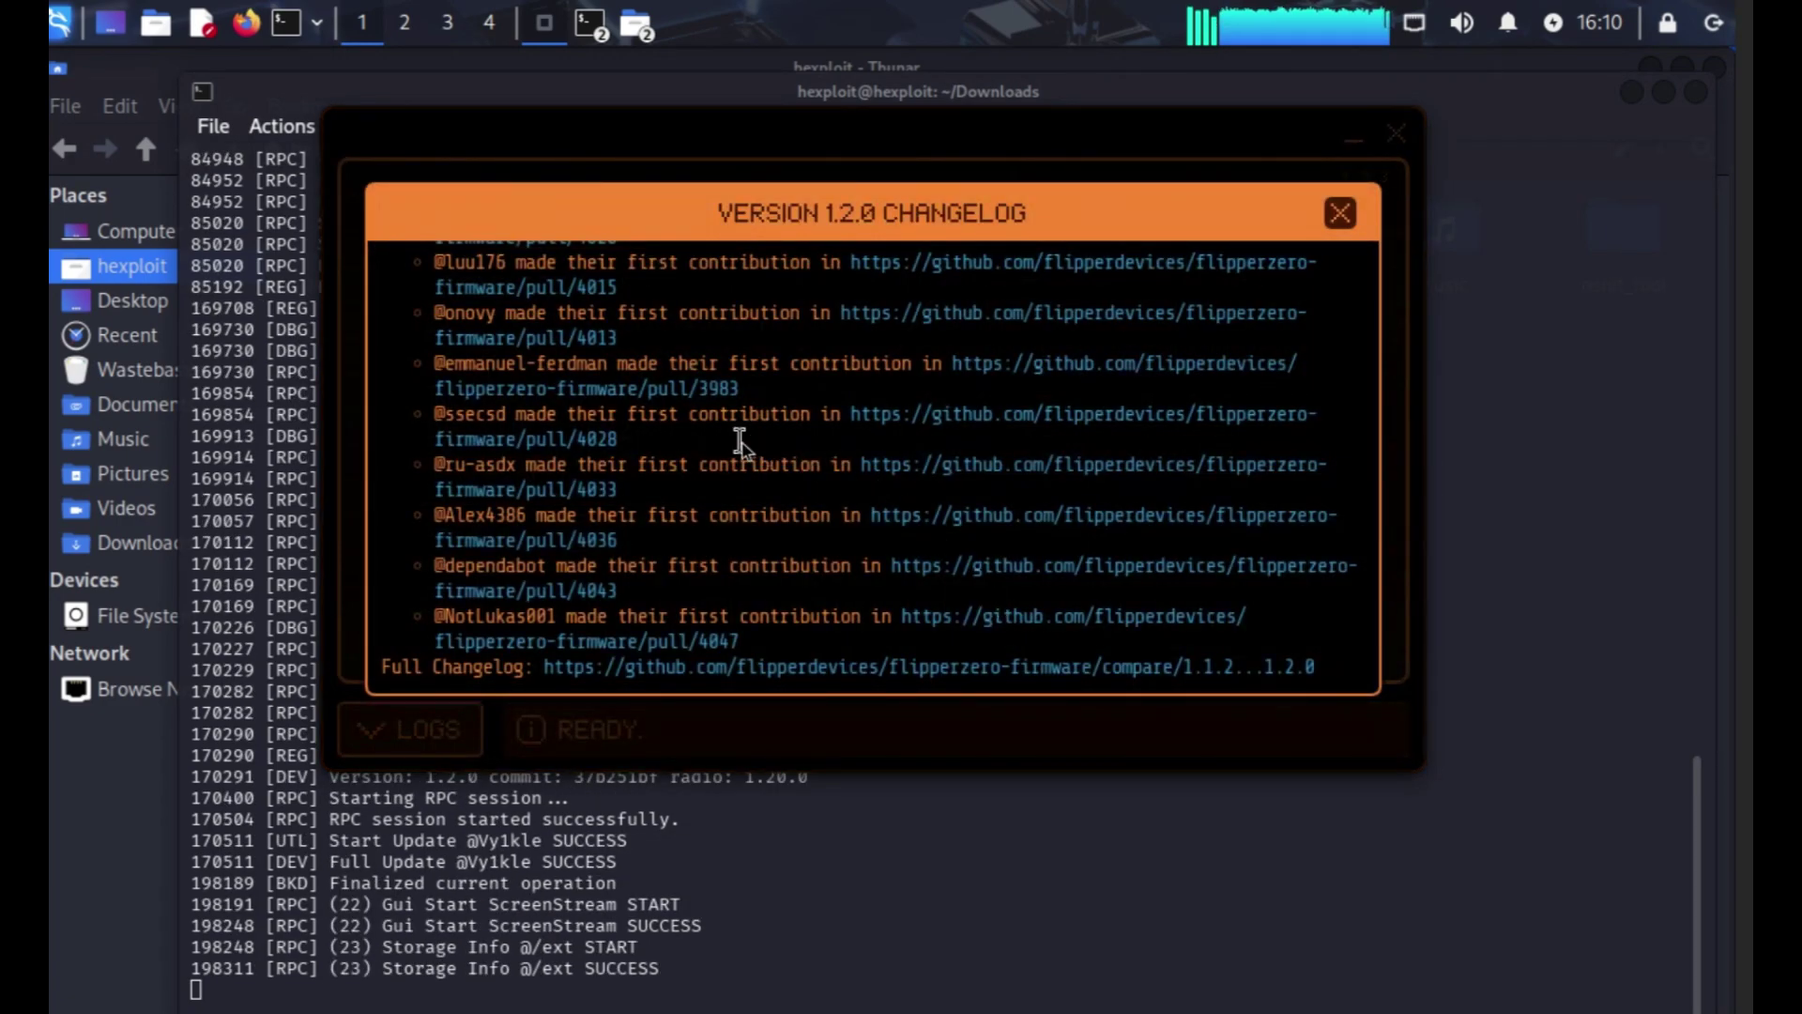
pyautogui.scroll(15, 742, 459)
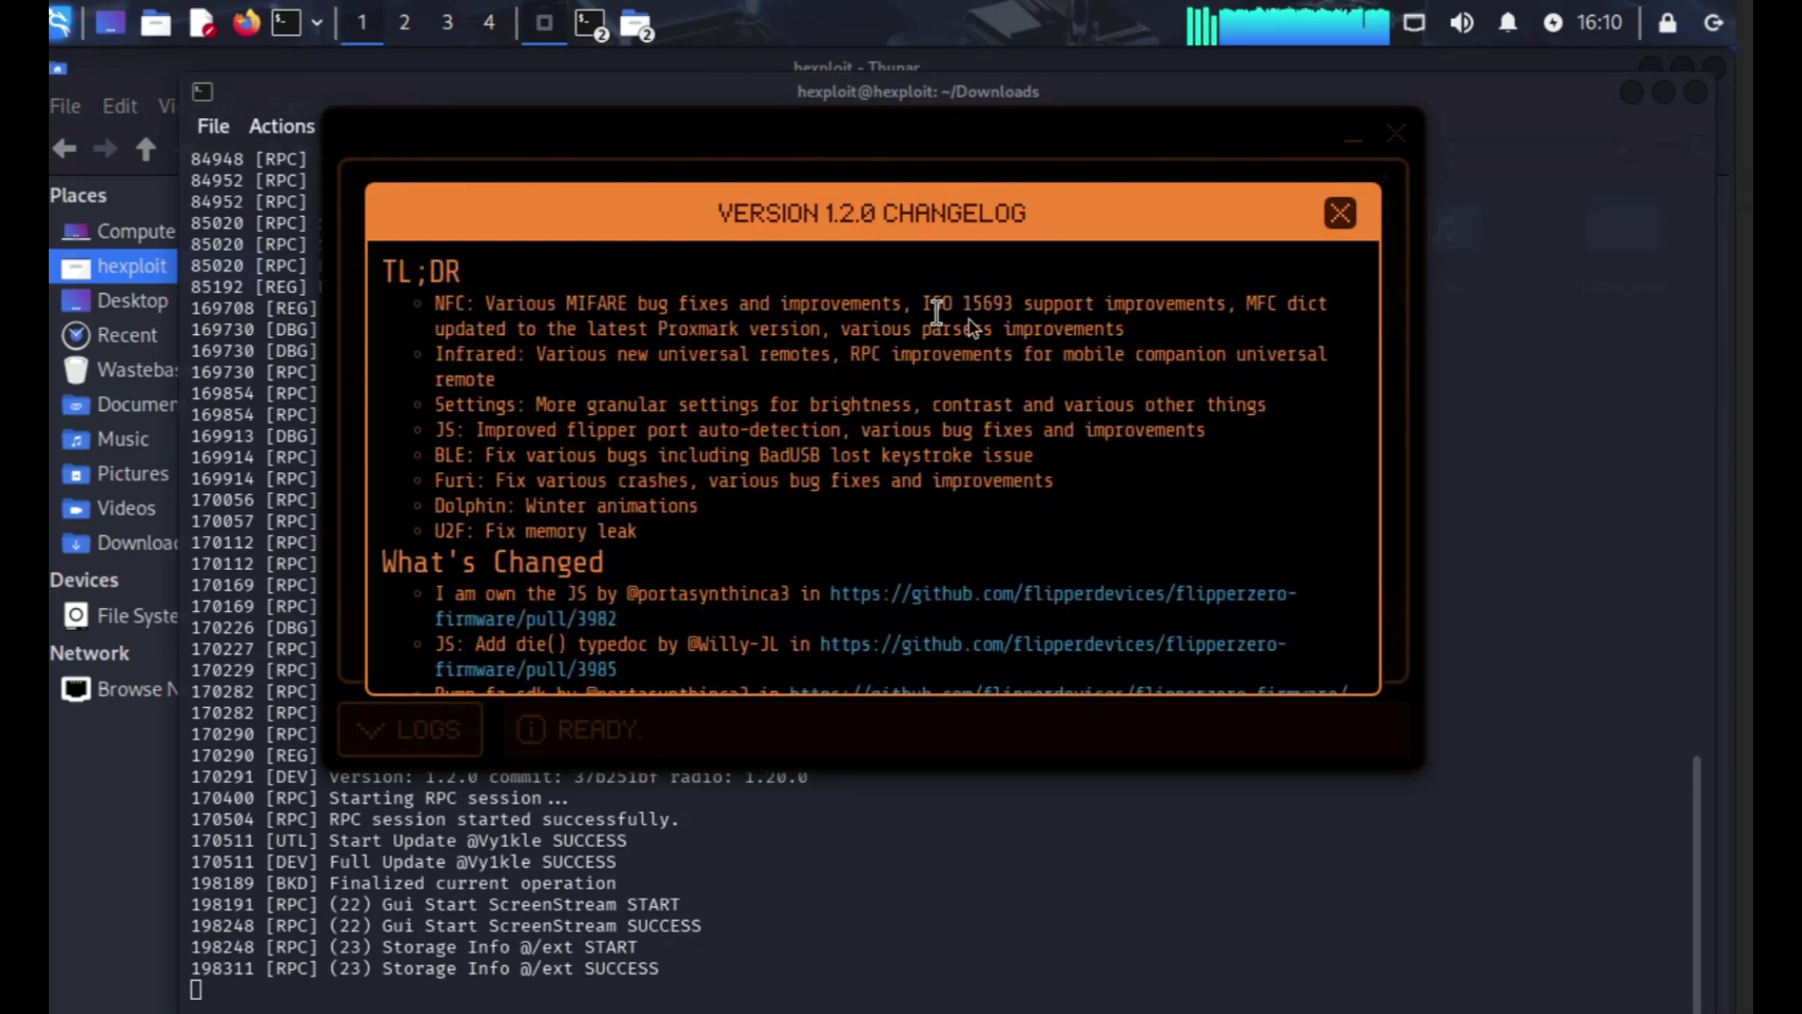
pyautogui.click(1339, 214)
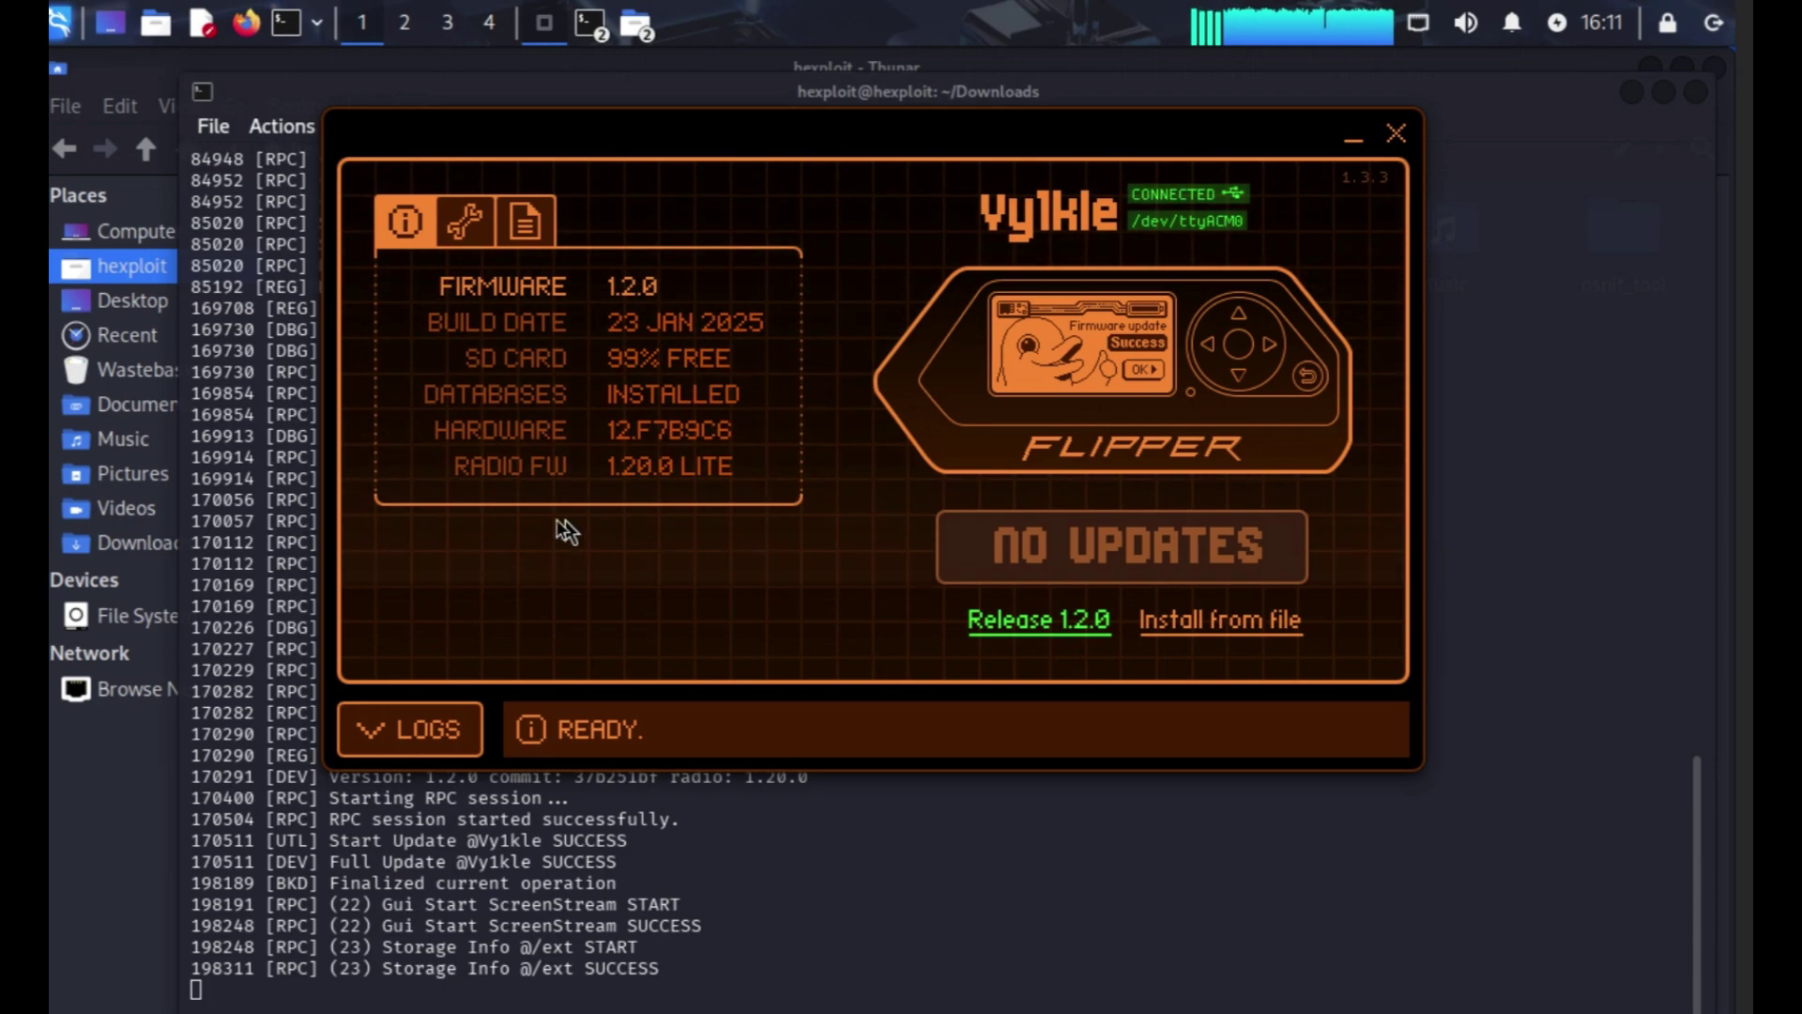
# - In the advanced update settings, try the DEVELOPMENT channel, then revert to RELEASE
pyautogui.click(466, 225)
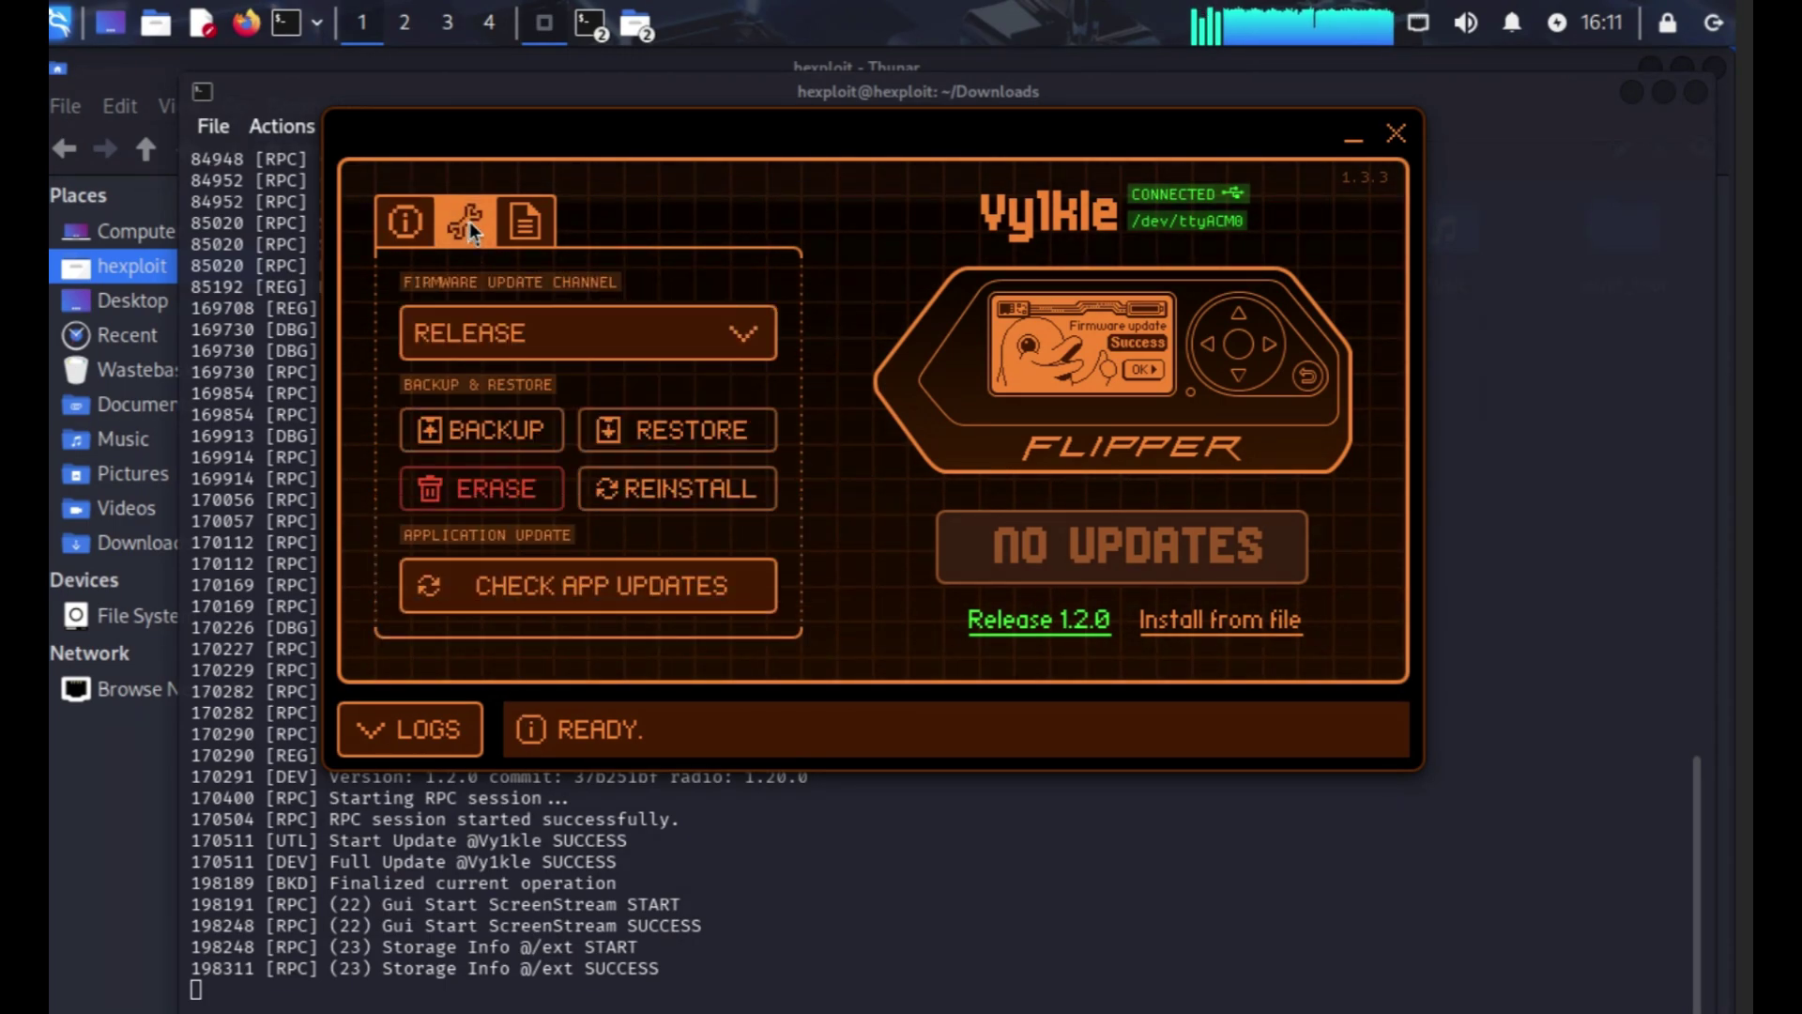
pyautogui.click(500, 338)
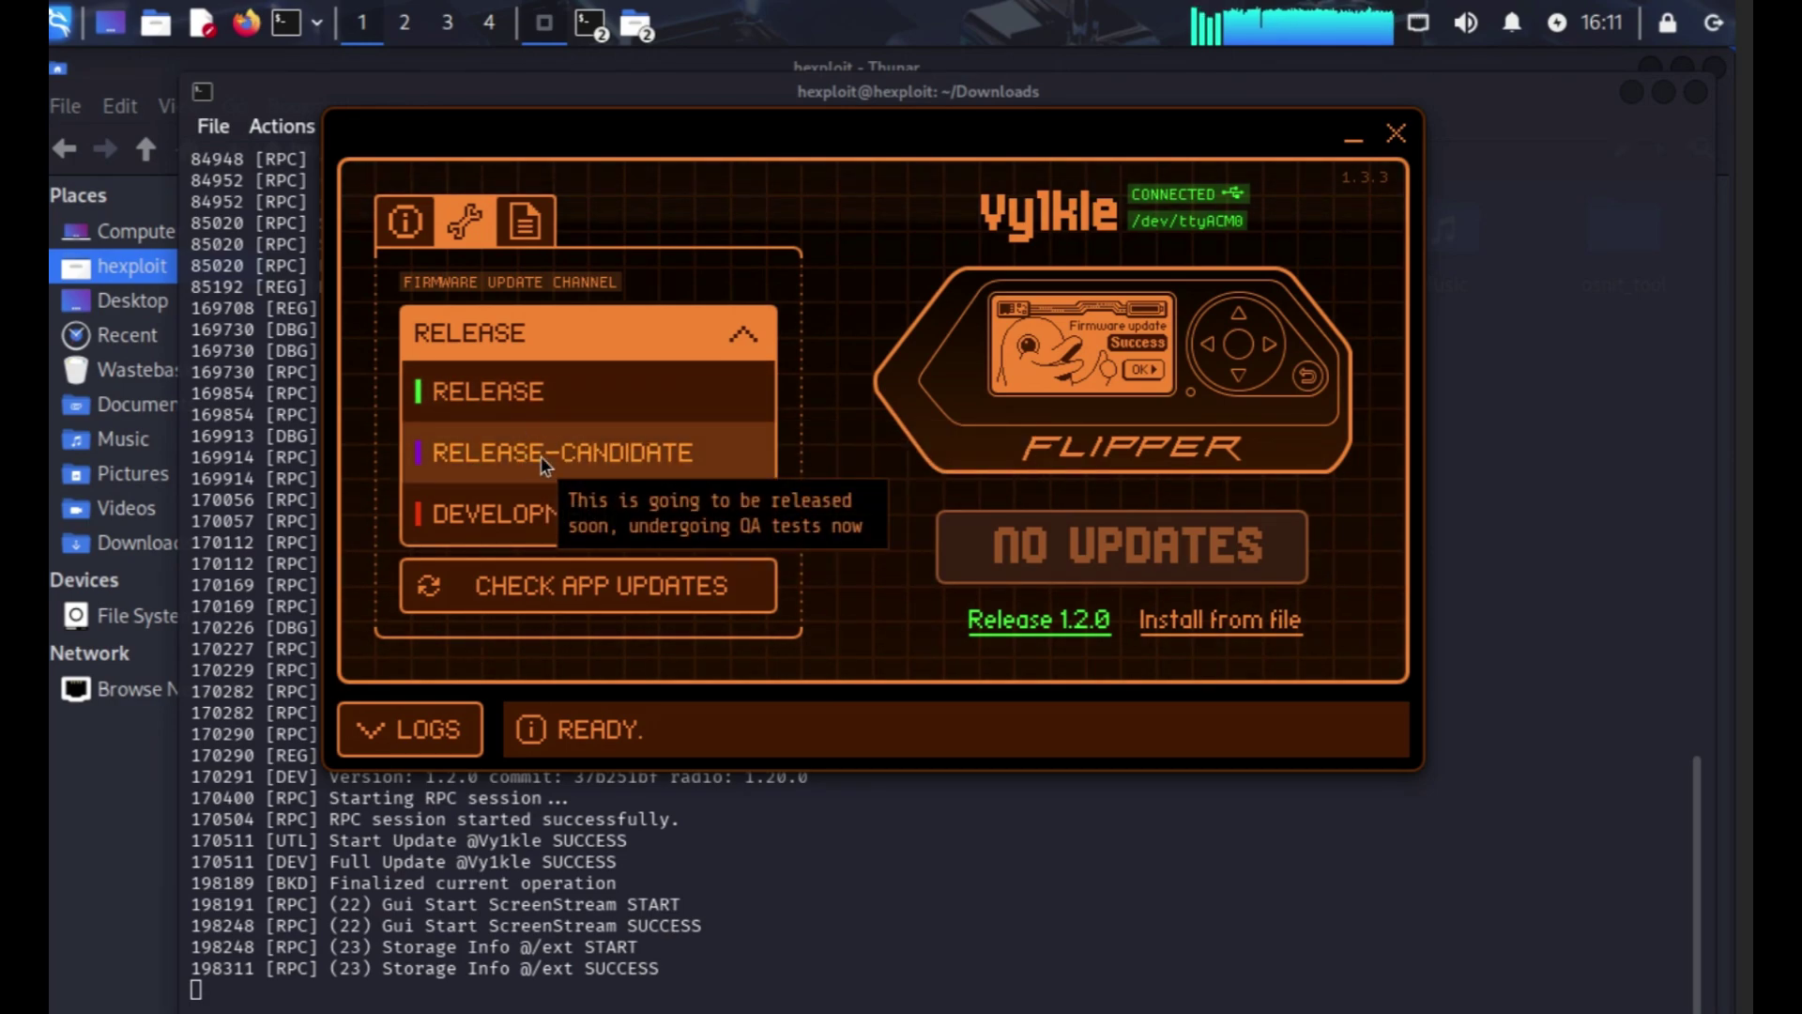
pyautogui.click(605, 509)
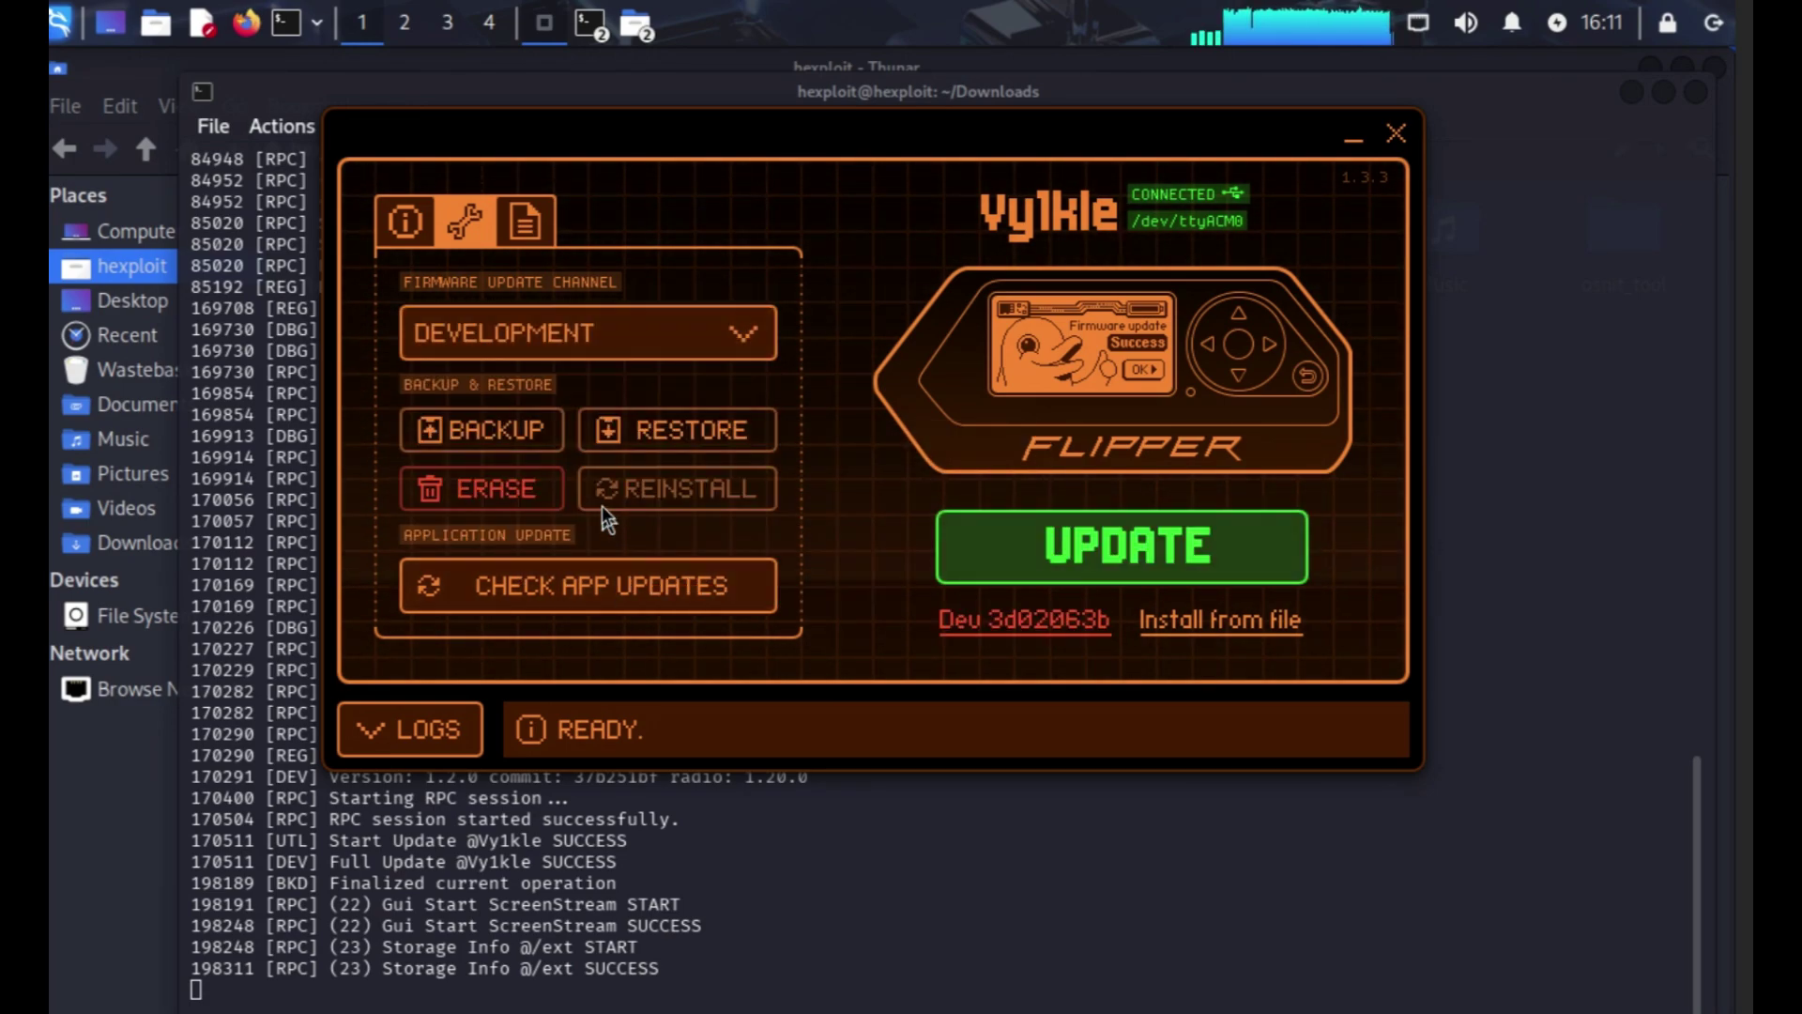
pyautogui.click(551, 340)
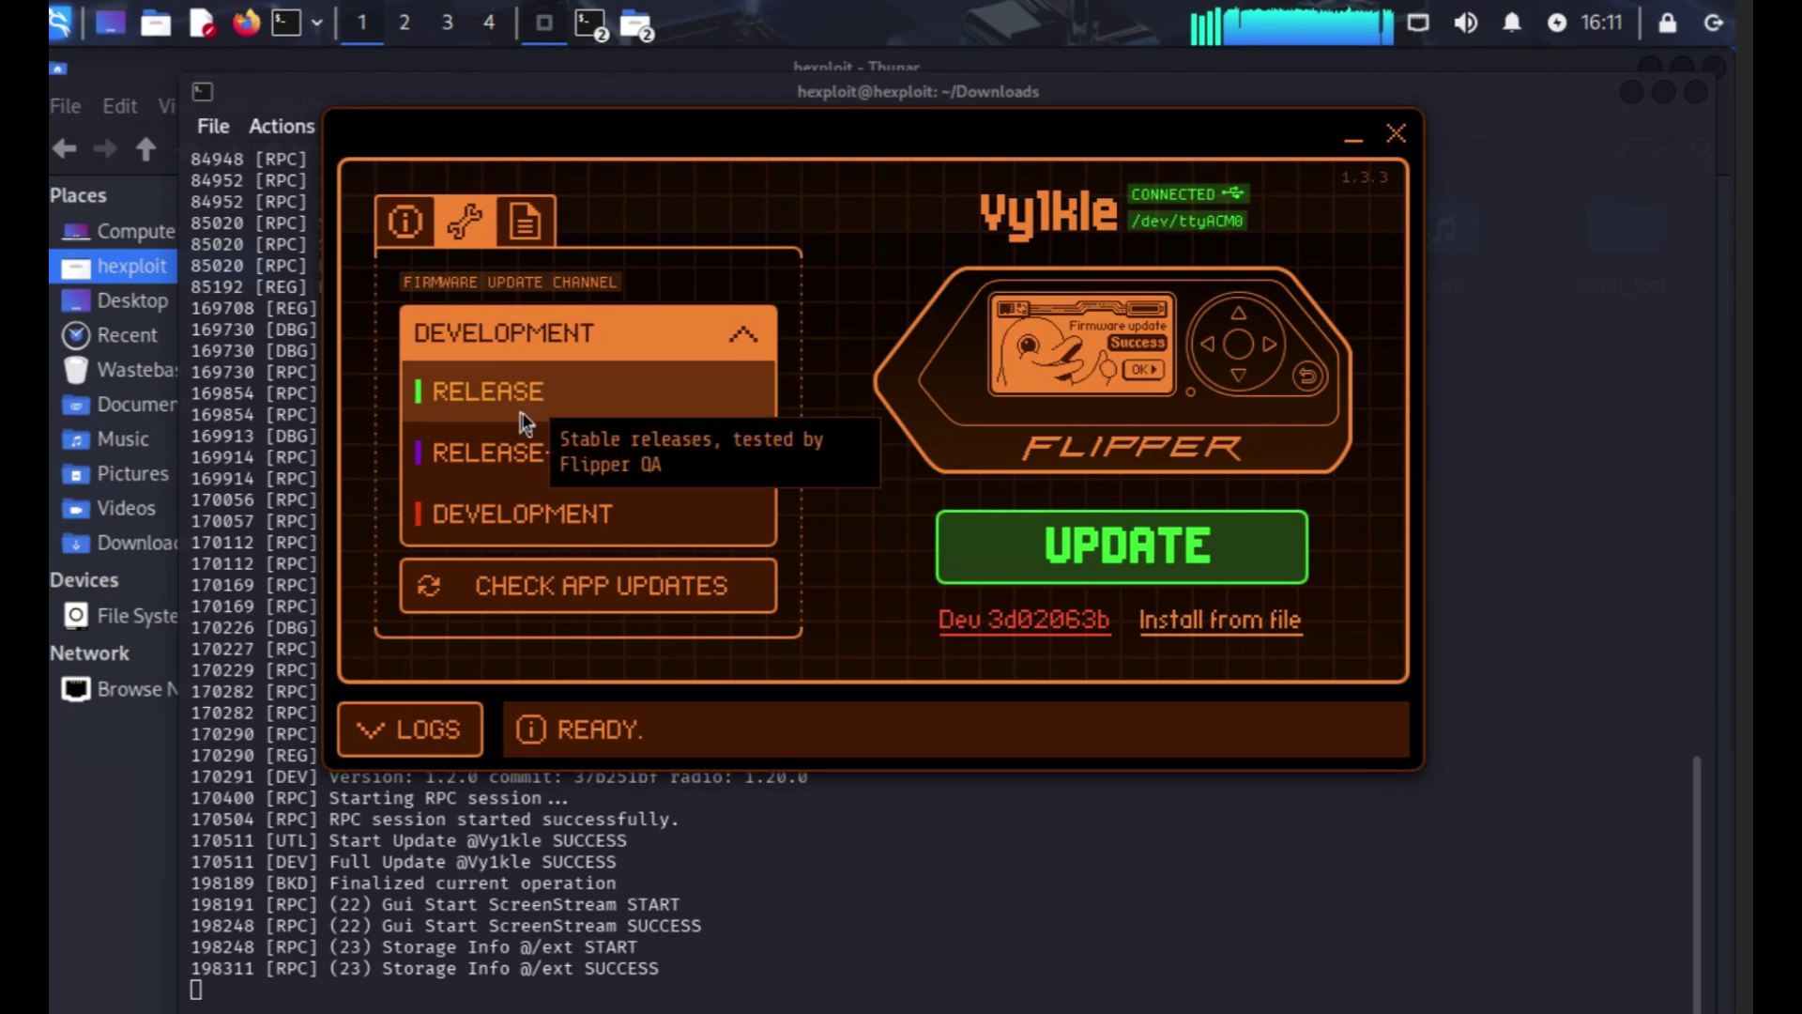
pyautogui.click(522, 414)
# - Set the update channel to RELEASE-CANDIDATE and open the live view of the Flipper's screen
pyautogui.click(531, 351)
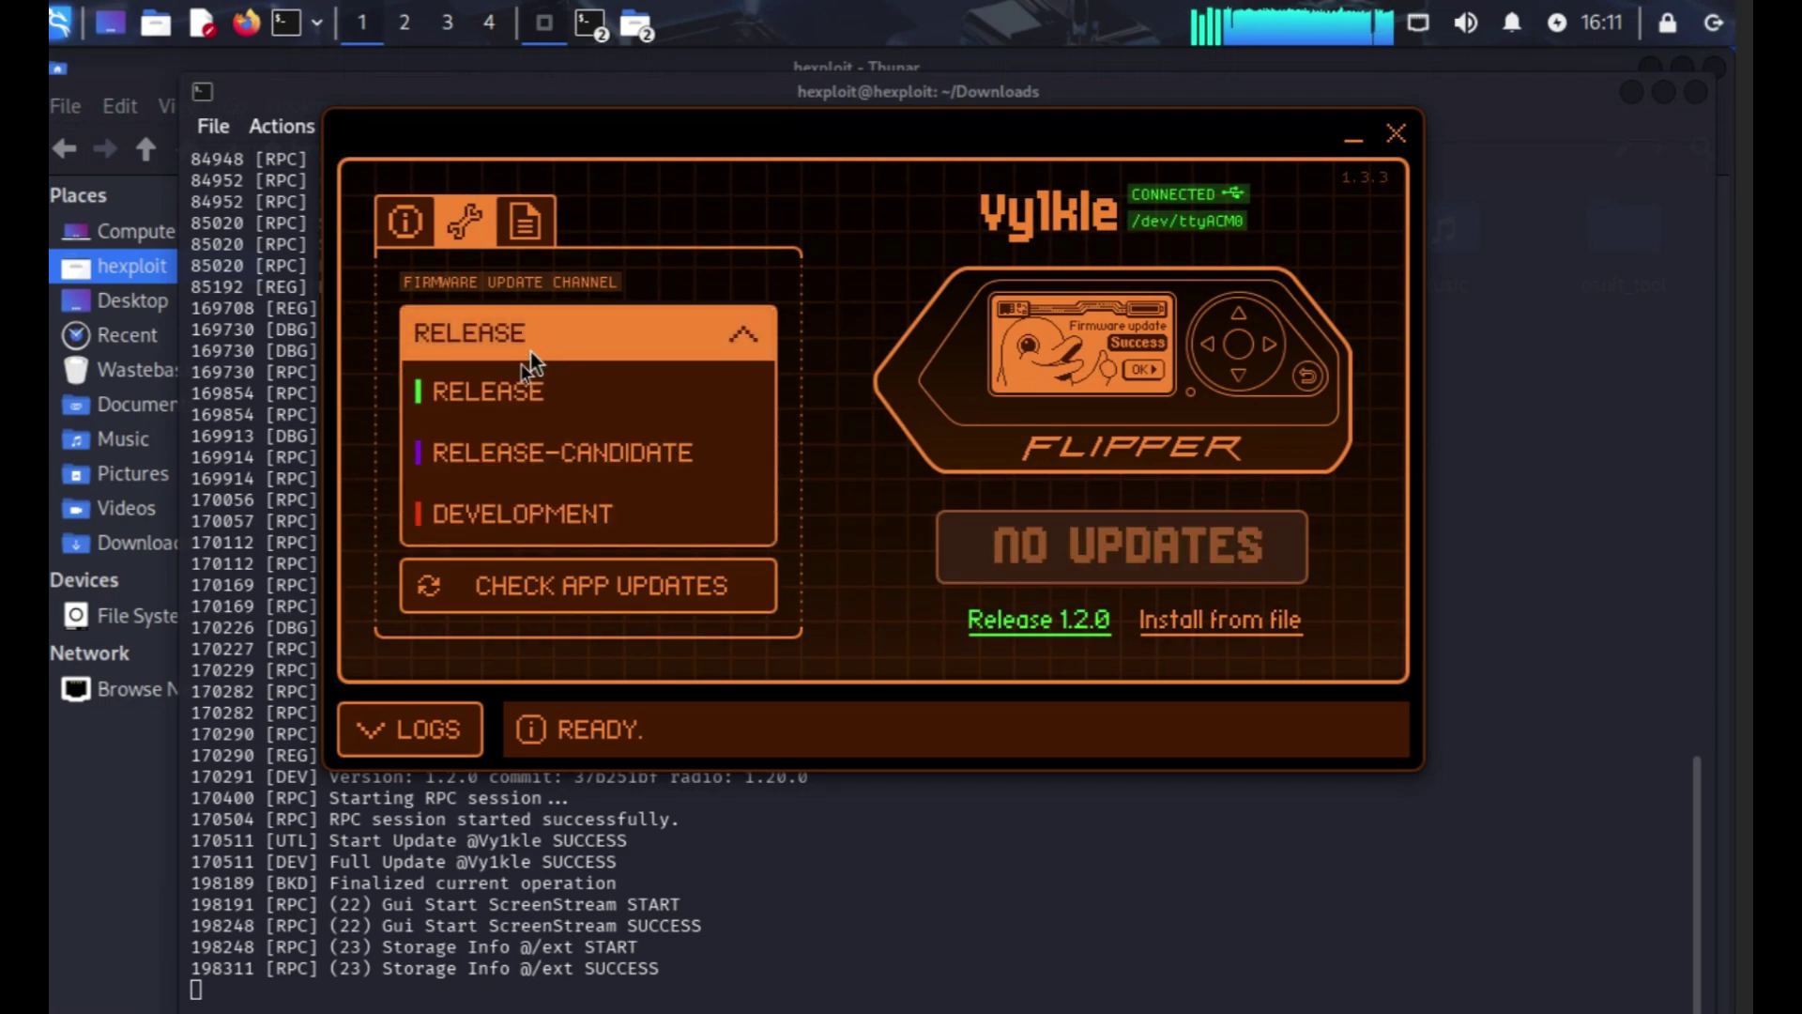
pyautogui.click(545, 458)
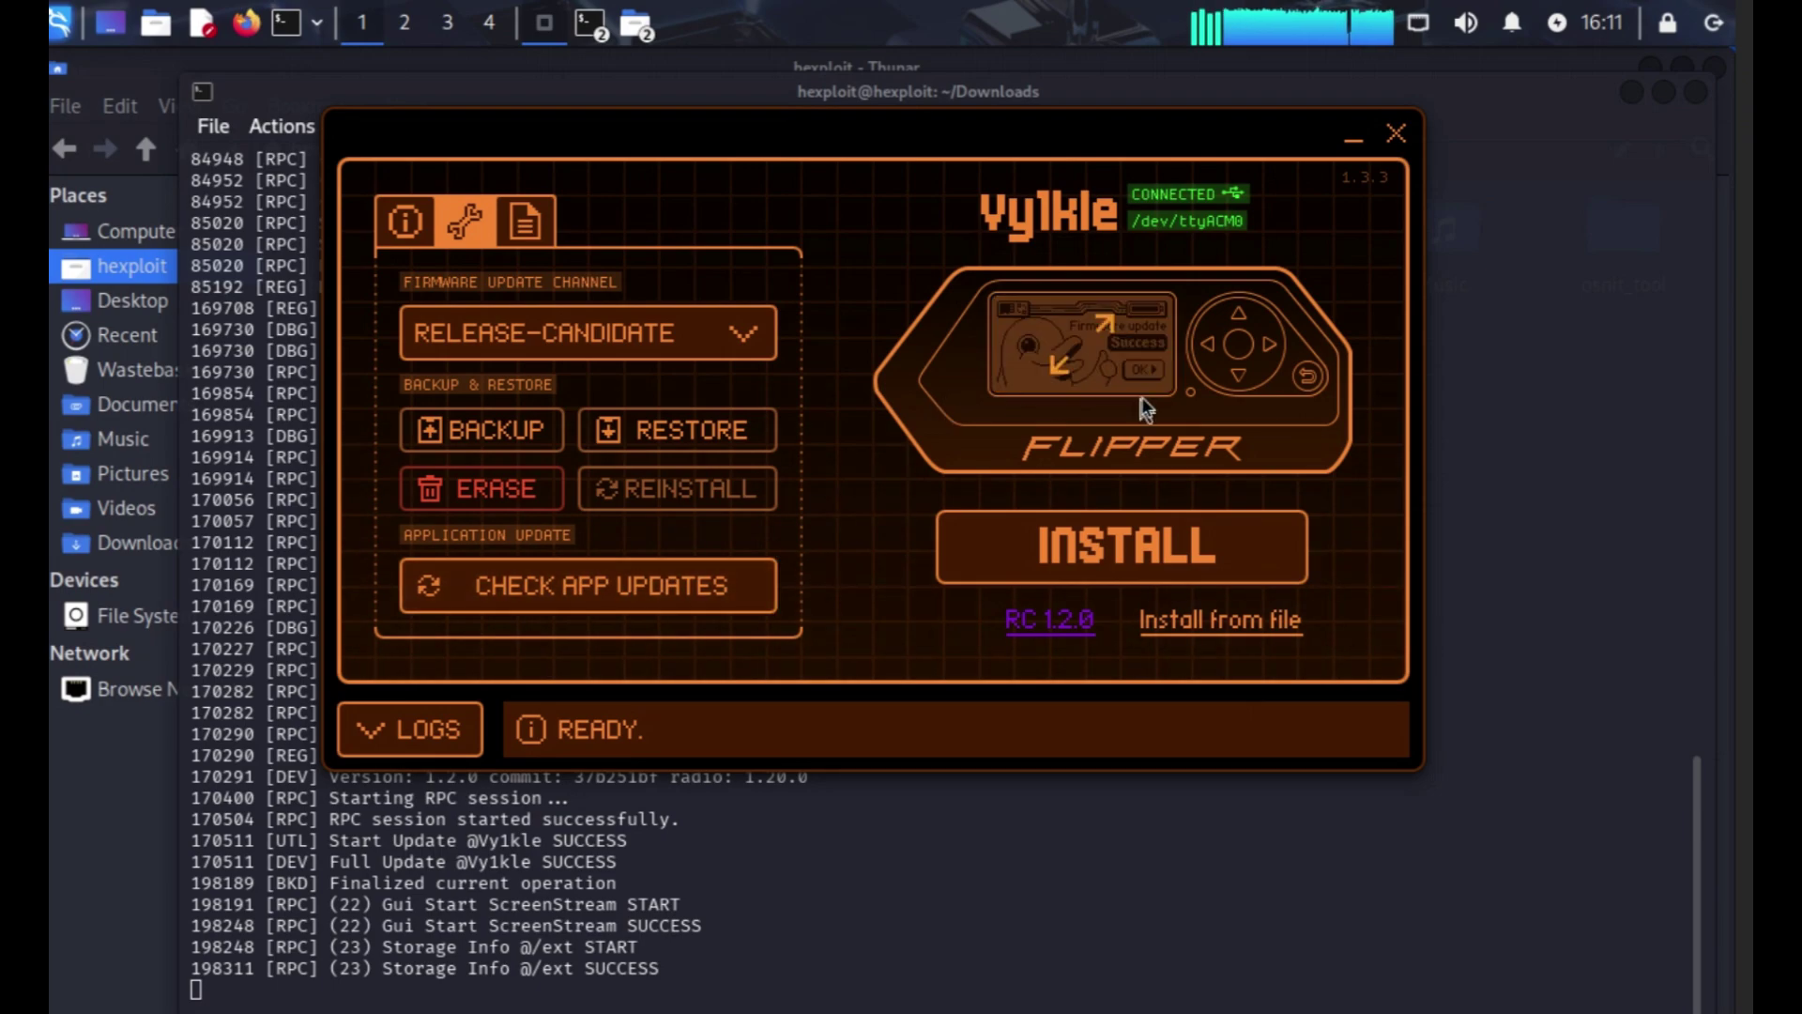
pyautogui.click(1106, 364)
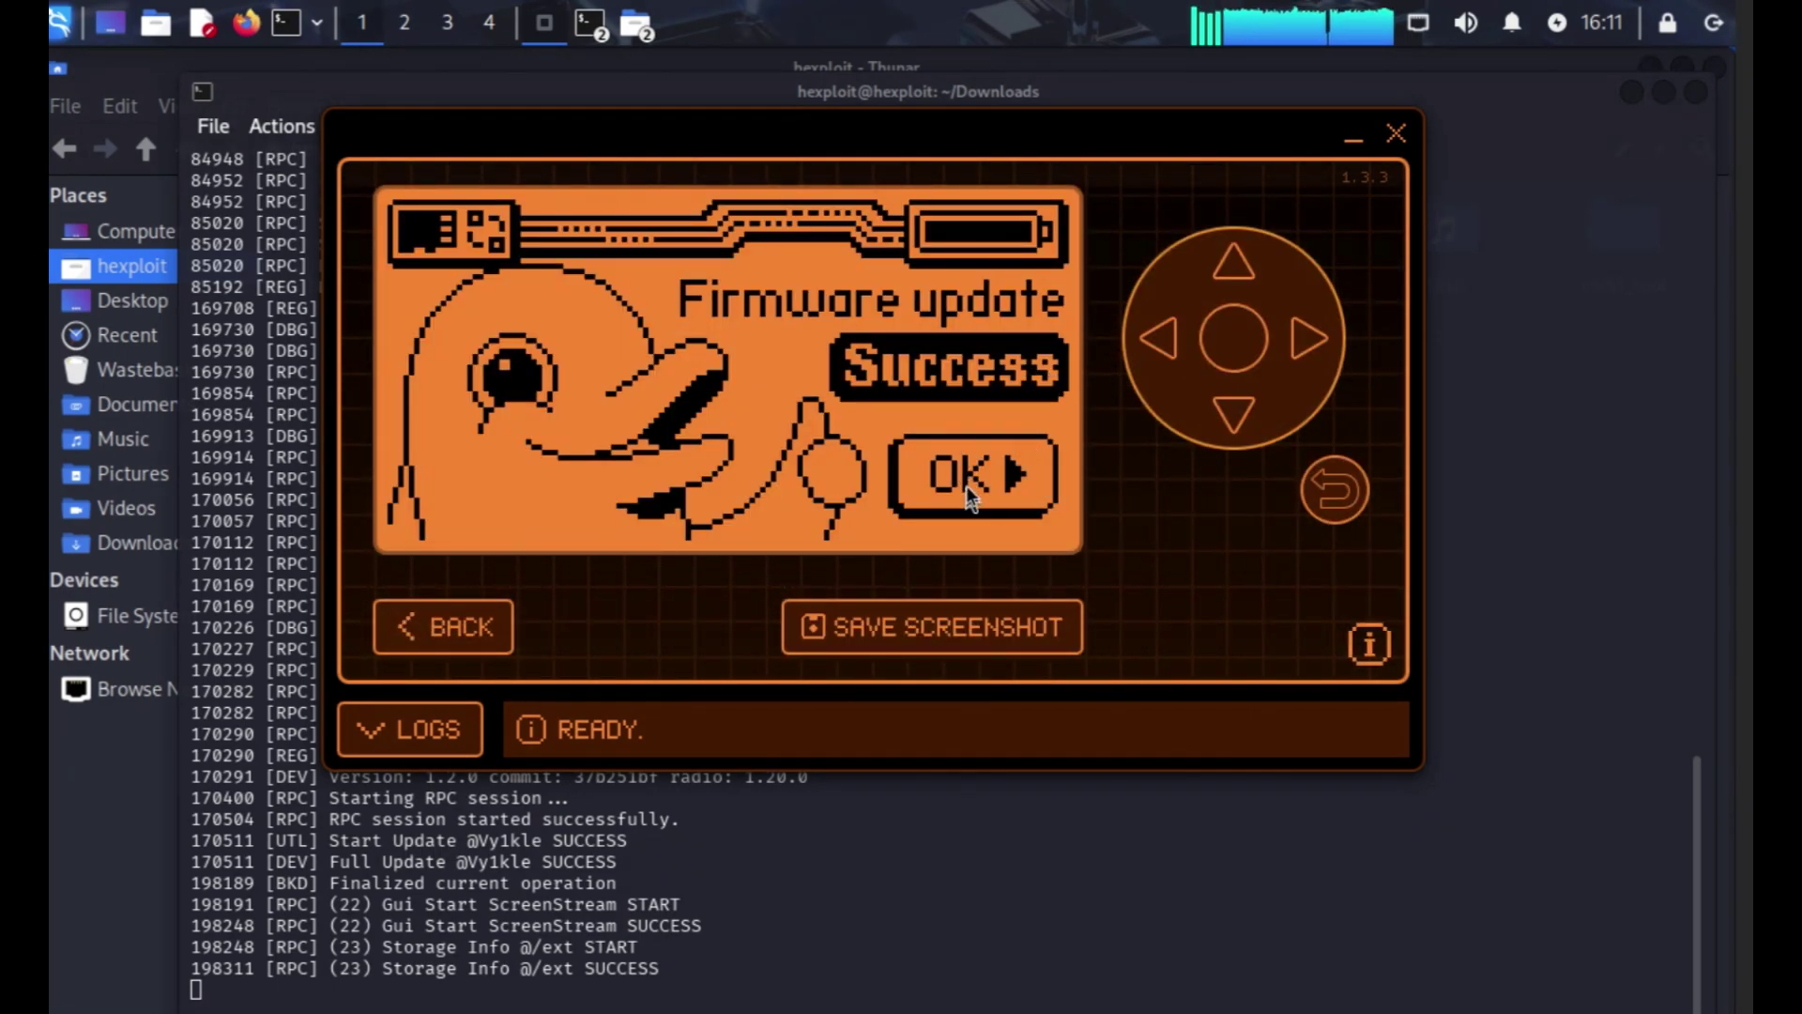
# - Acknowledge the firmware success message, view the dolphin's passport, then return to the idle animation
pyautogui.click(1258, 346)
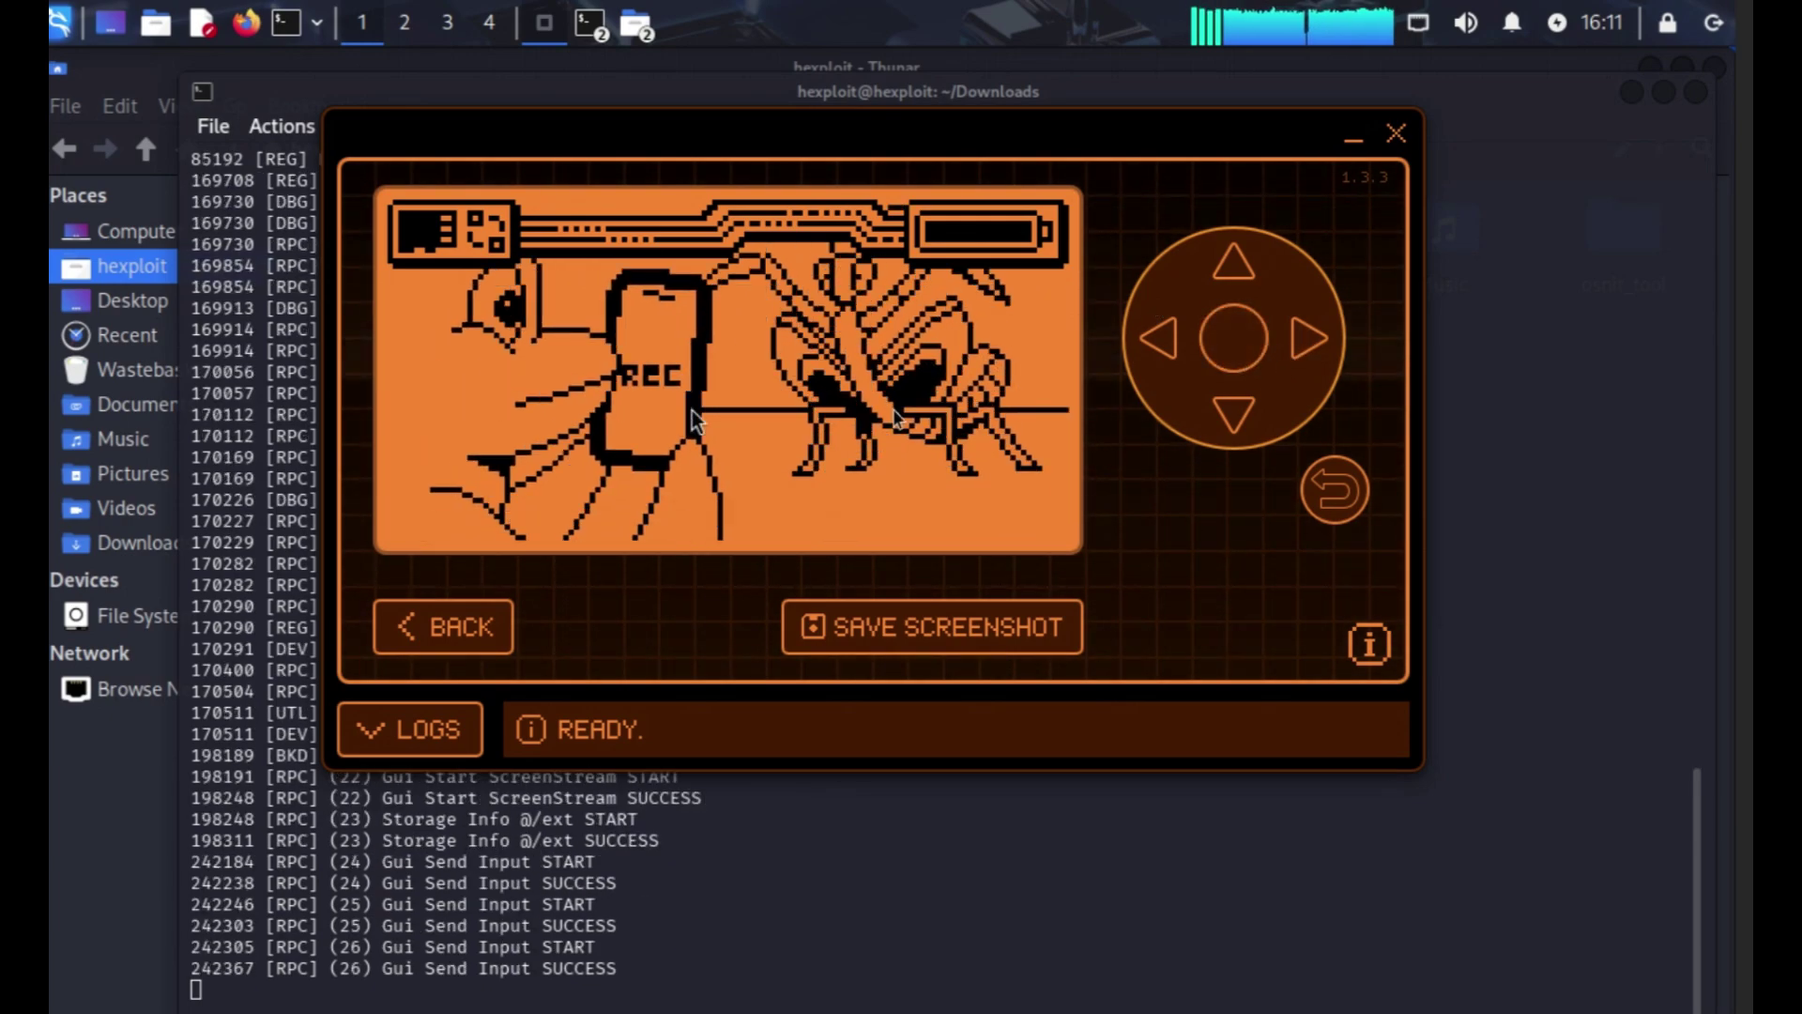
pyautogui.click(1321, 344)
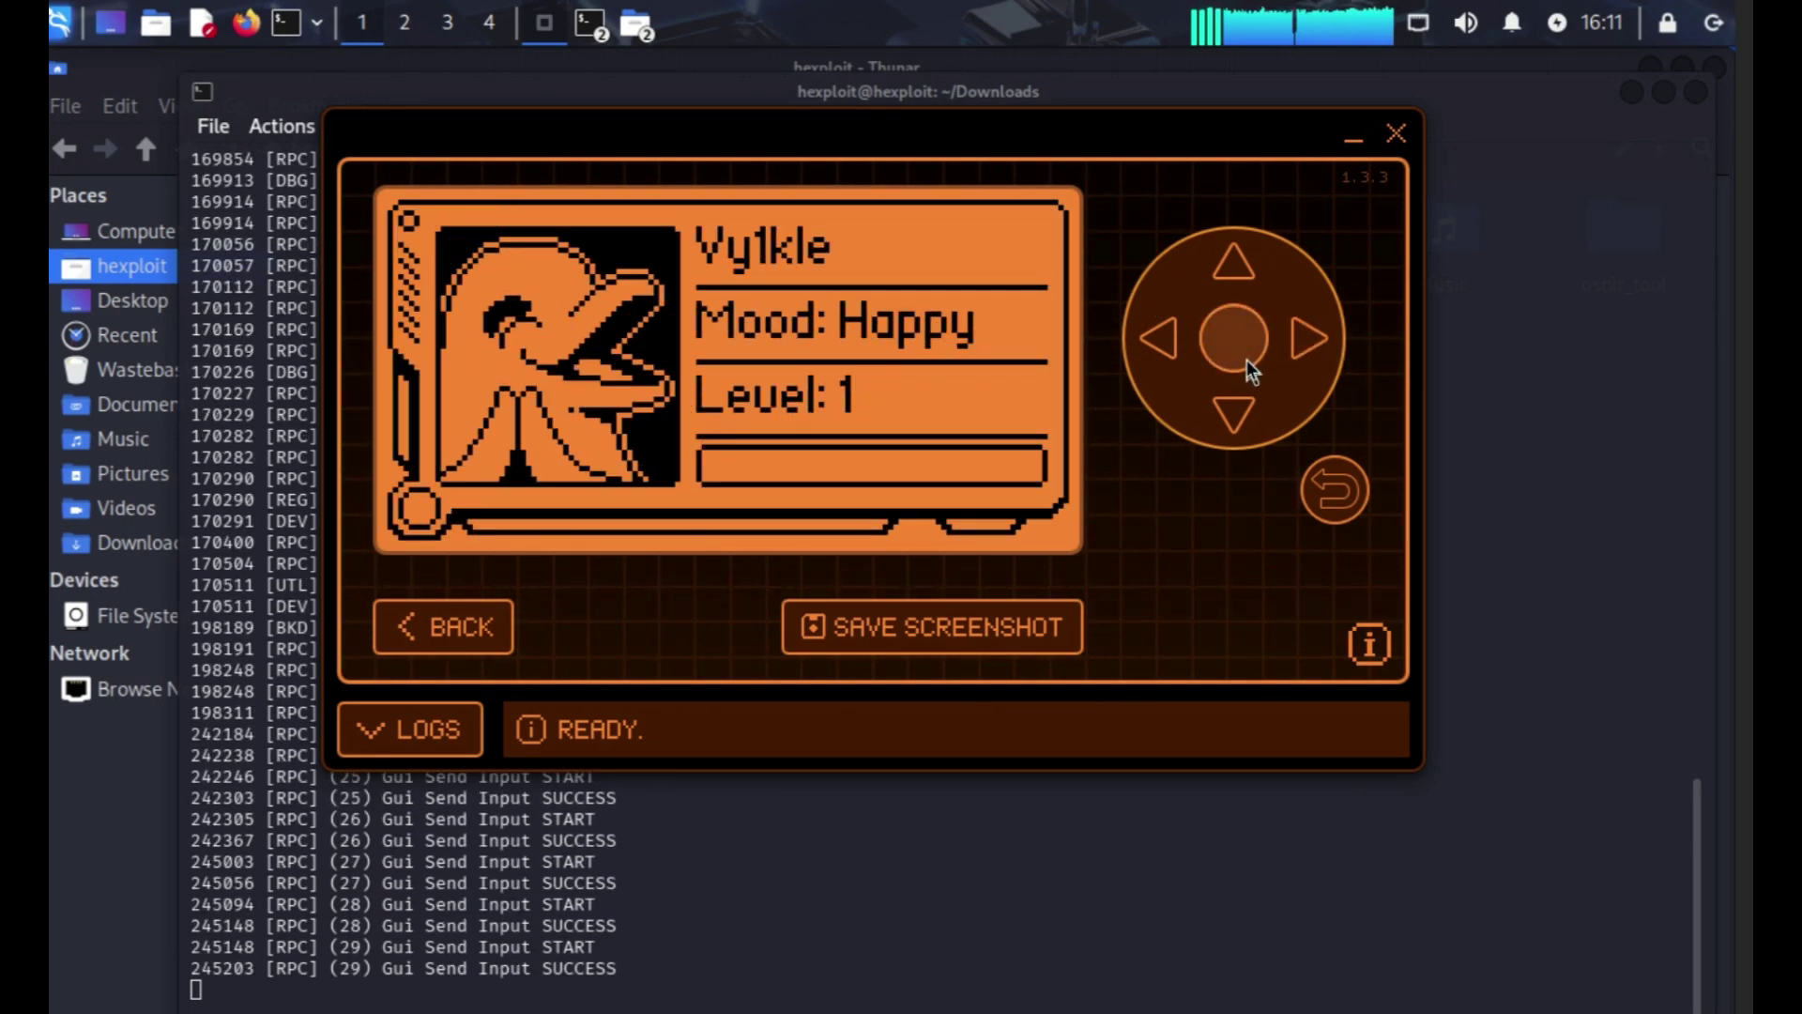
pyautogui.click(1302, 341)
pyautogui.click(1306, 347)
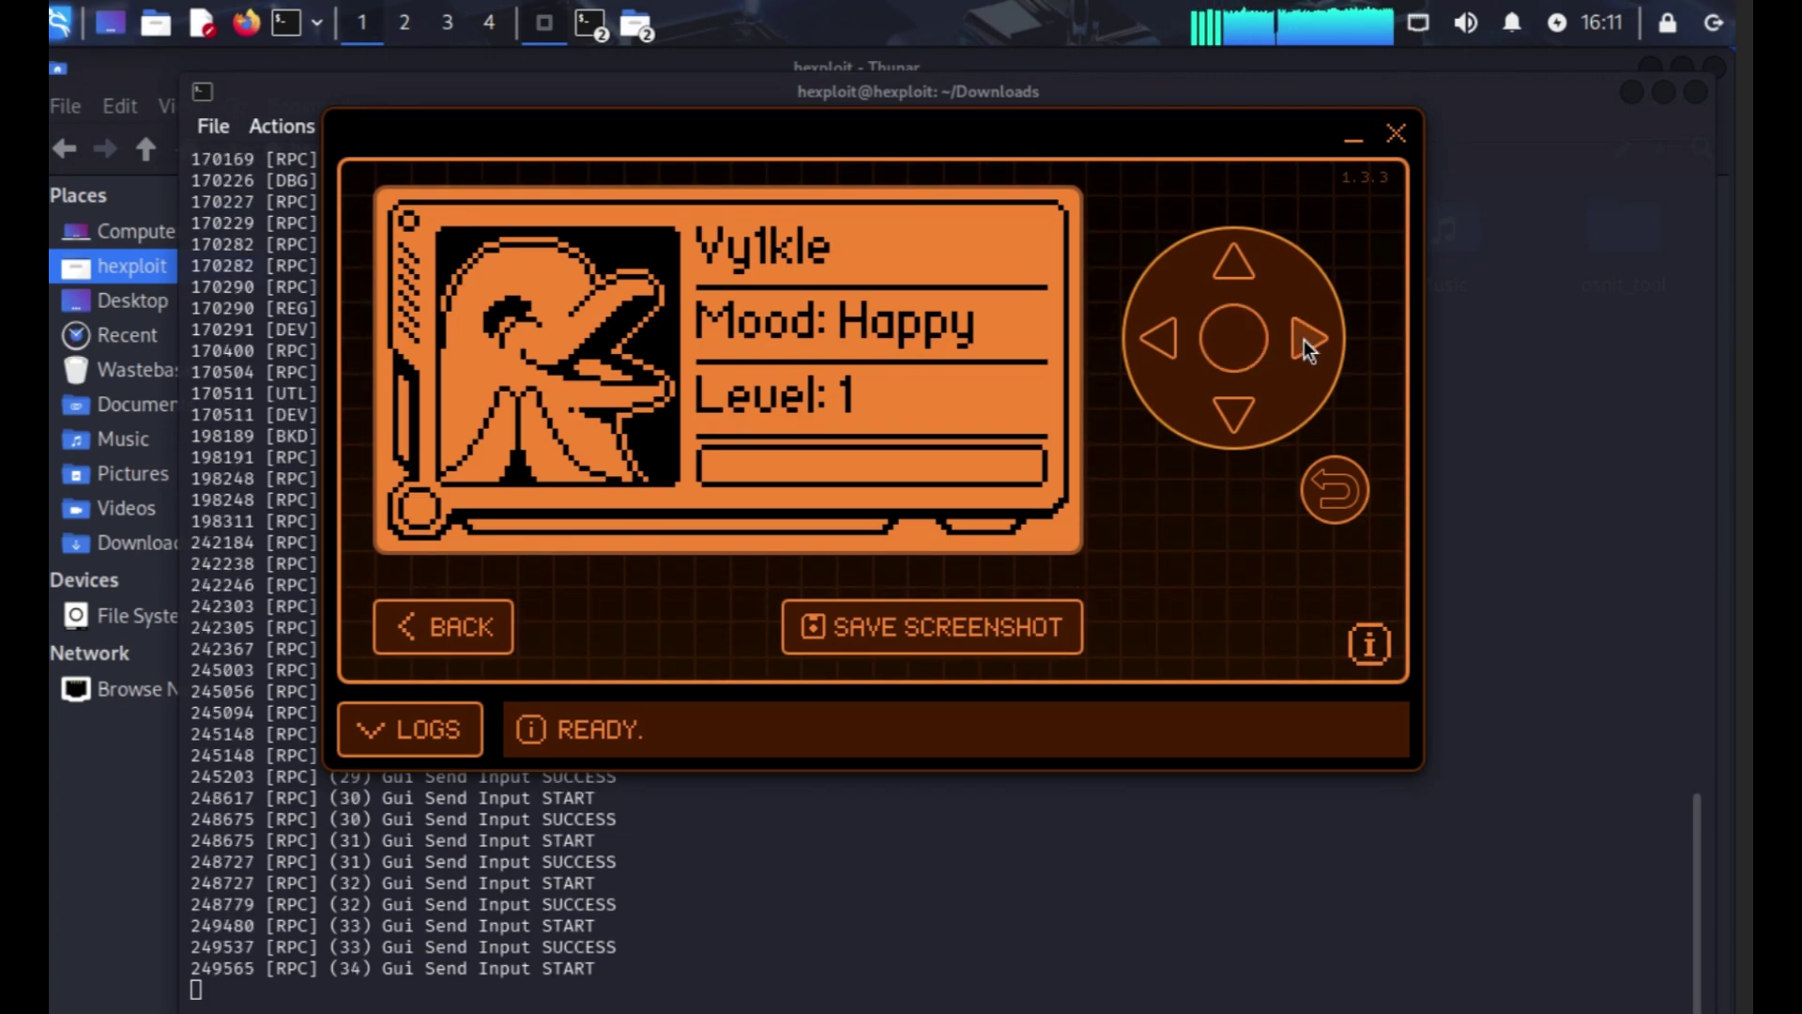
pyautogui.click(1242, 414)
pyautogui.click(1230, 358)
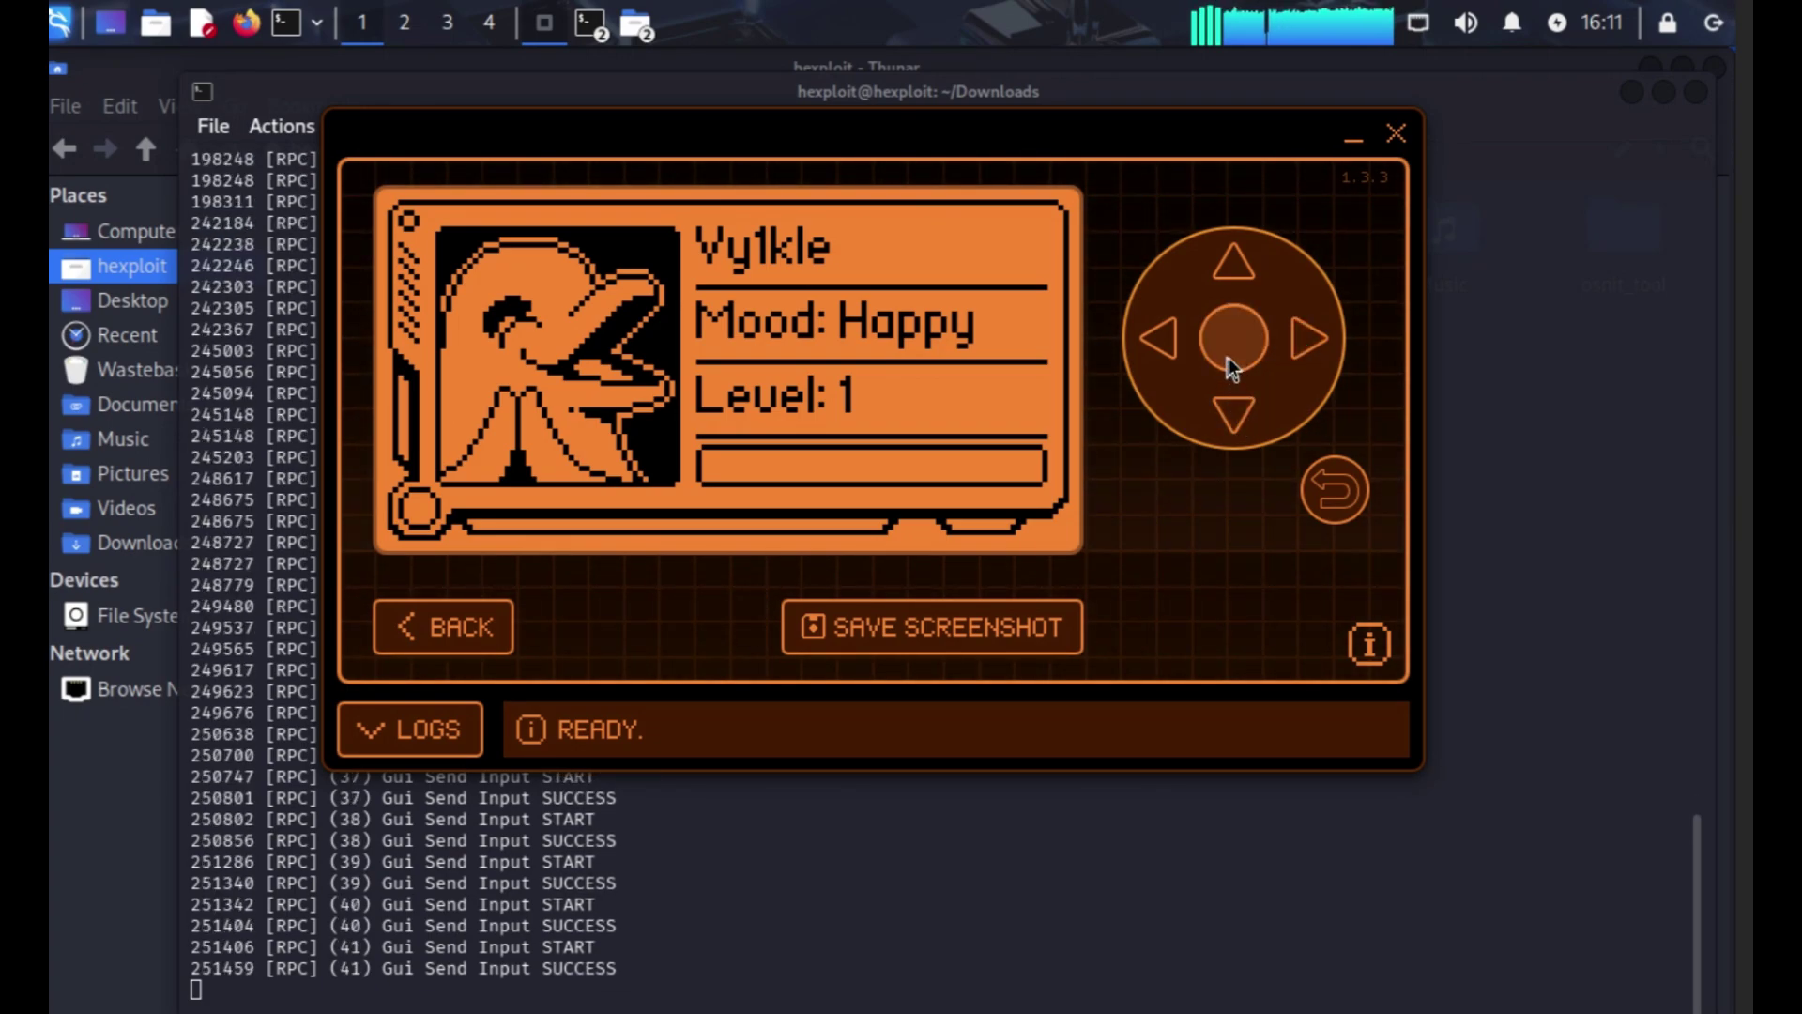
pyautogui.click(1323, 487)
# - Browse the device menu through Lock, Mute and Dummy Mode, then go back to idle
pyautogui.click(1231, 281)
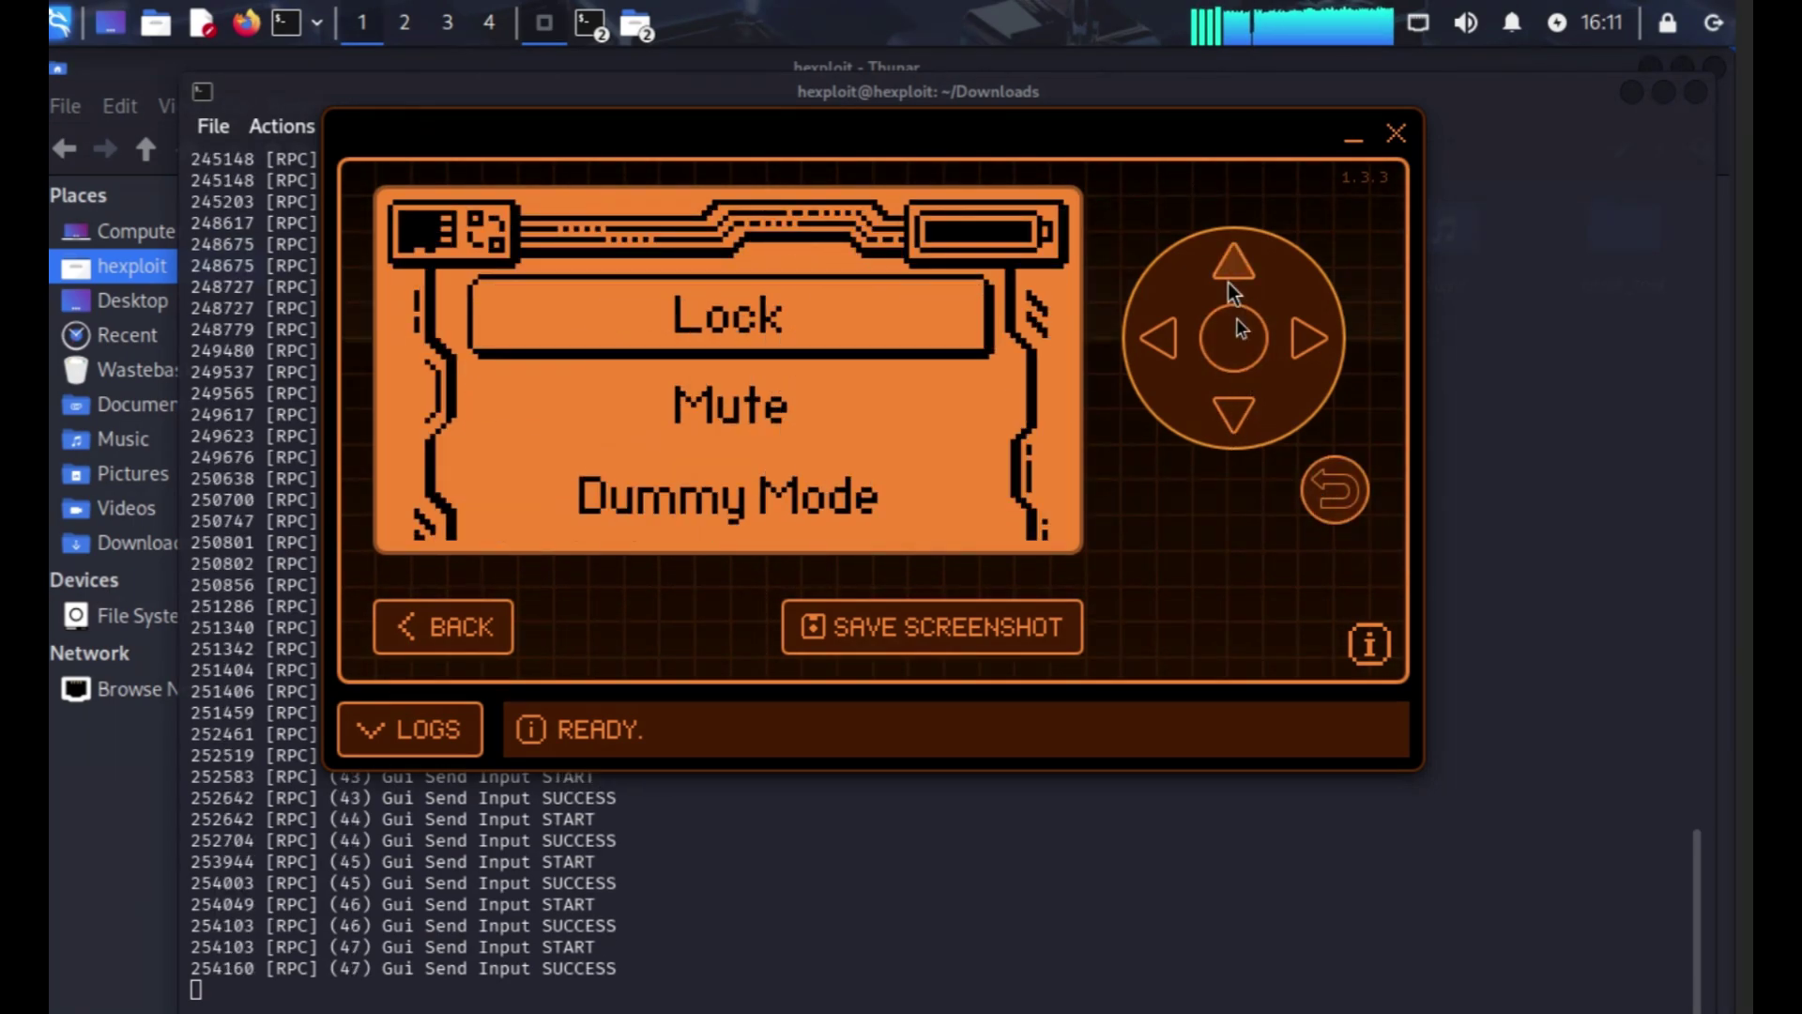
pyautogui.click(1229, 416)
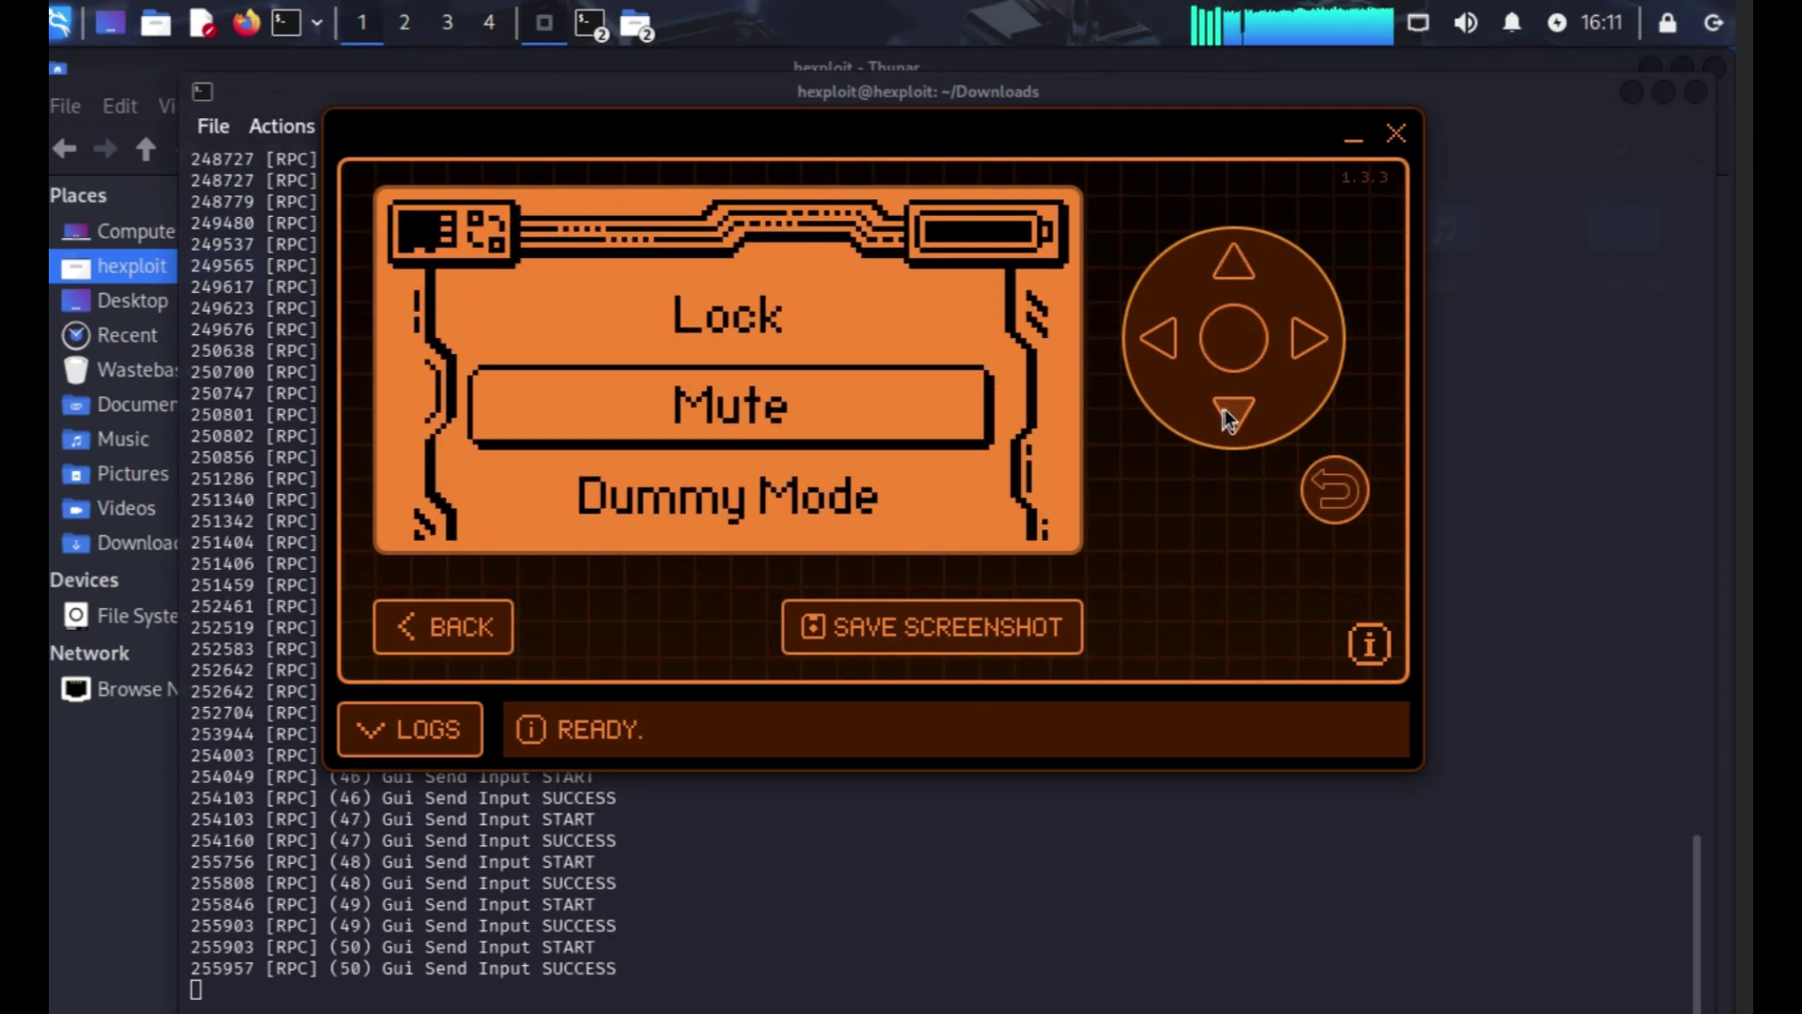
pyautogui.click(1230, 416)
pyautogui.click(1229, 416)
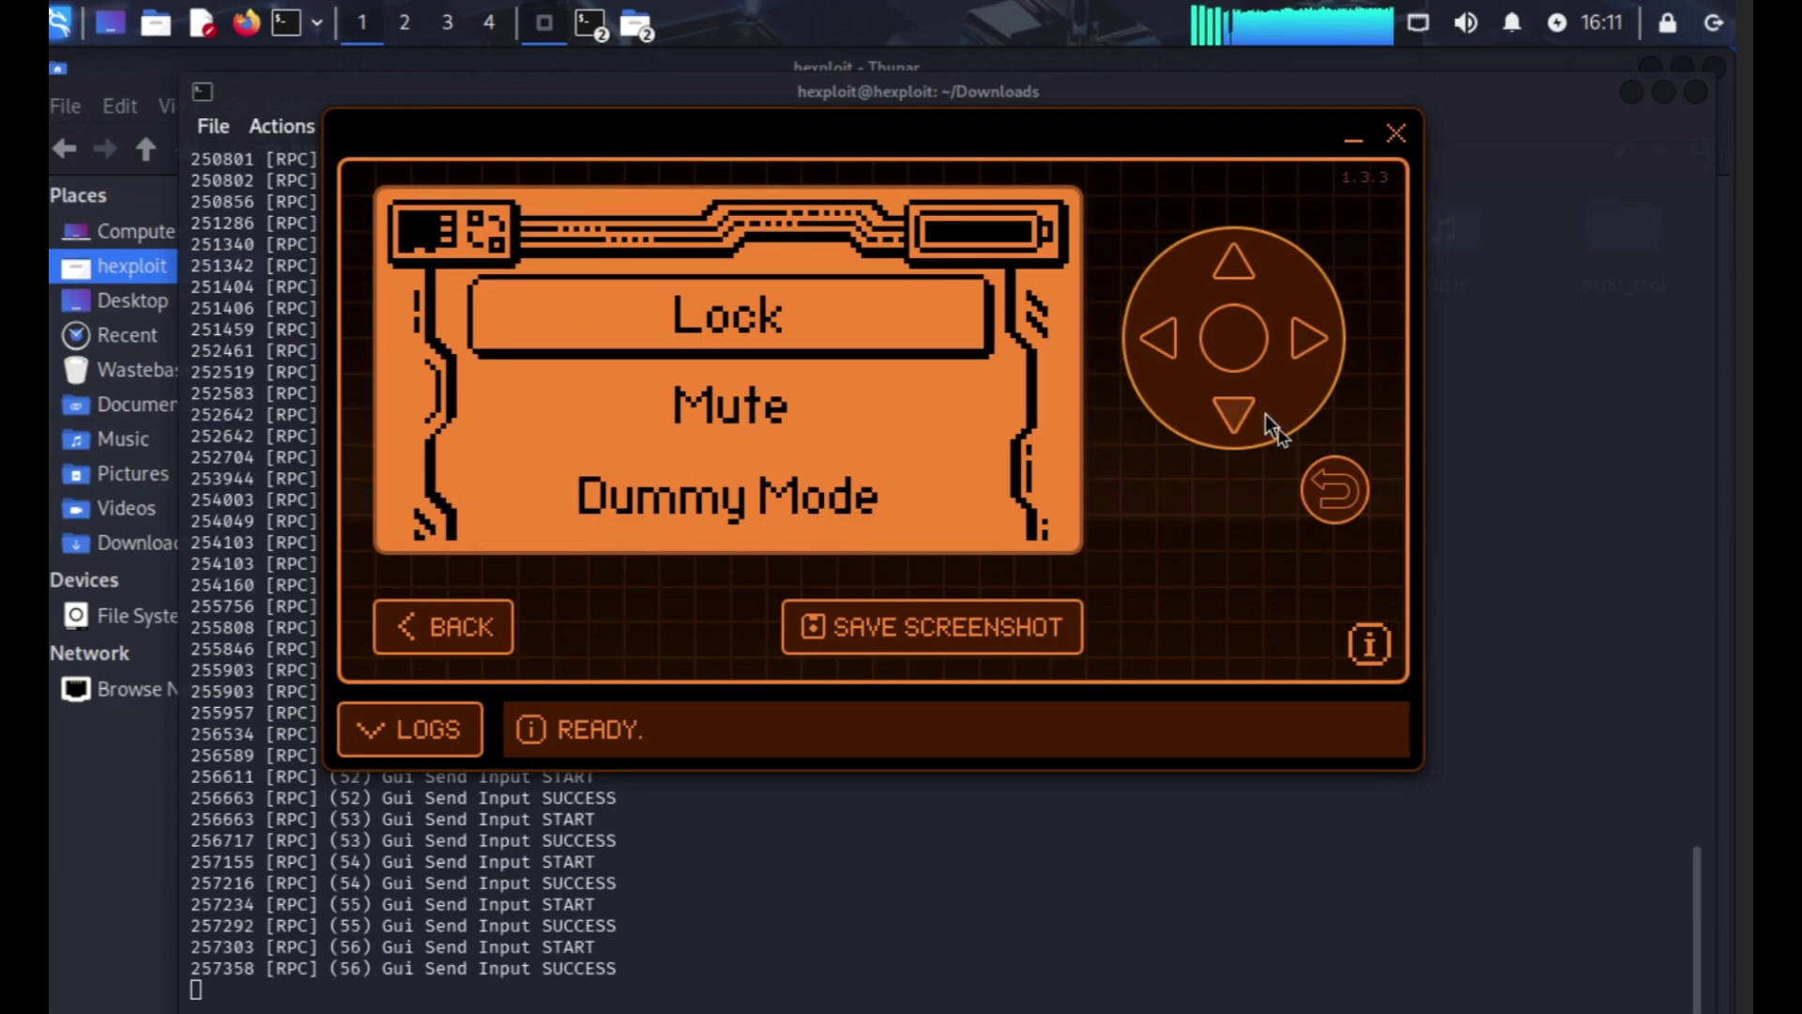
pyautogui.click(1329, 487)
# - Open the Bad USB script list and step down through it to demo_gnome
pyautogui.click(1244, 416)
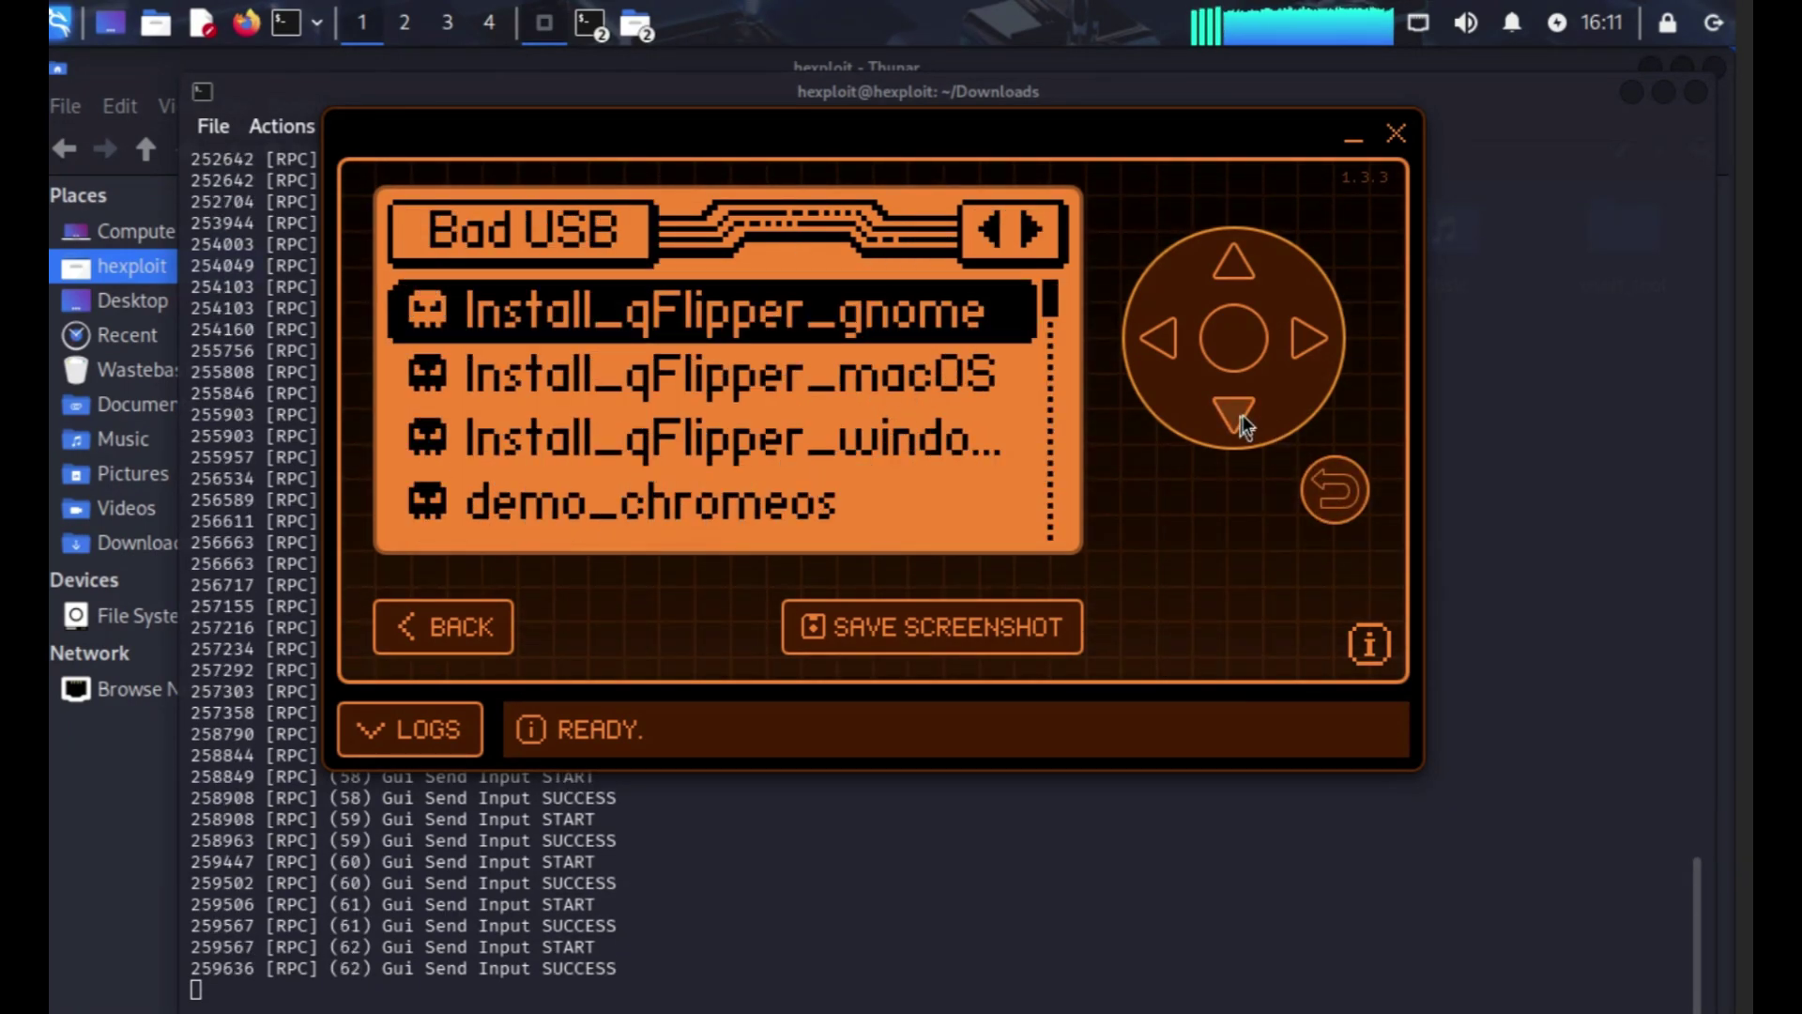
pyautogui.click(1233, 416)
pyautogui.click(1233, 416)
pyautogui.click(1233, 415)
pyautogui.click(1233, 415)
pyautogui.click(1241, 420)
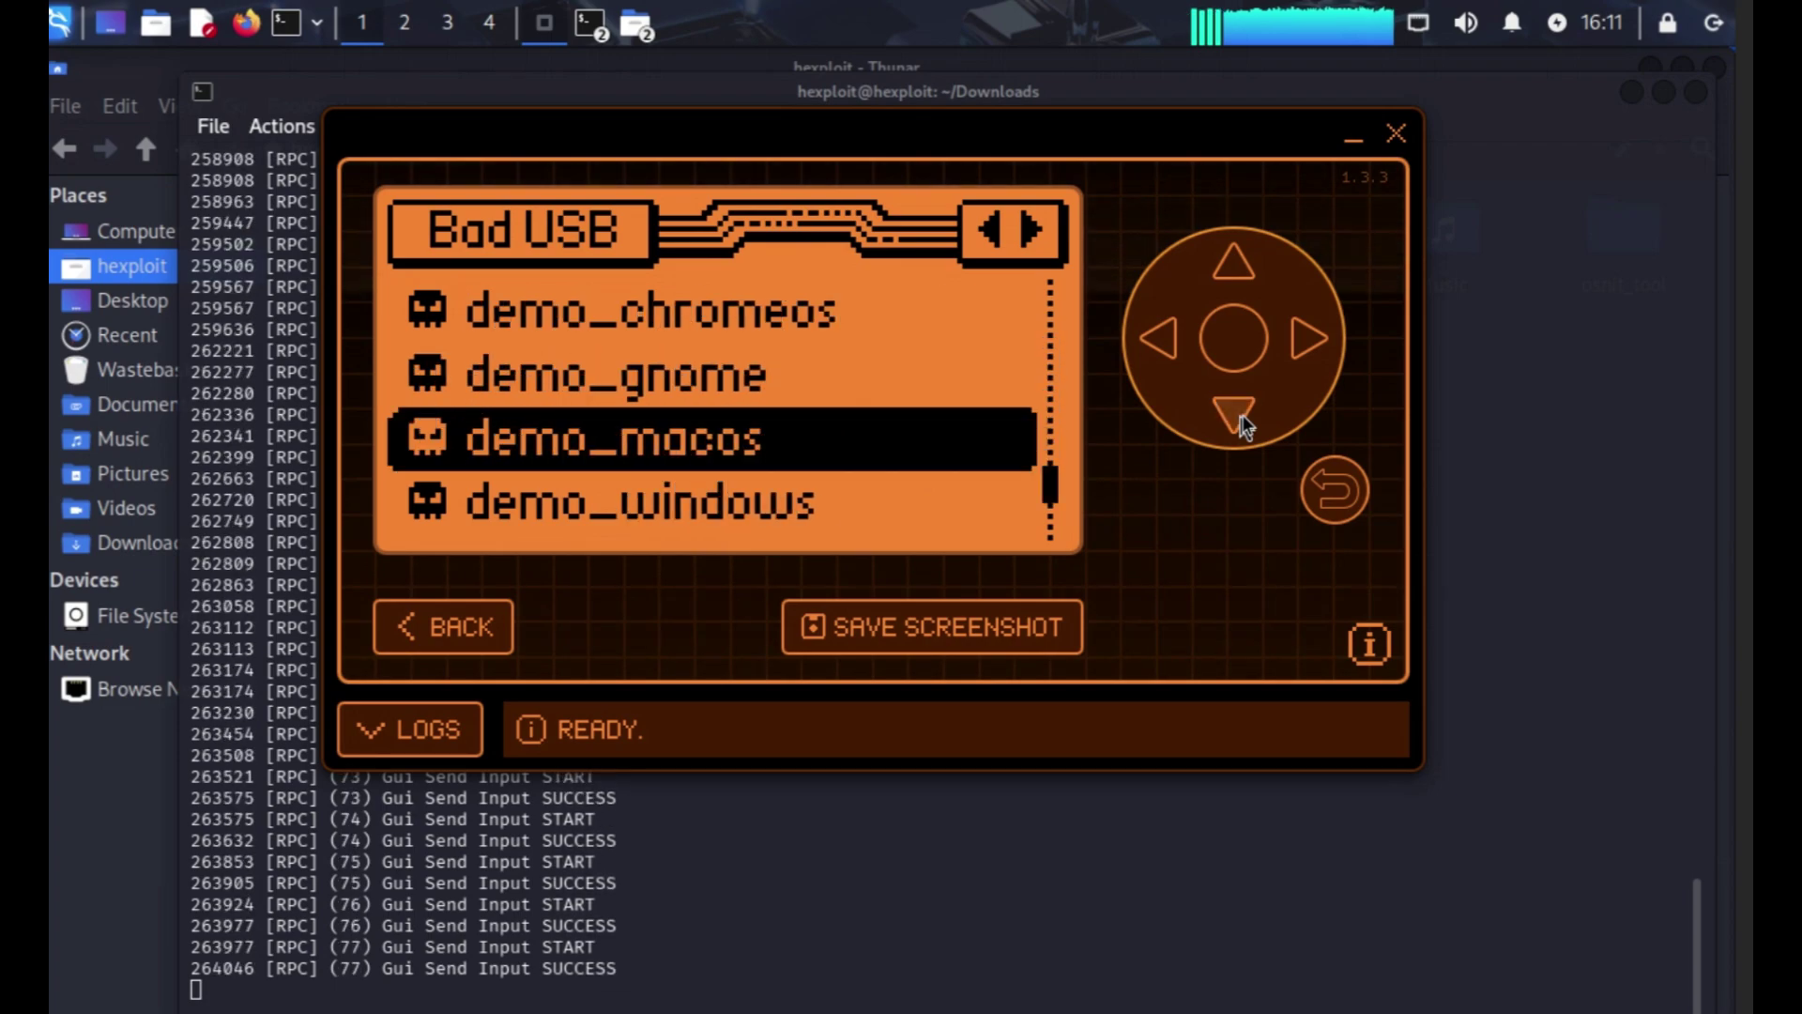
pyautogui.click(1241, 420)
pyautogui.click(1241, 420)
pyautogui.click(1241, 421)
pyautogui.click(1241, 421)
pyautogui.click(1241, 421)
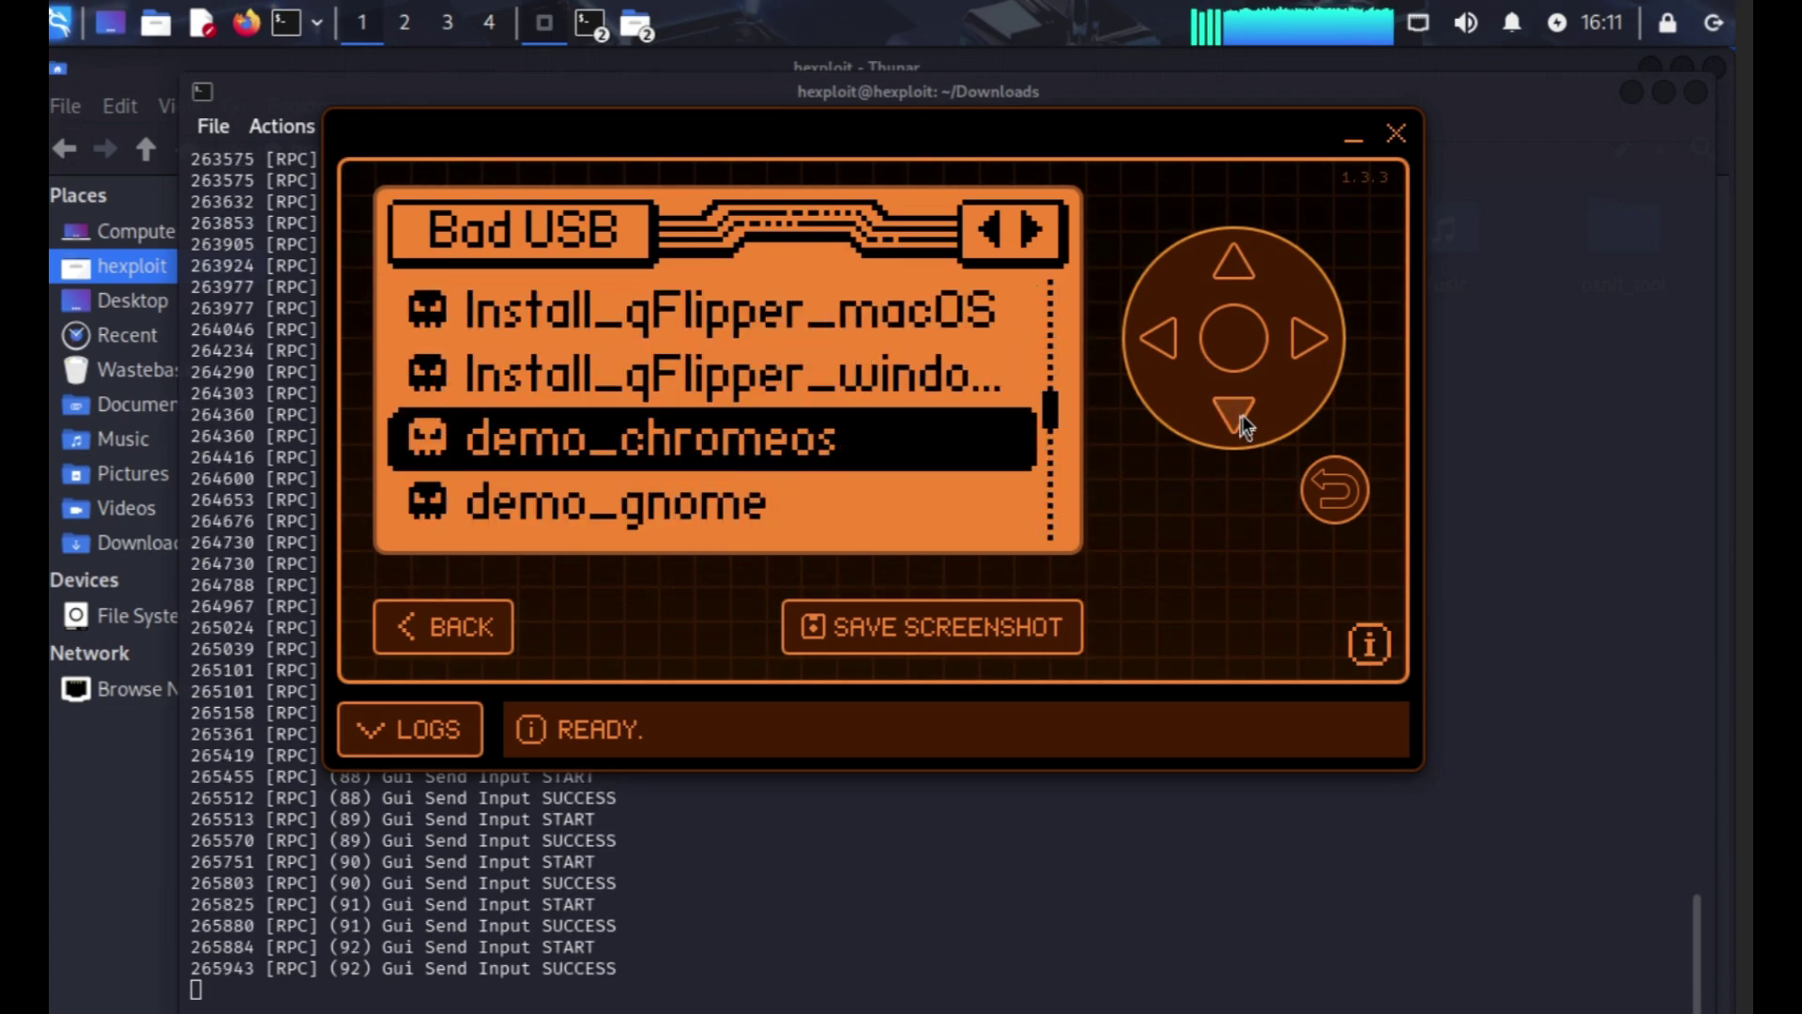
pyautogui.click(1241, 421)
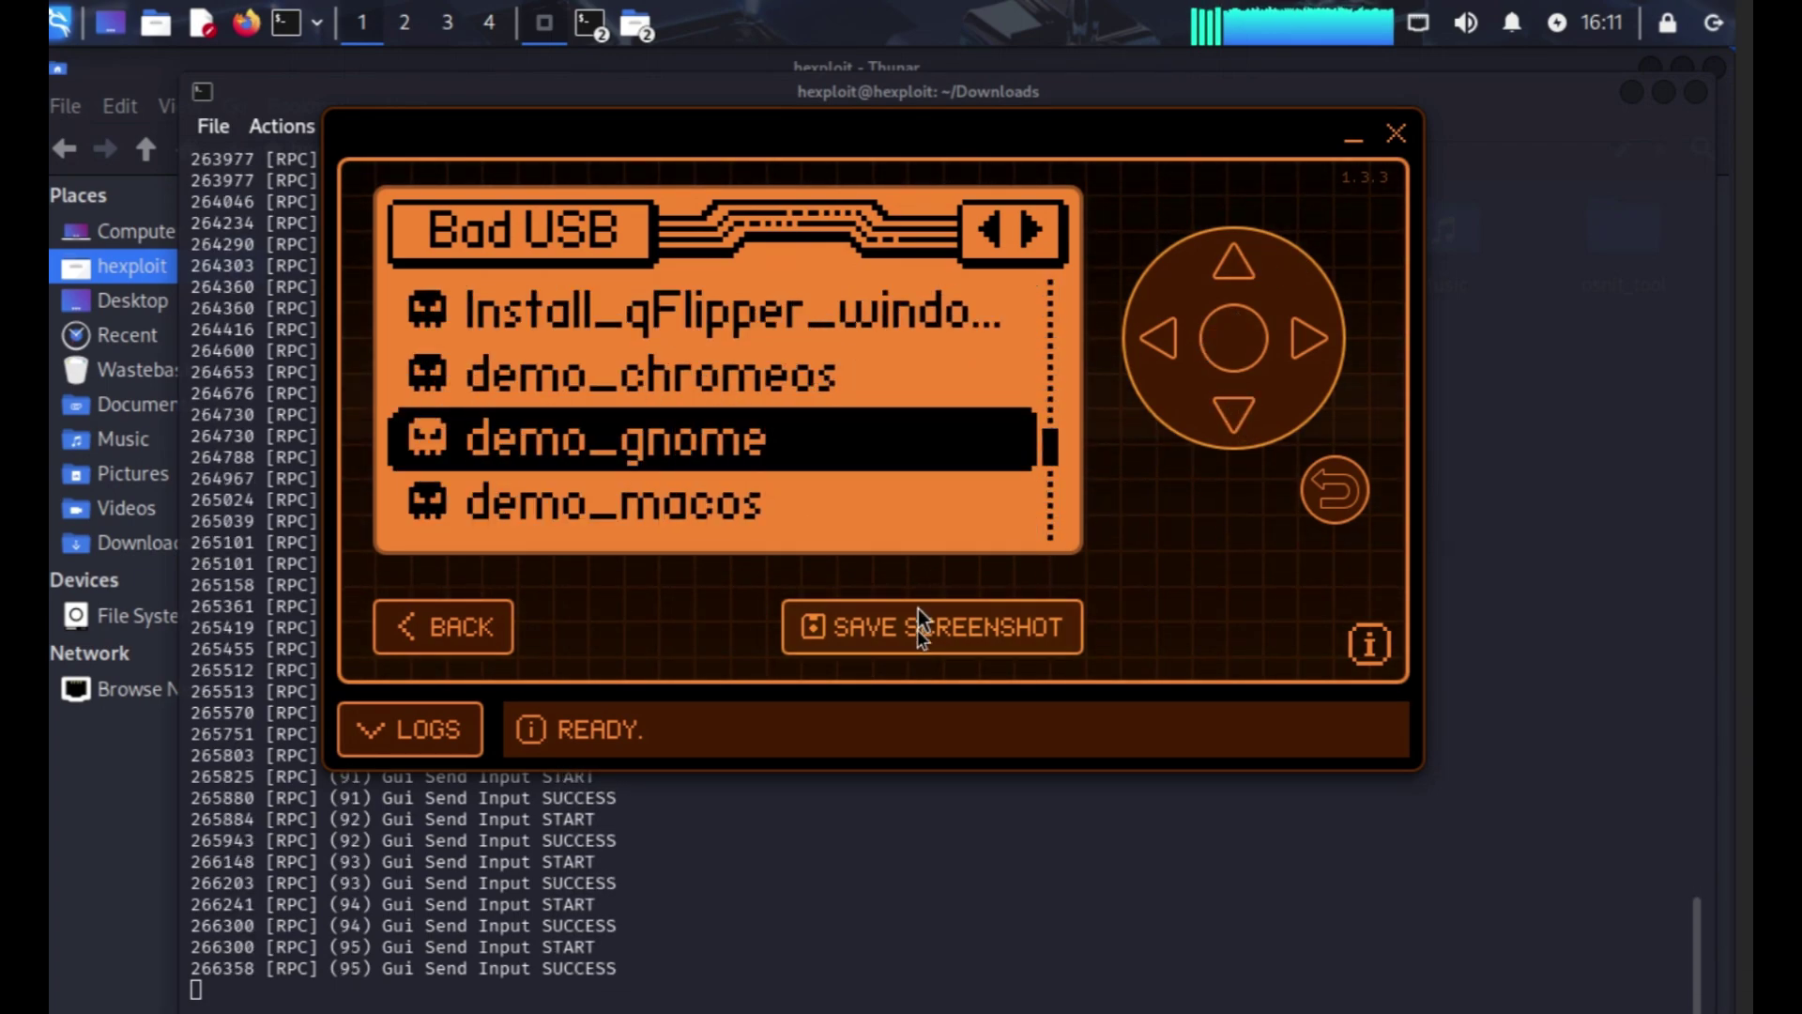
# - Leave the screen view, check the channel list without changing it, and show the firmware info
pyautogui.click(423, 627)
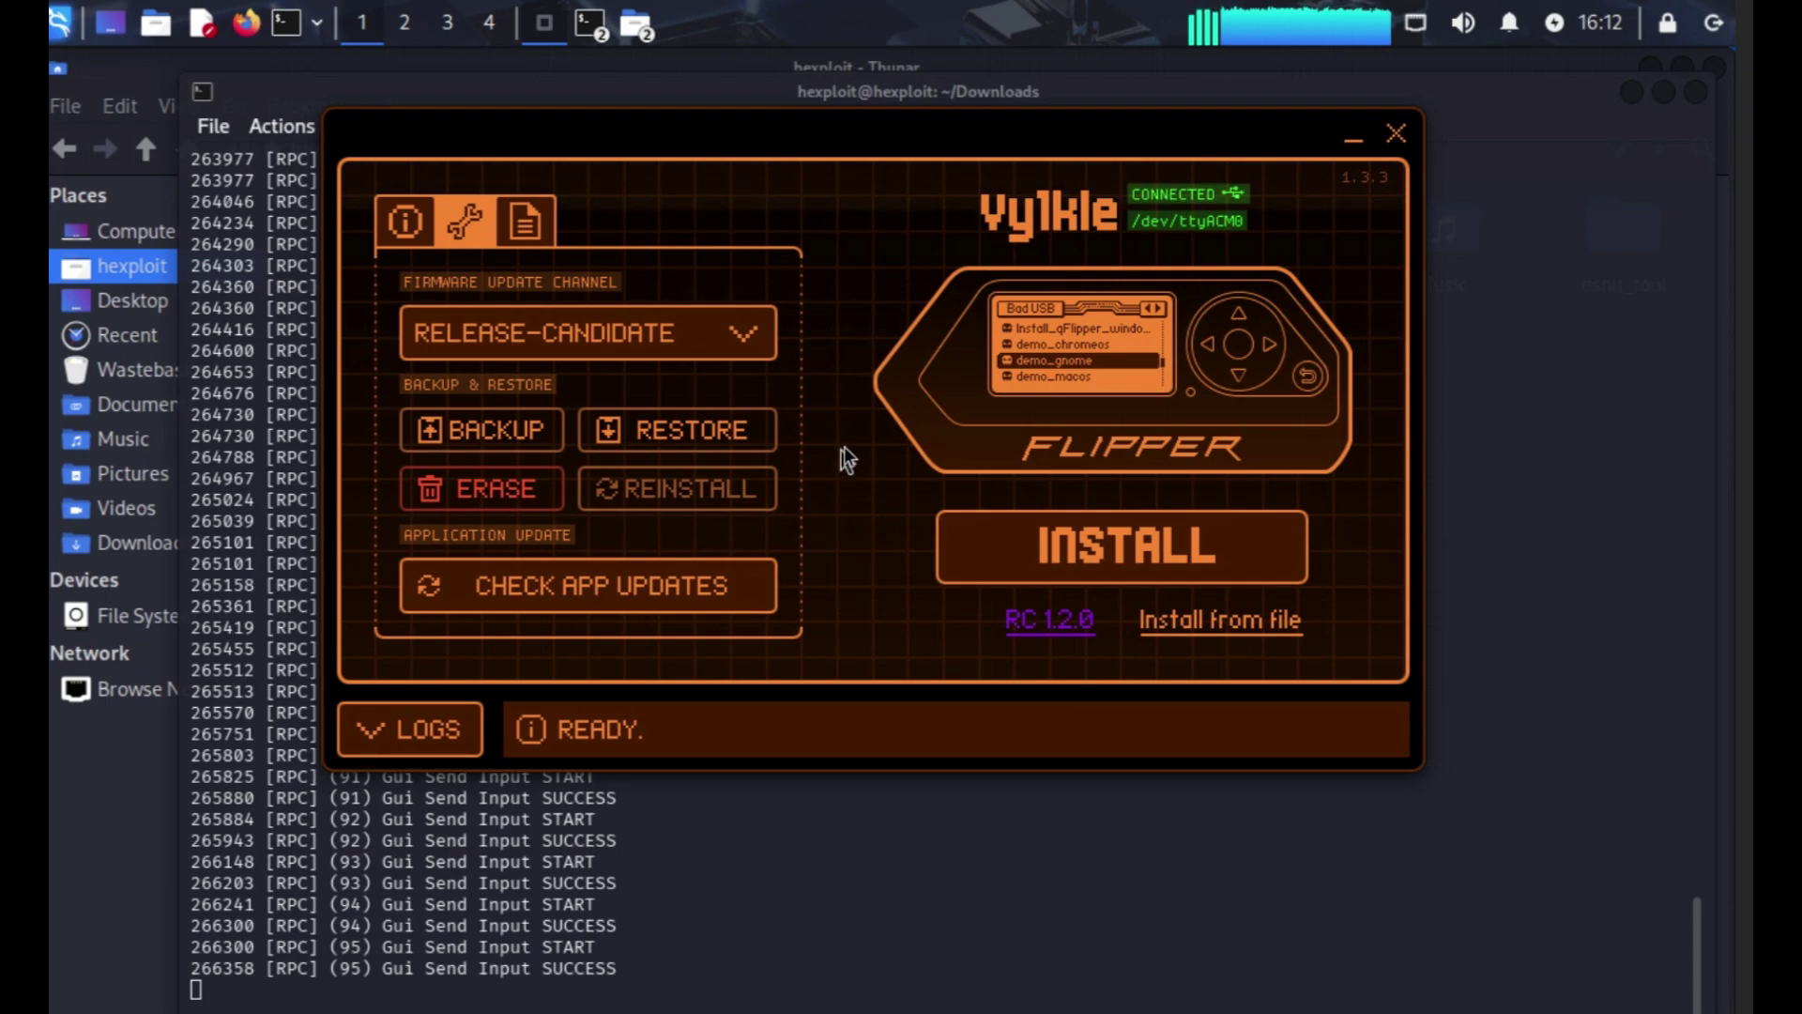
pyautogui.click(573, 355)
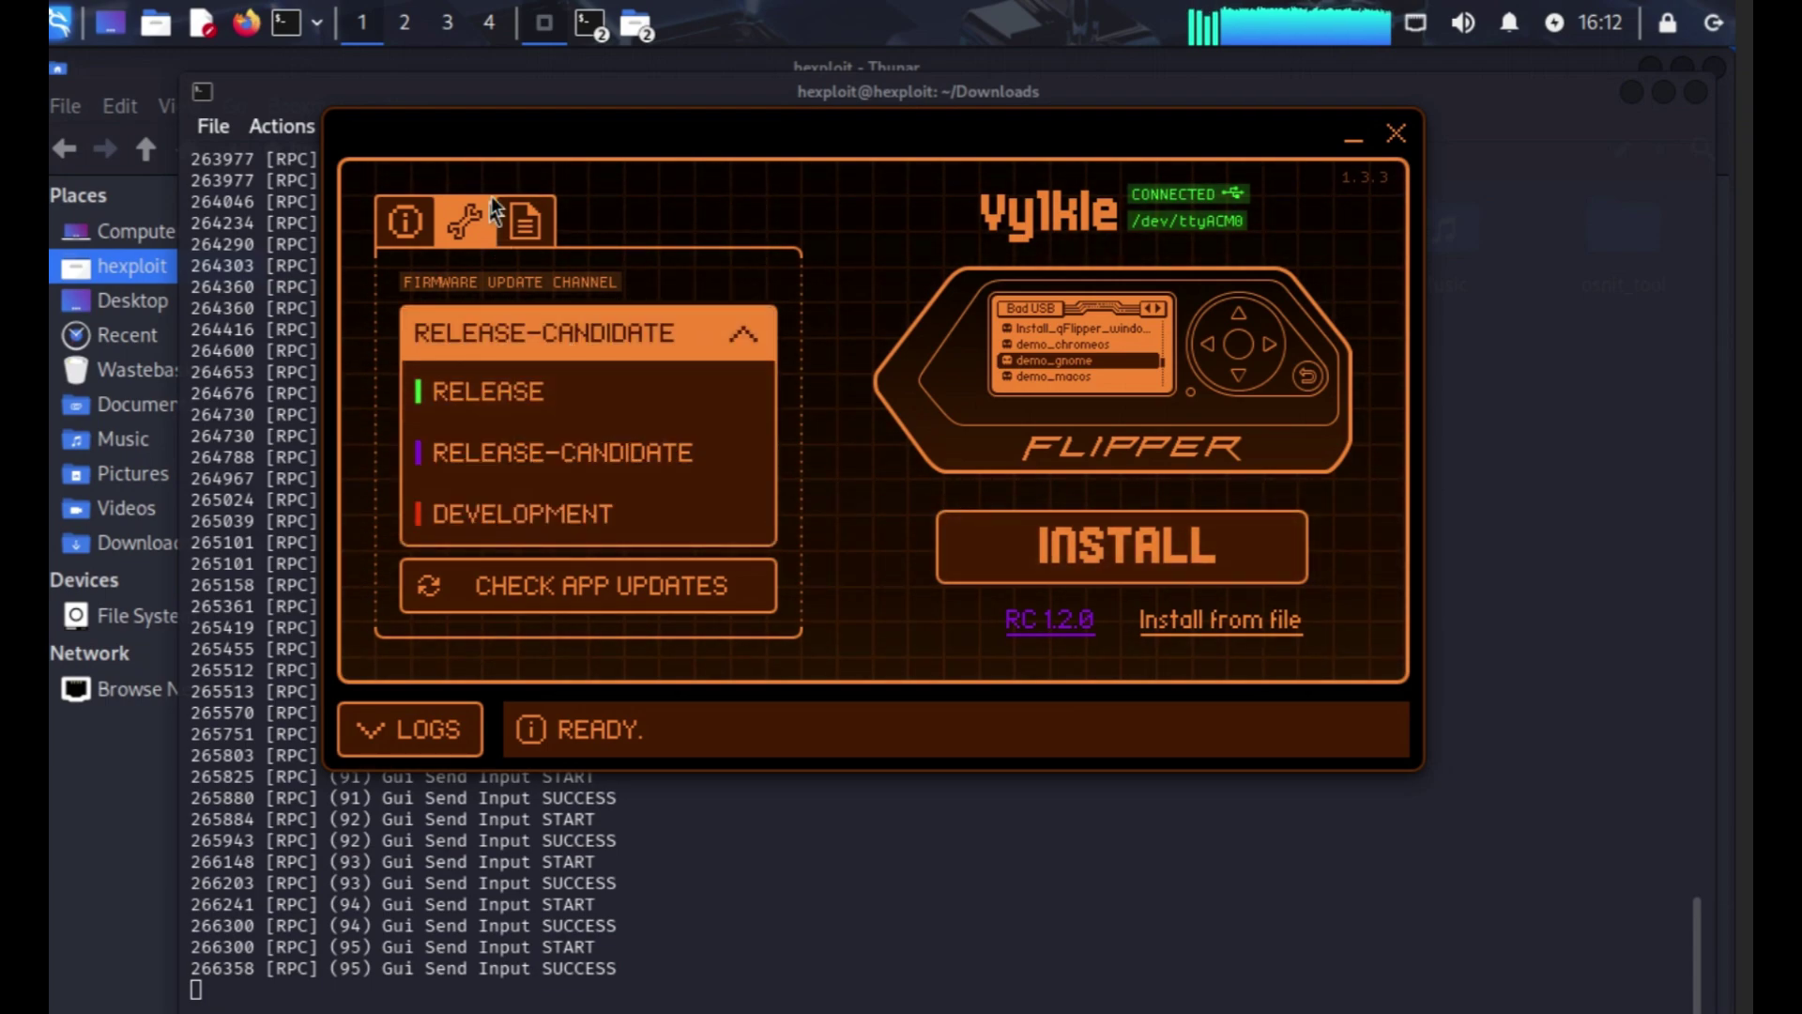
pyautogui.click(525, 221)
pyautogui.click(421, 225)
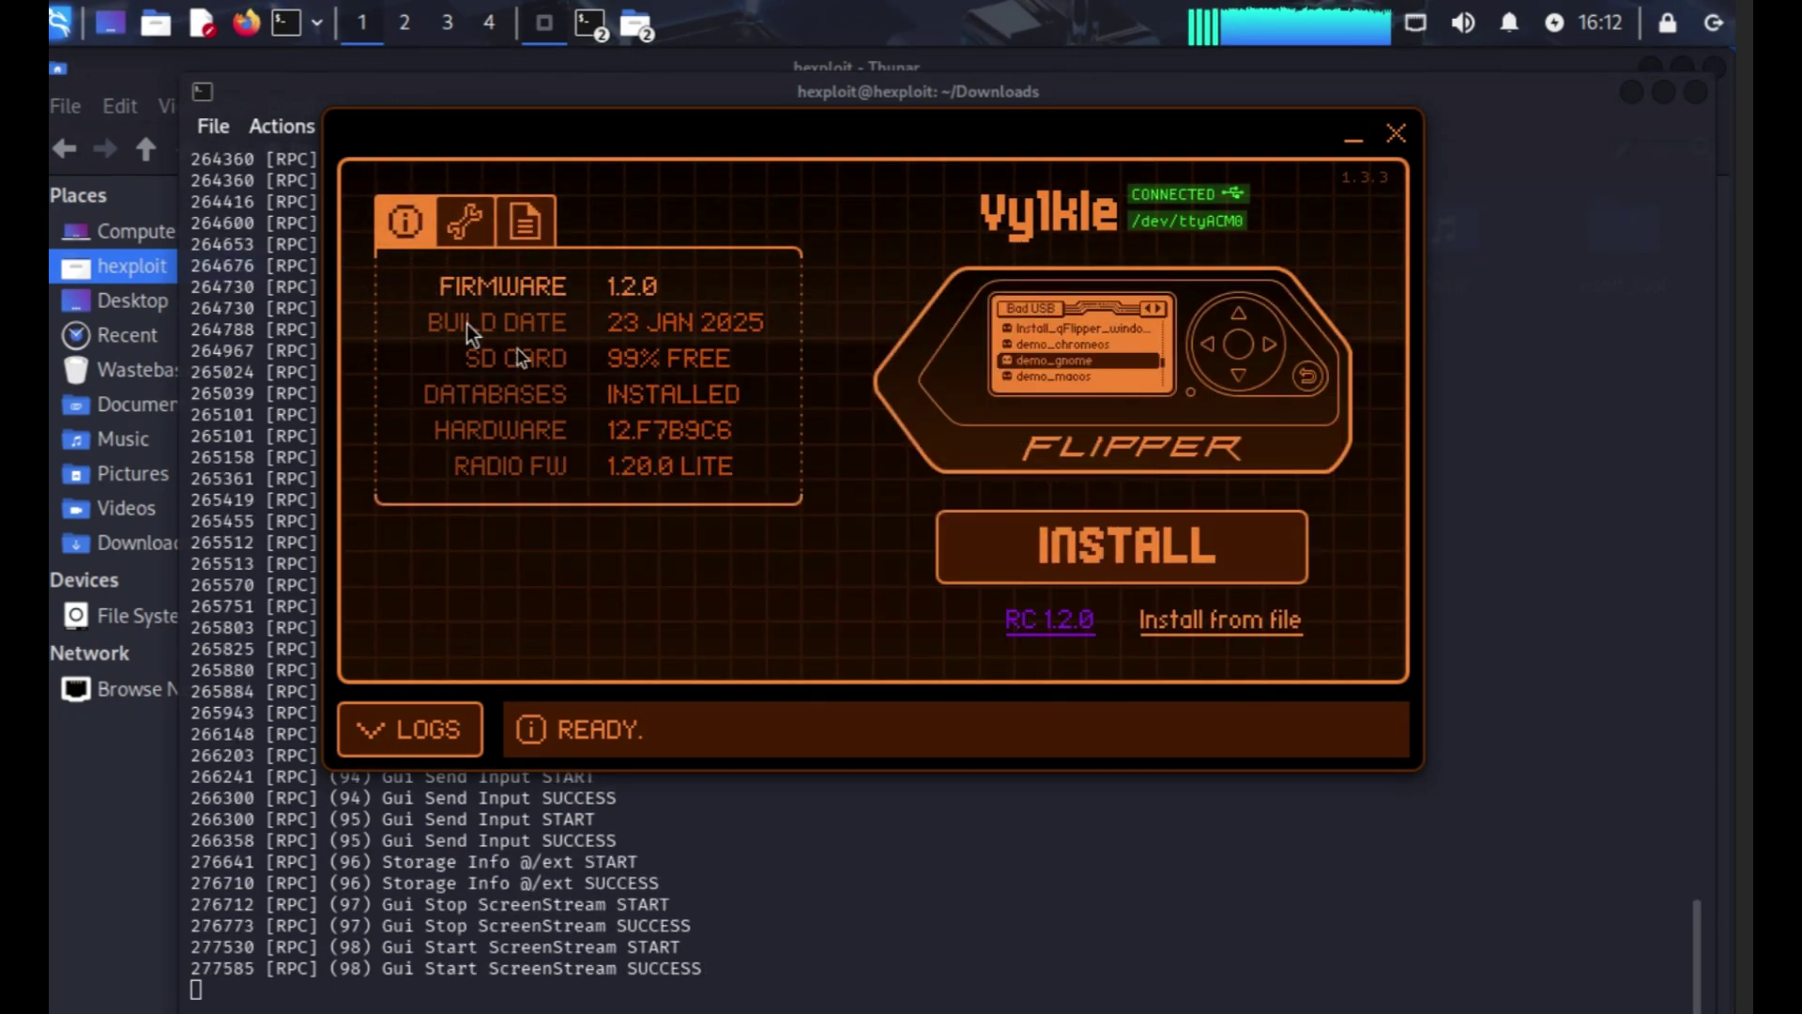